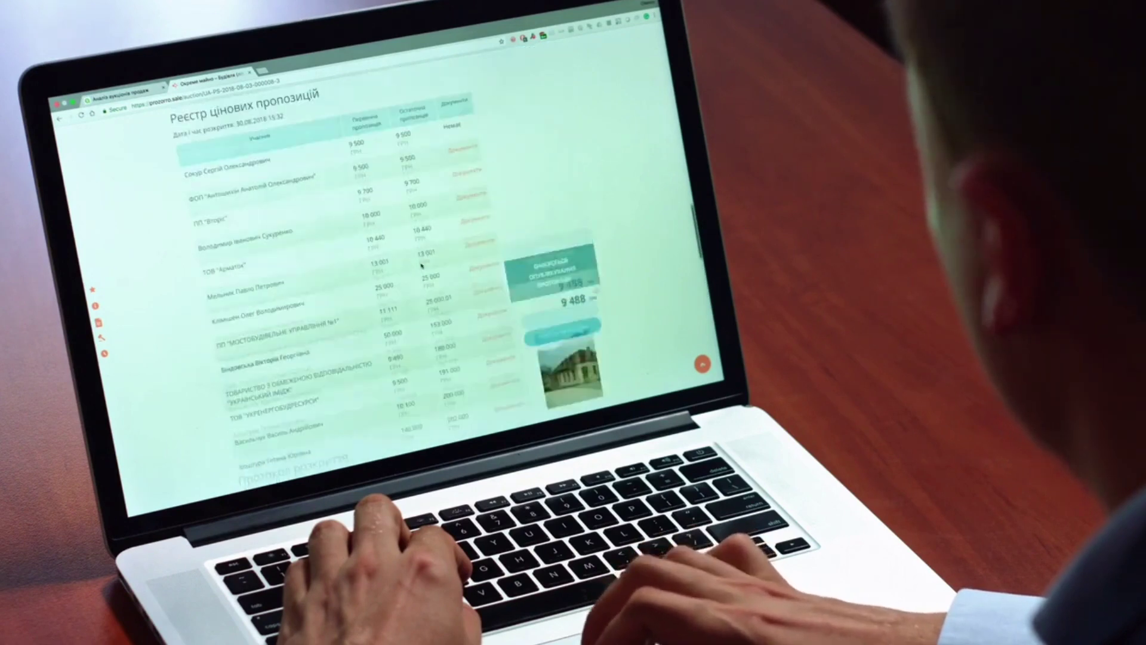
scroll(451, 241, "down", 5)
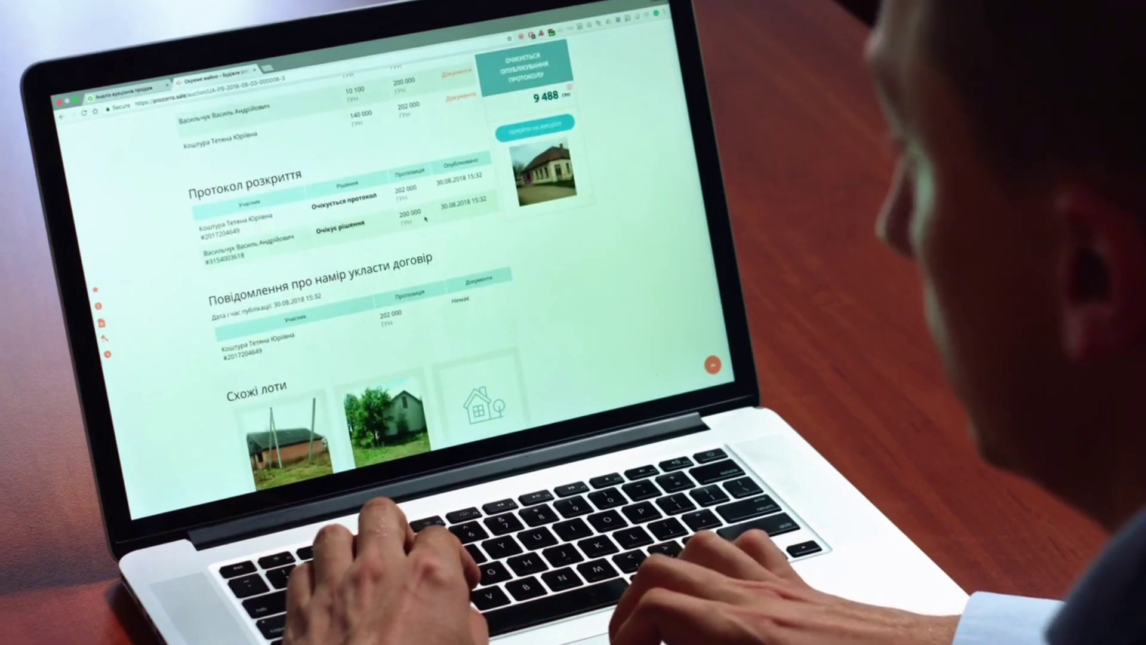
scroll(427, 203, "down", 1)
scroll(427, 180, "up", 4)
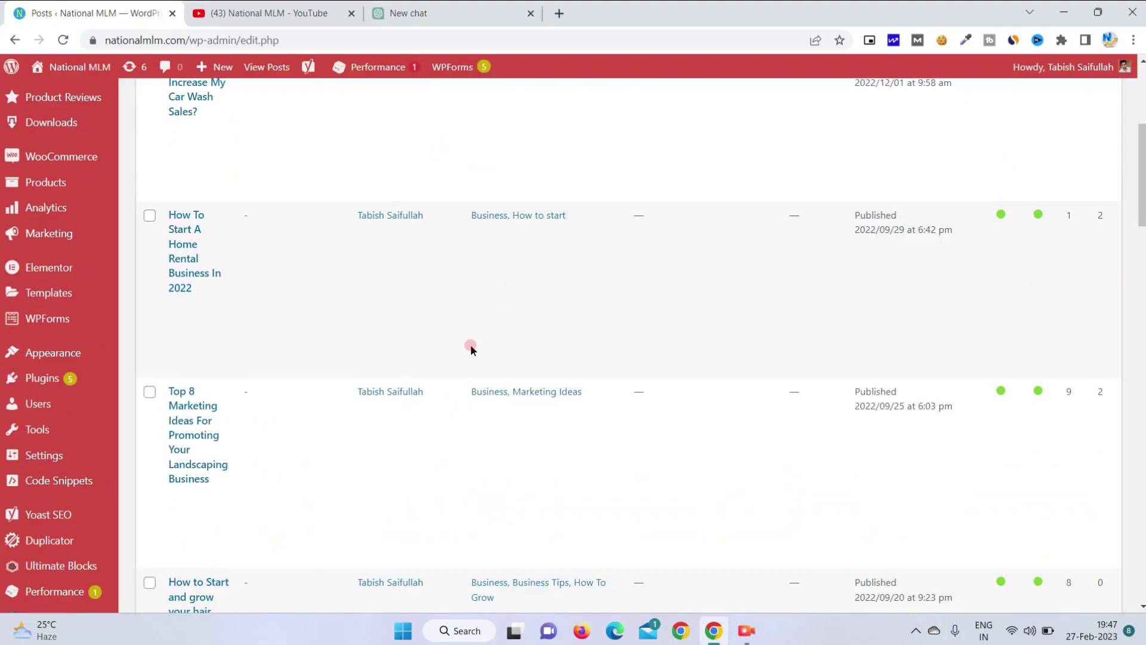
Look over the WordPress posts list, the empty ChatGPT chat and the National MLM YouTube channel's videos
scroll(472, 350, "down", 1)
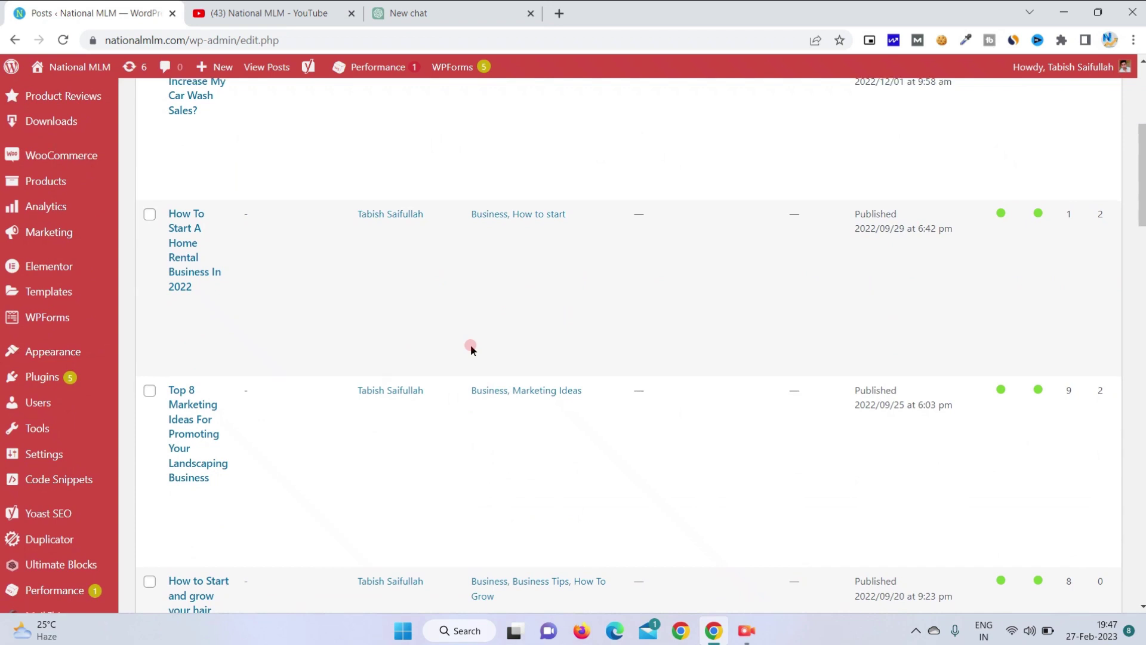
scroll(471, 349, "up", 5)
left_click(452, 8)
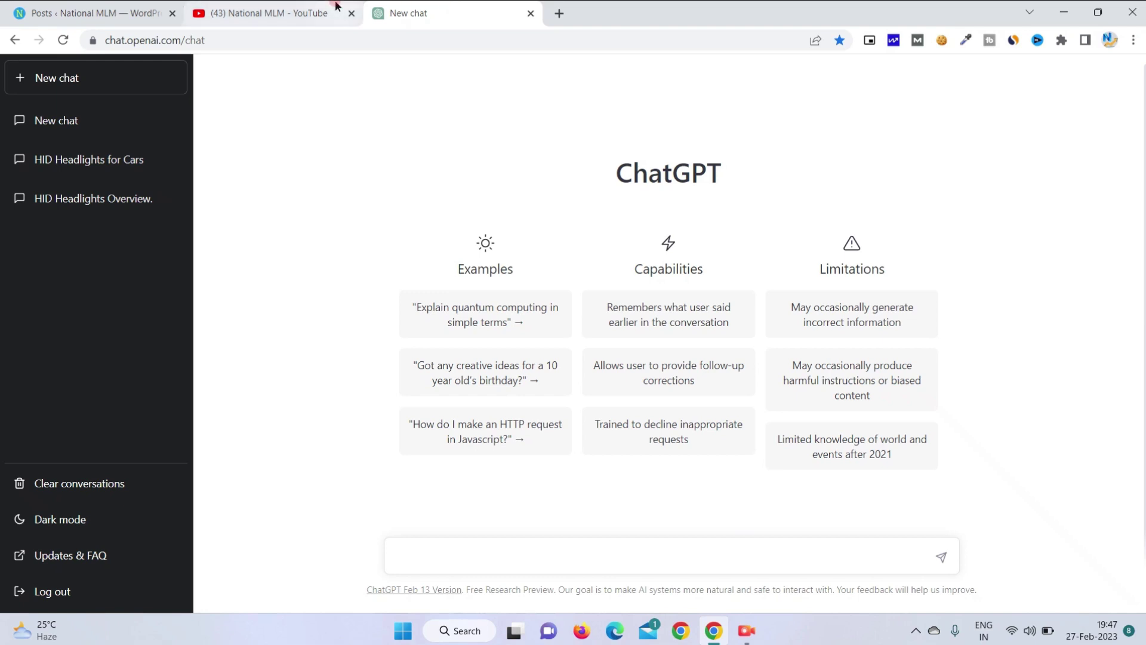
mouse_move(336, 6)
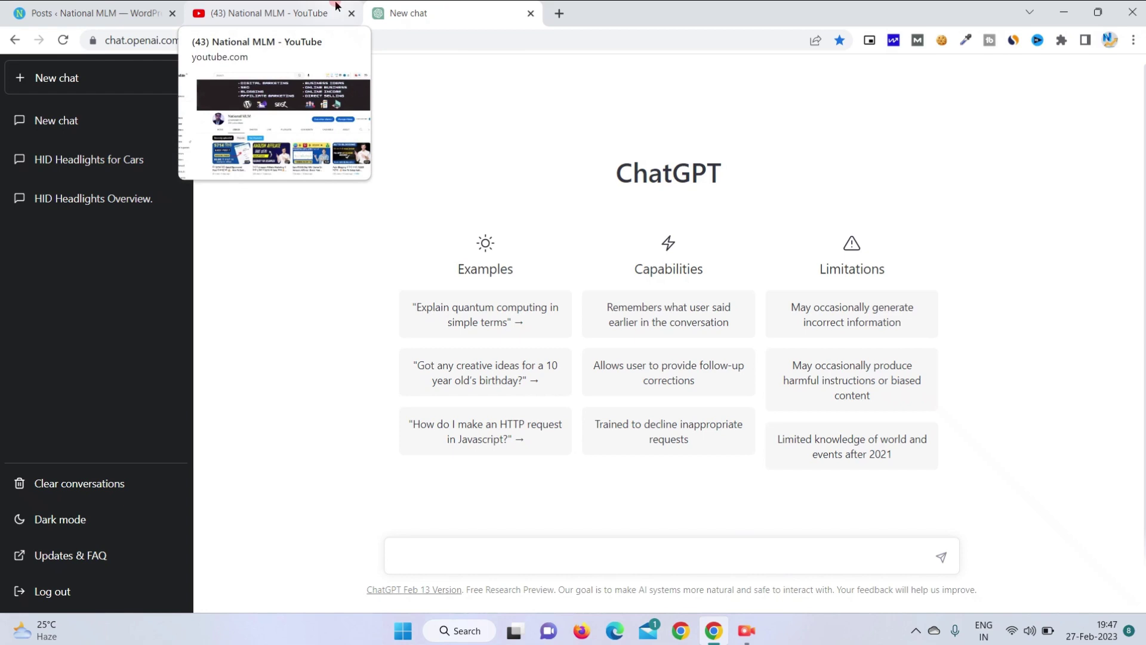
left_click(156, 7)
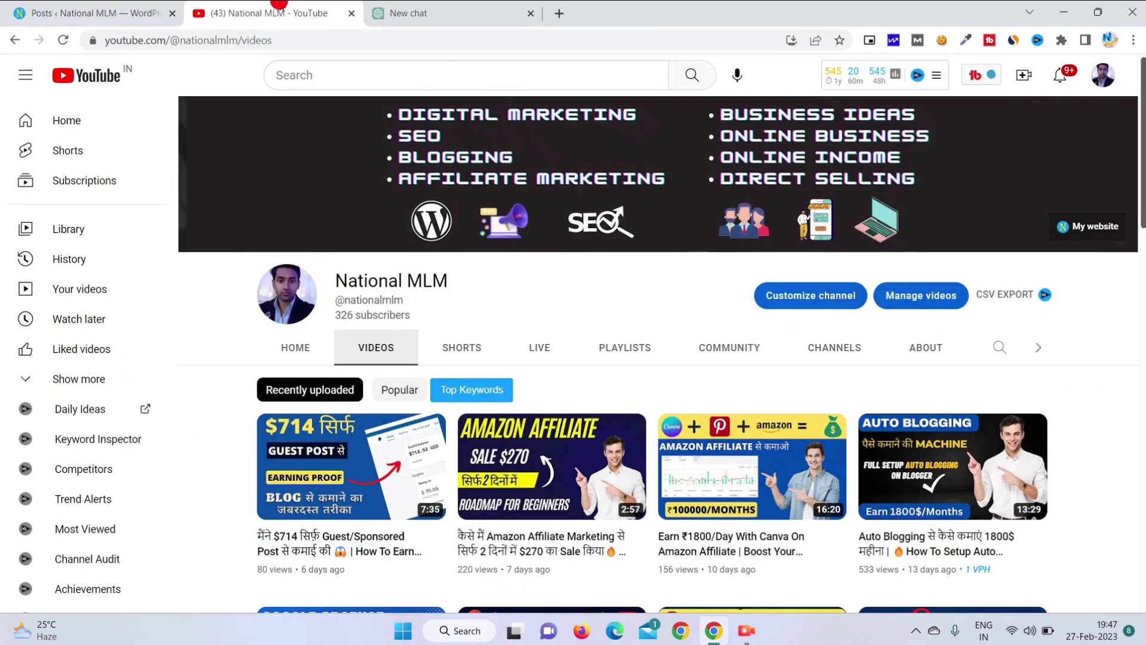
left_click(286, 13)
mouse_move(724, 457)
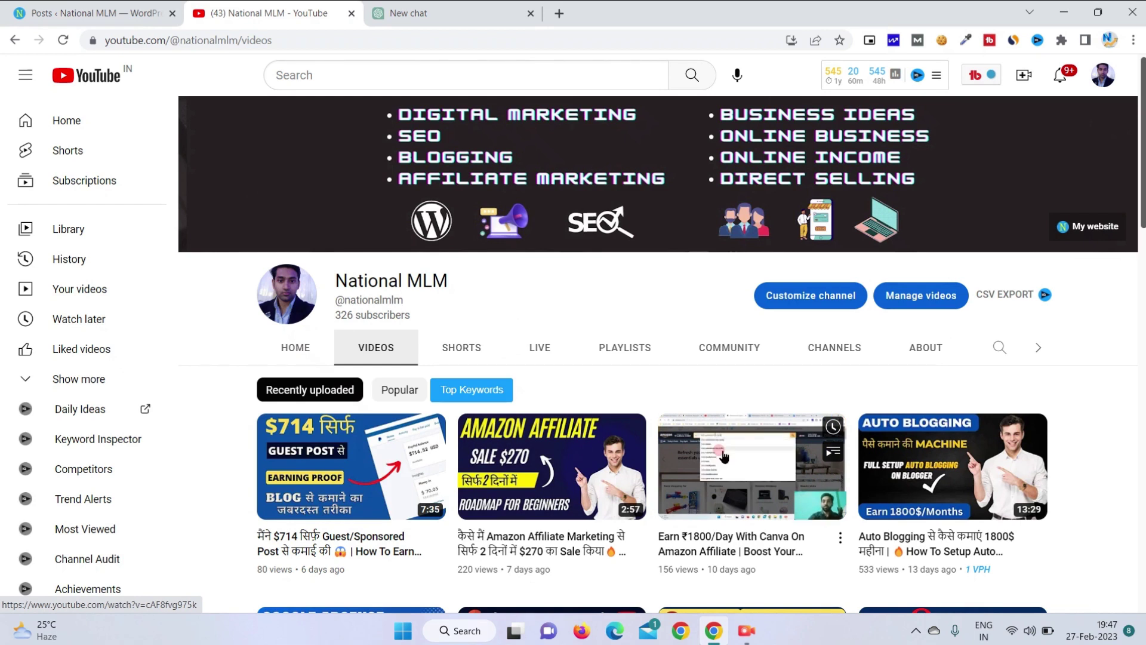
left_click(746, 630)
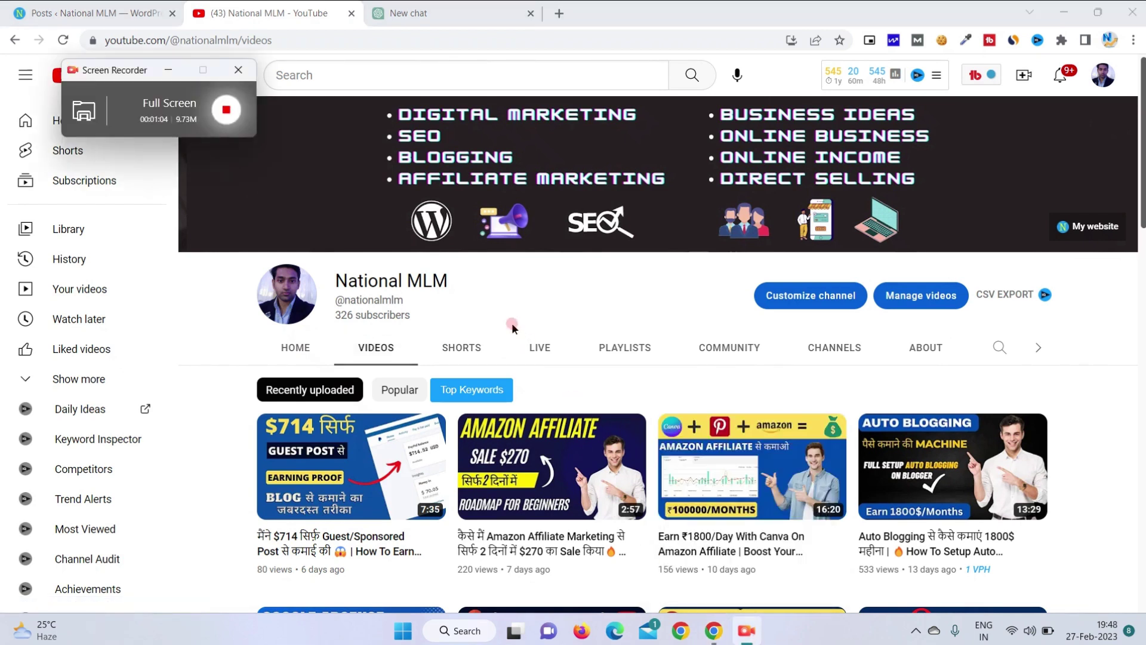
left_click(237, 304)
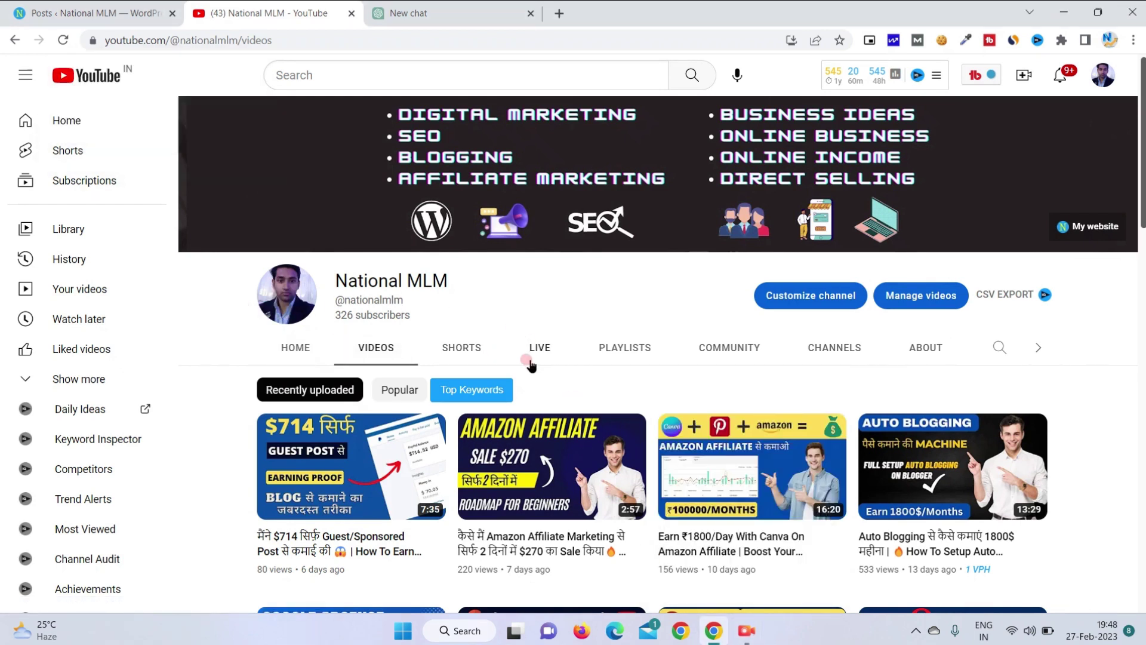
Copy the title "How To Increase Patient Flow In Dental Clinic?" from the WordPress posts list
key("ctrl+shift+Tab")
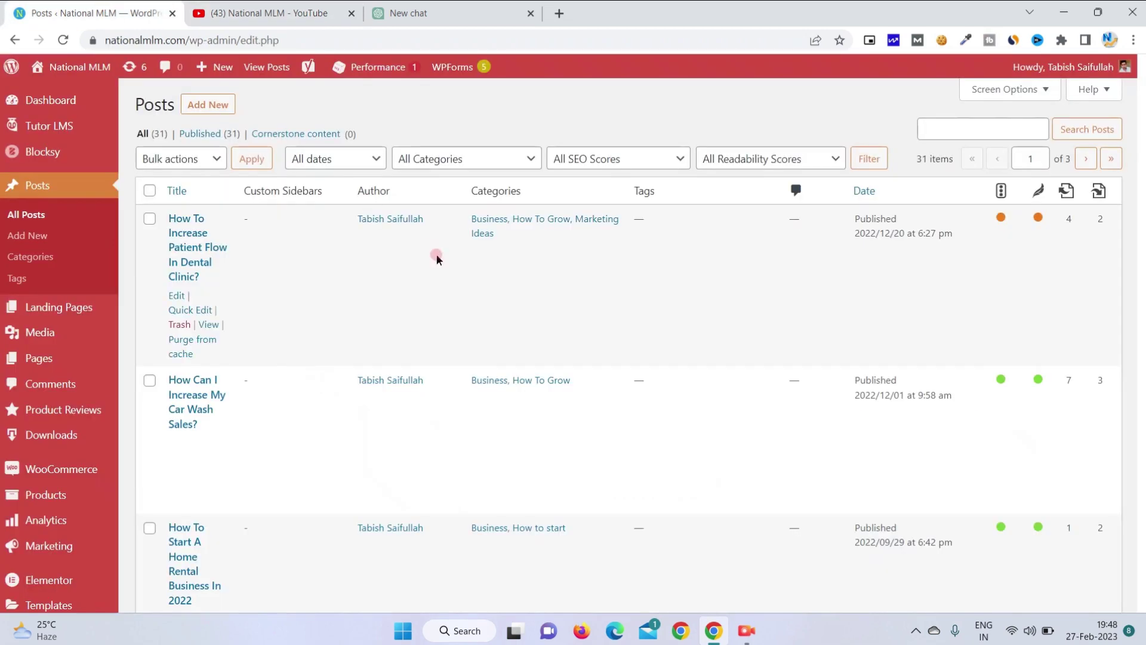
left_click_drag(166, 217, 202, 276)
key("ctrl+c")
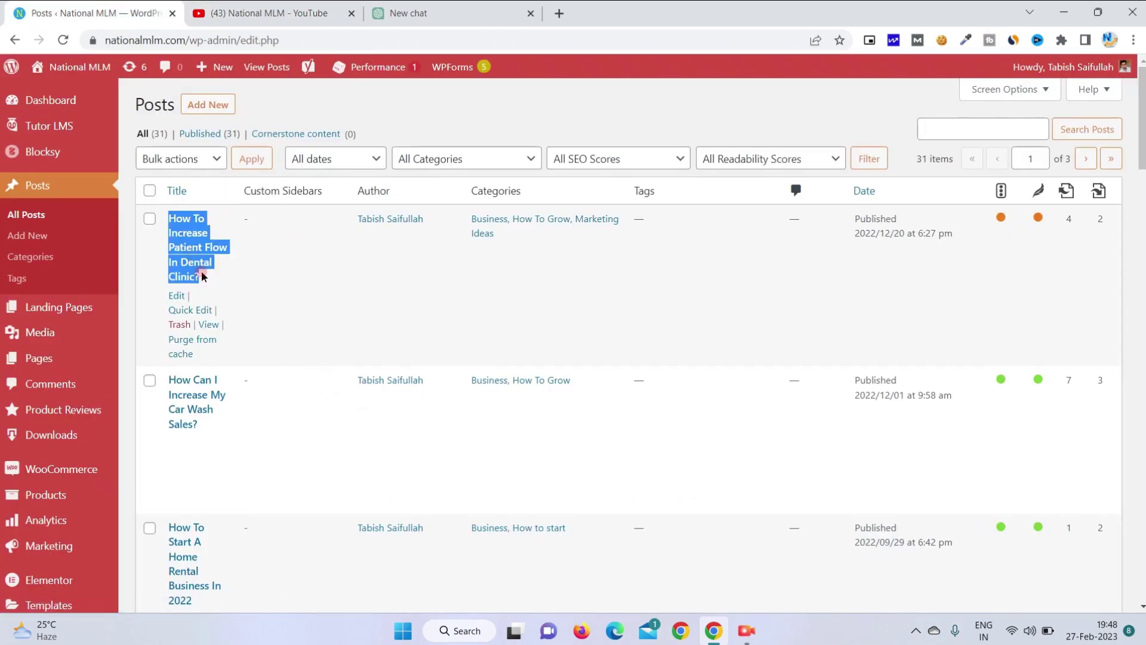
Search Google in a new browser tab for the copied title, ending with the query "How To Increase Patient Flow In Dental Clinic" without the question mark
left_click(560, 14)
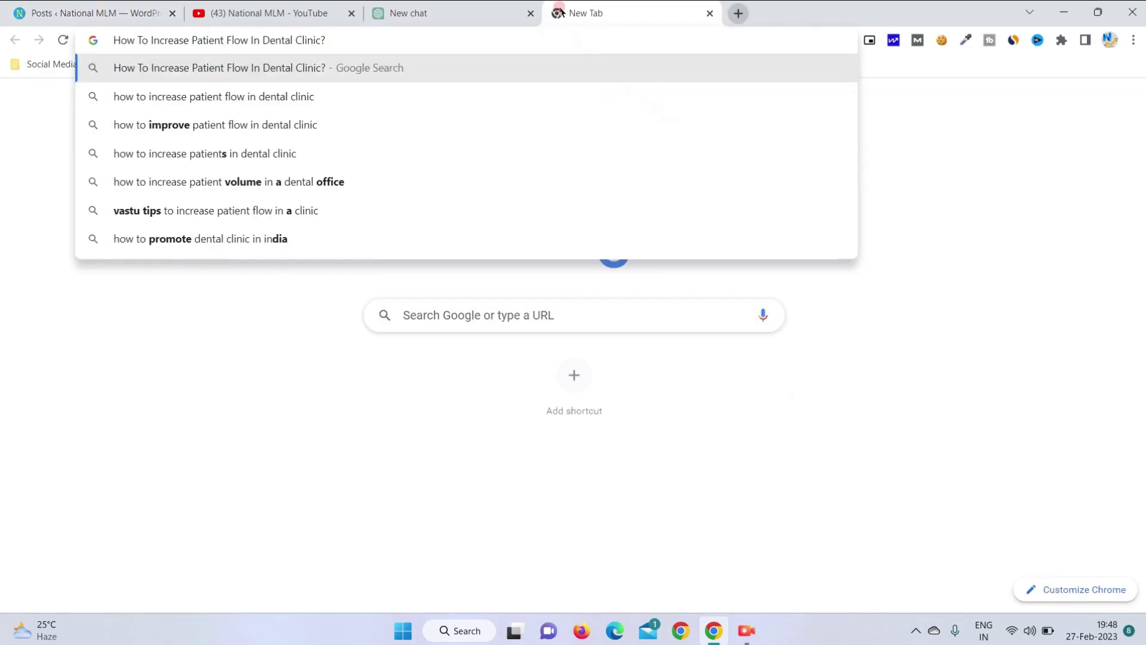
key("ctrl+v")
key("BackSpace")
type("?")
key("Return")
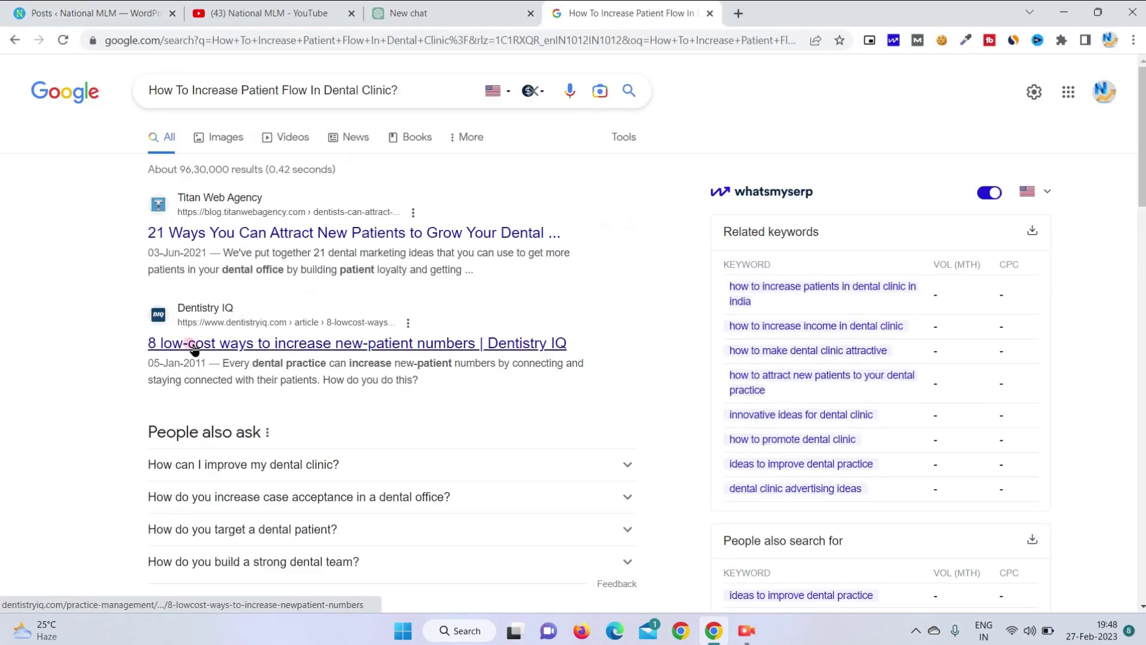
key("BackSpace")
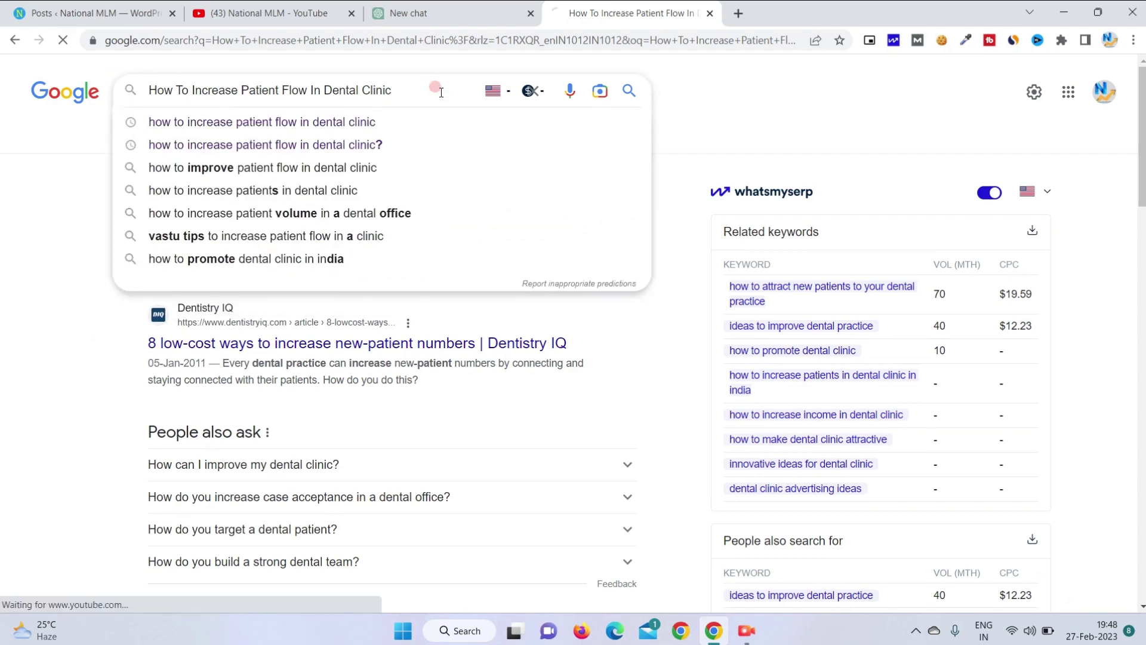
key("Return")
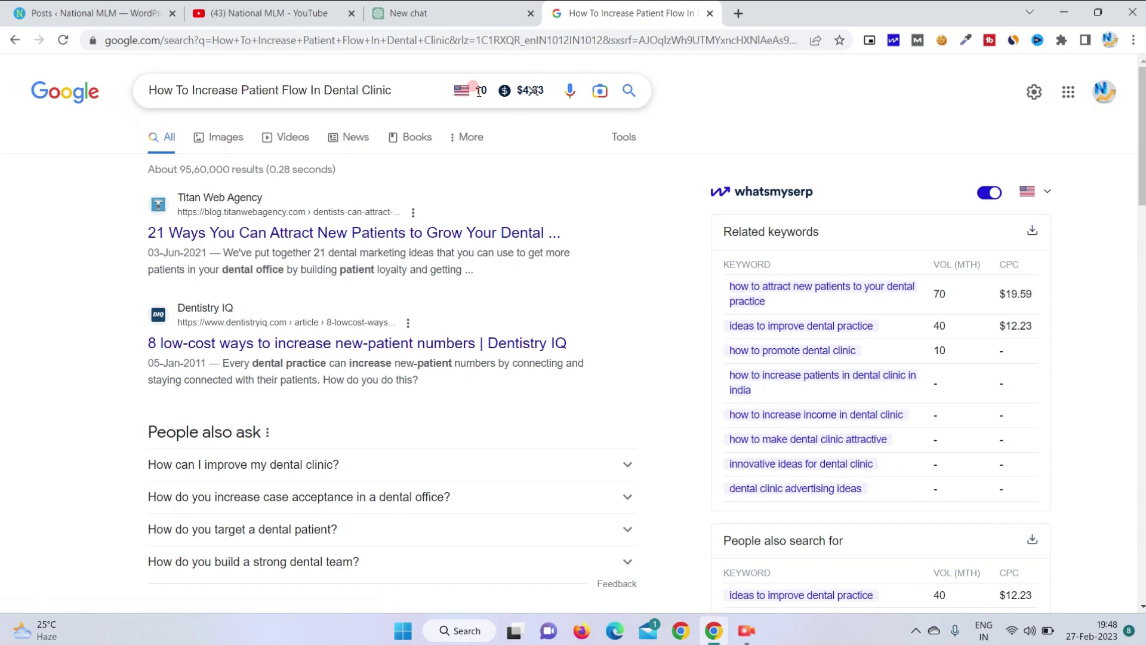
Examine the search volume and CPC of the dental clinic query and of its related keywords
left_click_drag(420, 93, 179, 81)
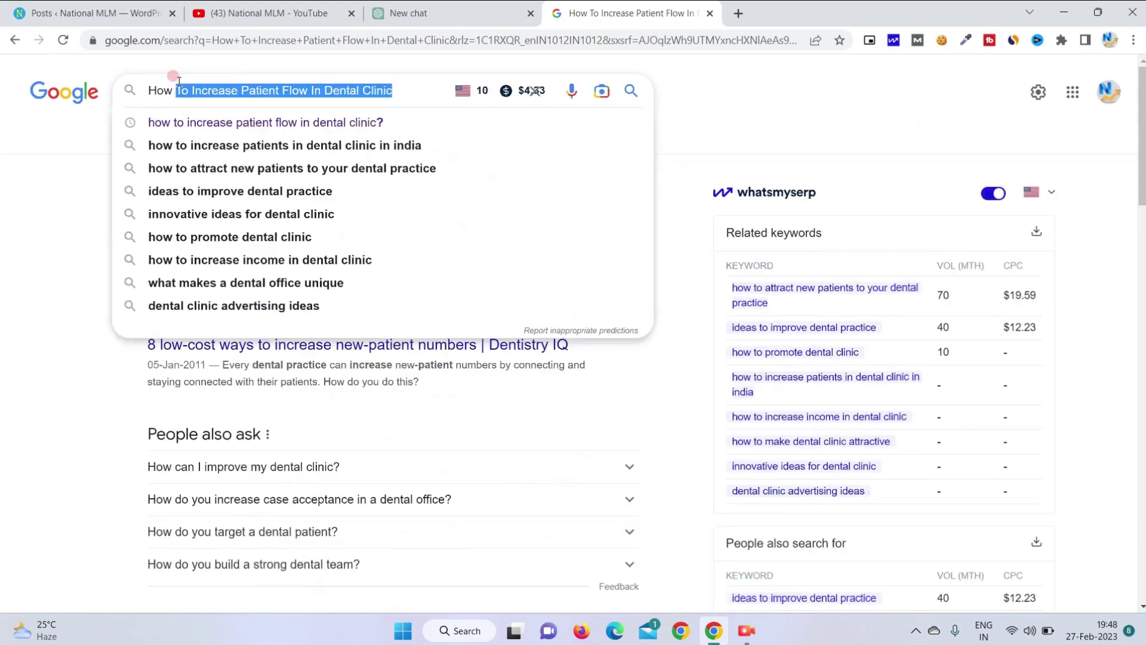
left_click(854, 190)
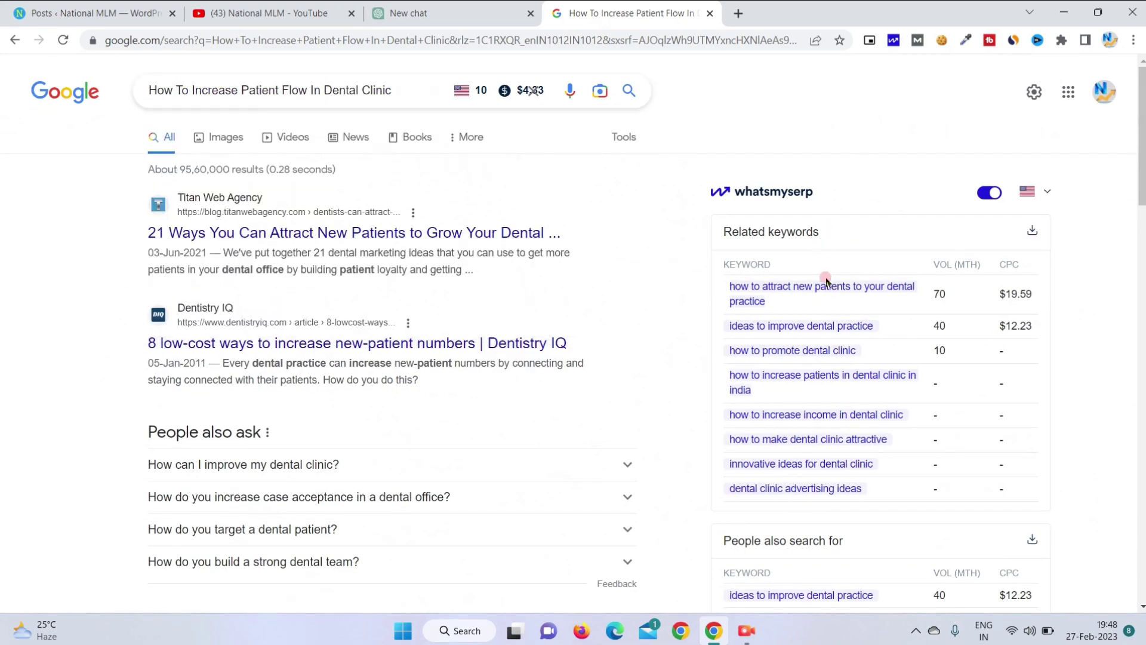
left_click_drag(724, 282, 731, 351)
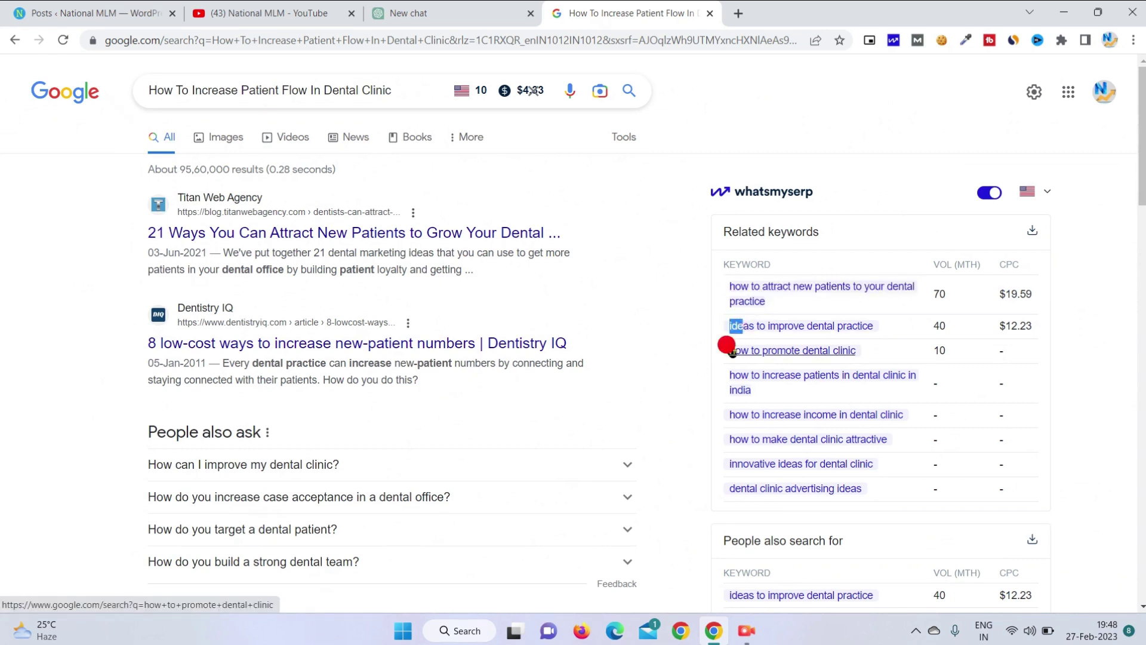
left_click(715, 136)
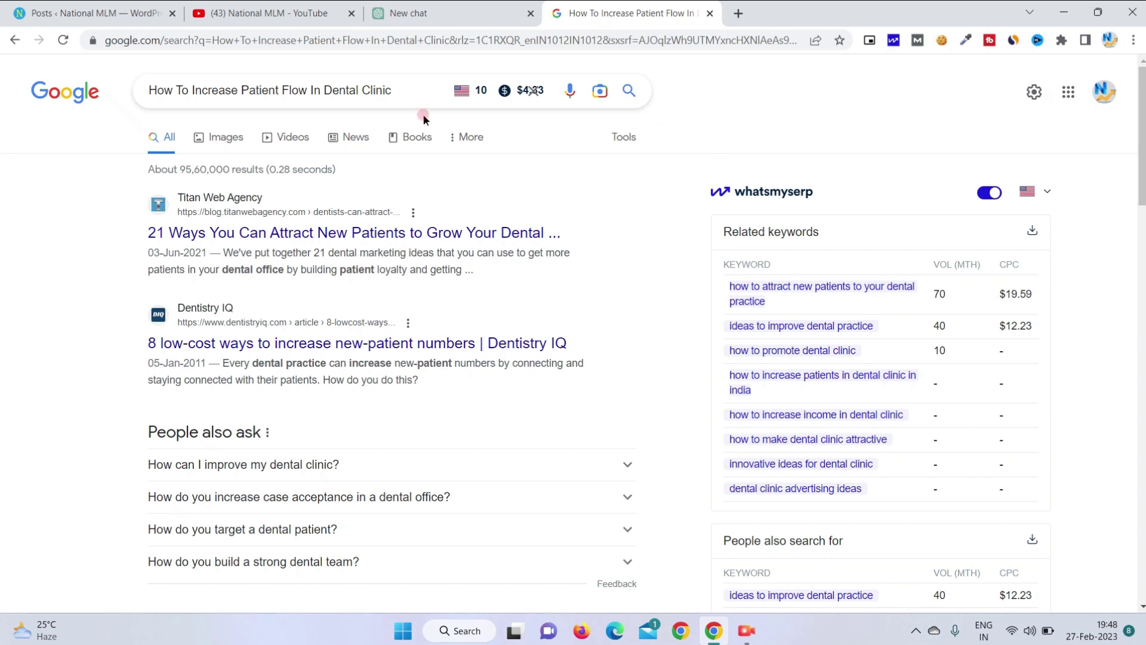
left_click_drag(323, 91, 395, 93)
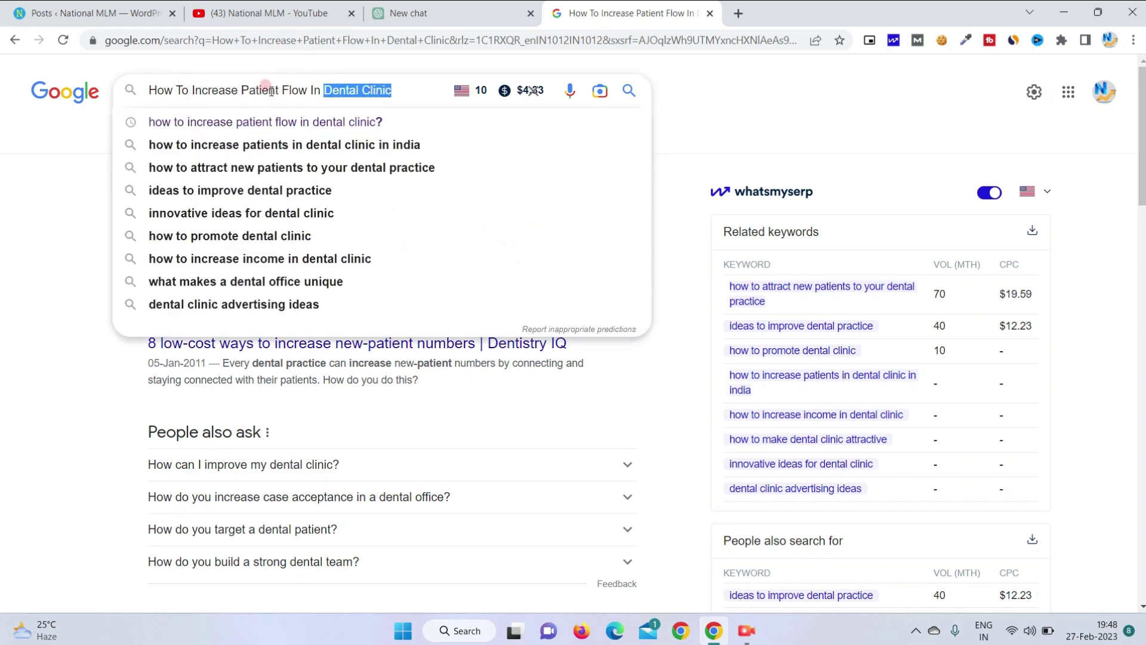
left_click_drag(306, 91, 140, 89)
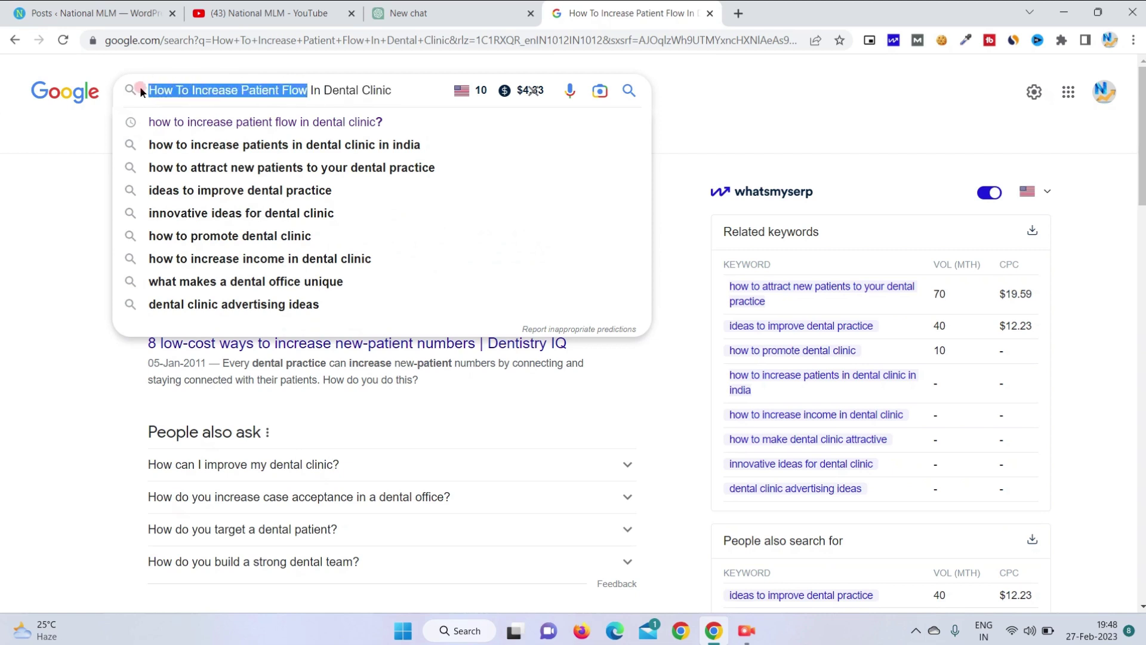
left_click_drag(397, 91, 150, 89)
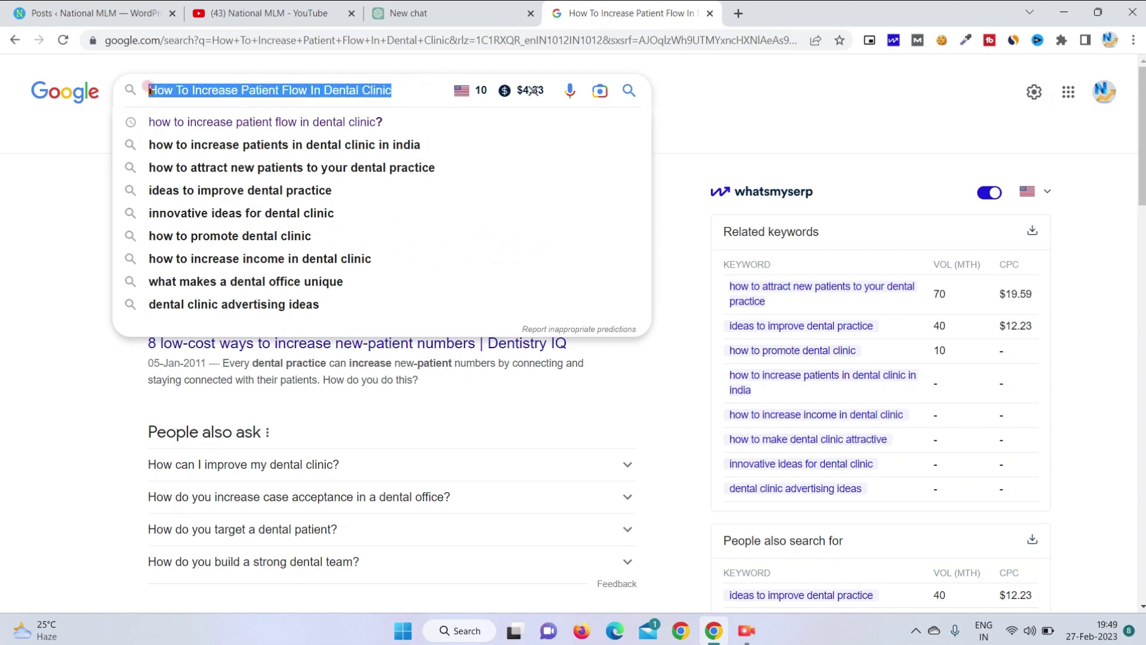
left_click(662, 135)
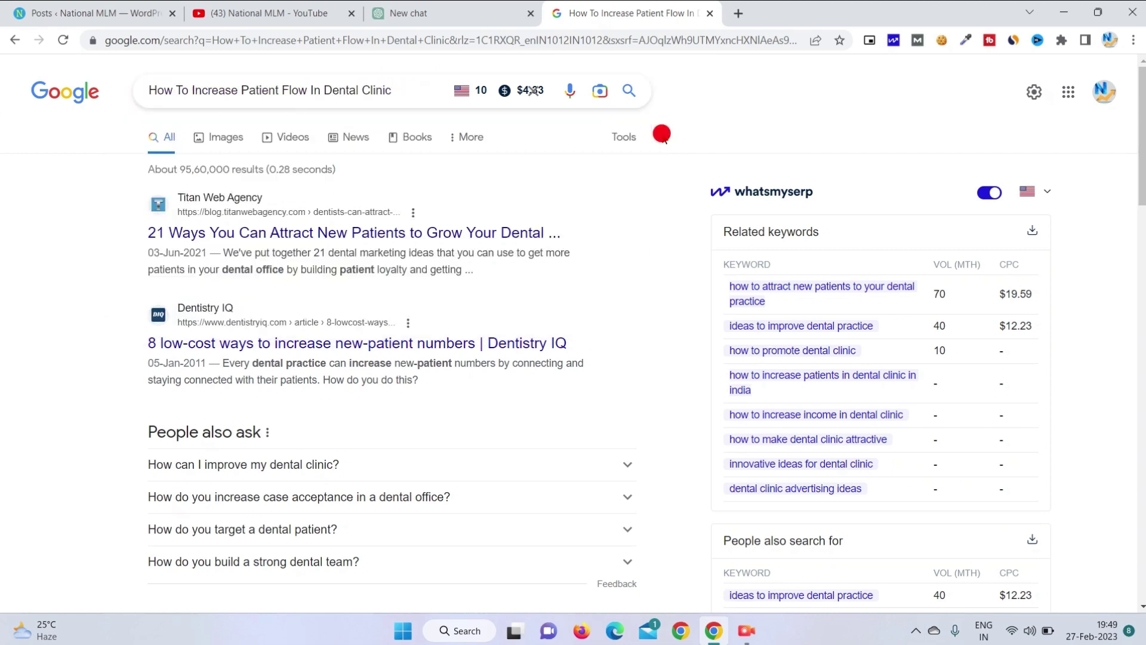
Look through the Google results up to the second page and locate the National MLM article on dental clinic patient flow
scroll(251, 341, "down", 10)
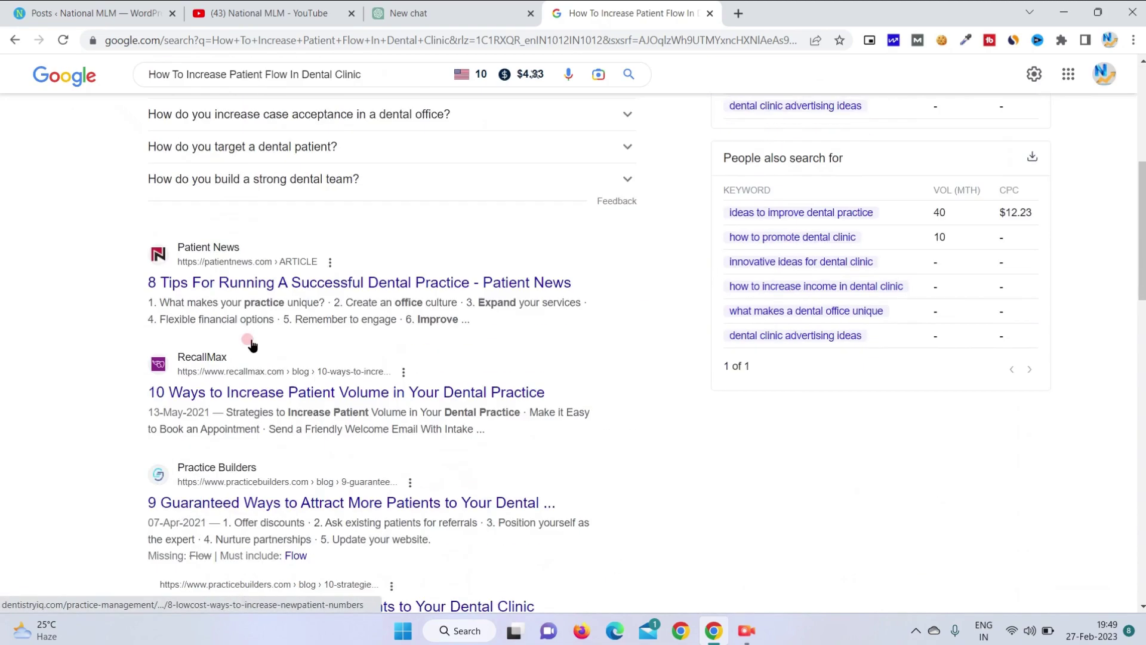
scroll(251, 345, "down", 15)
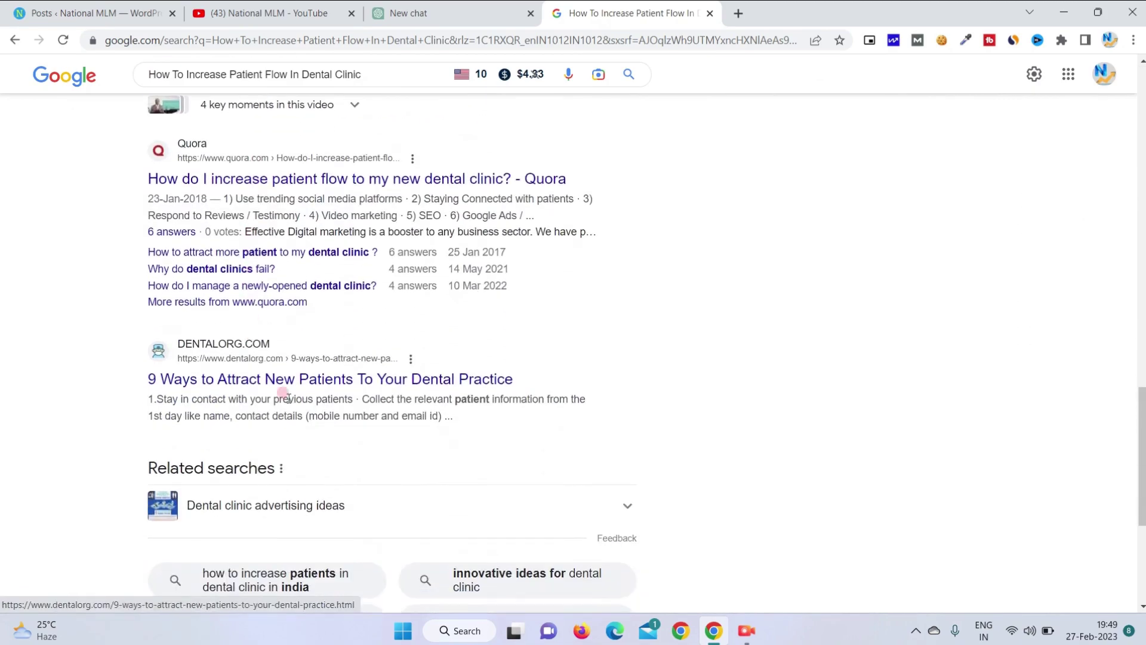
left_click(318, 498)
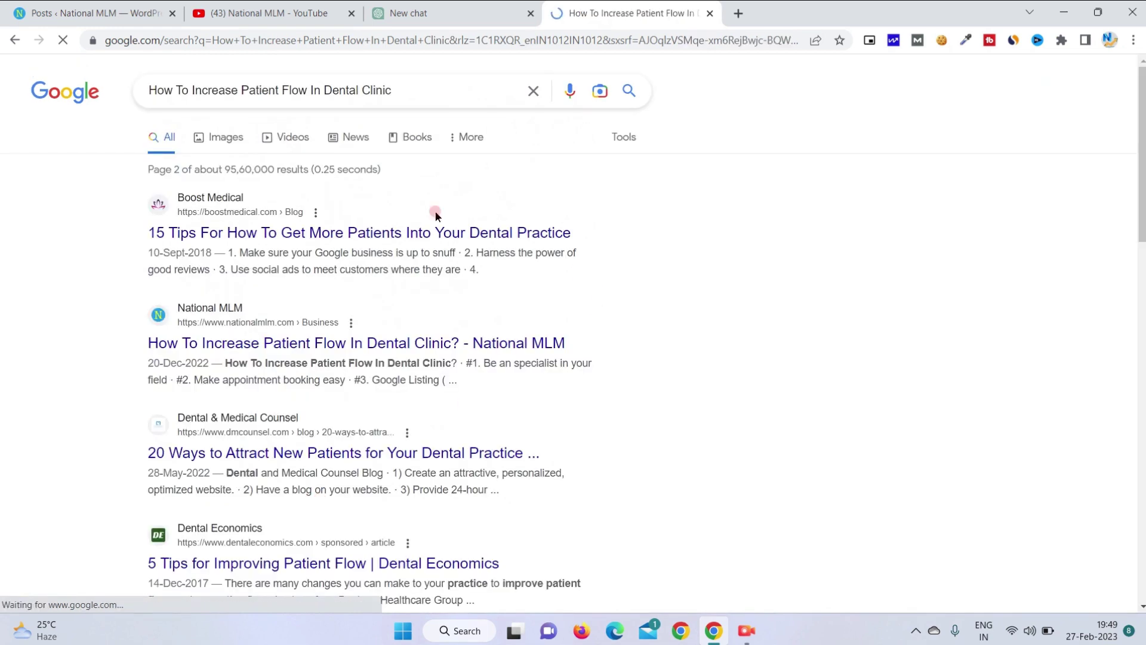
left_click(258, 346)
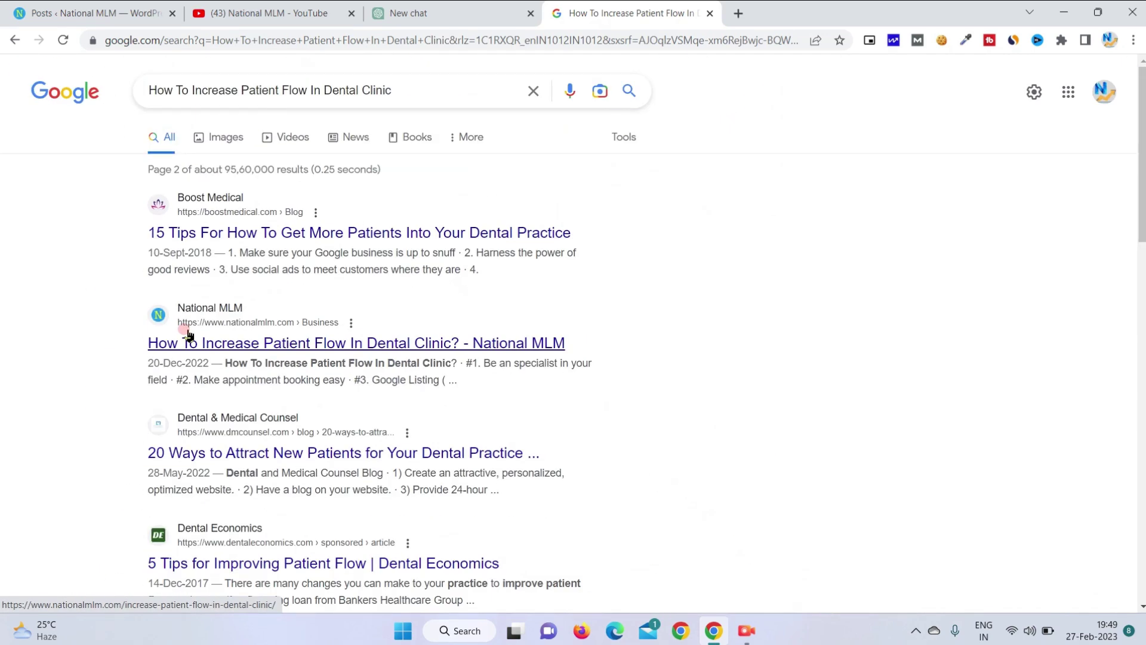
left_click(90, 13)
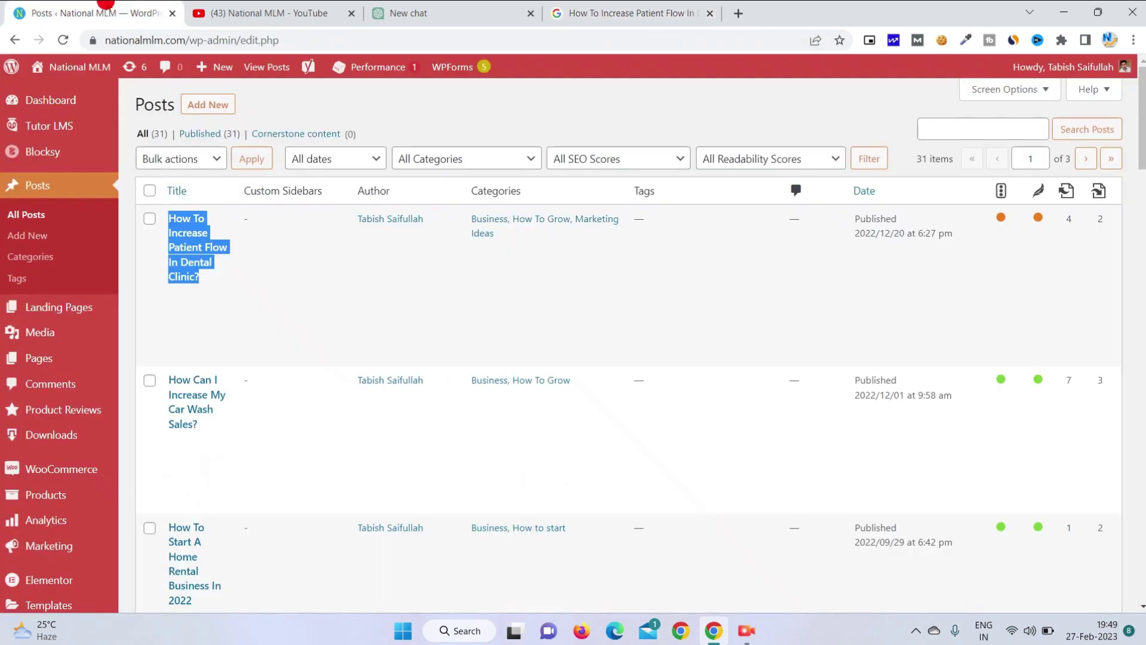
left_click(407, 118)
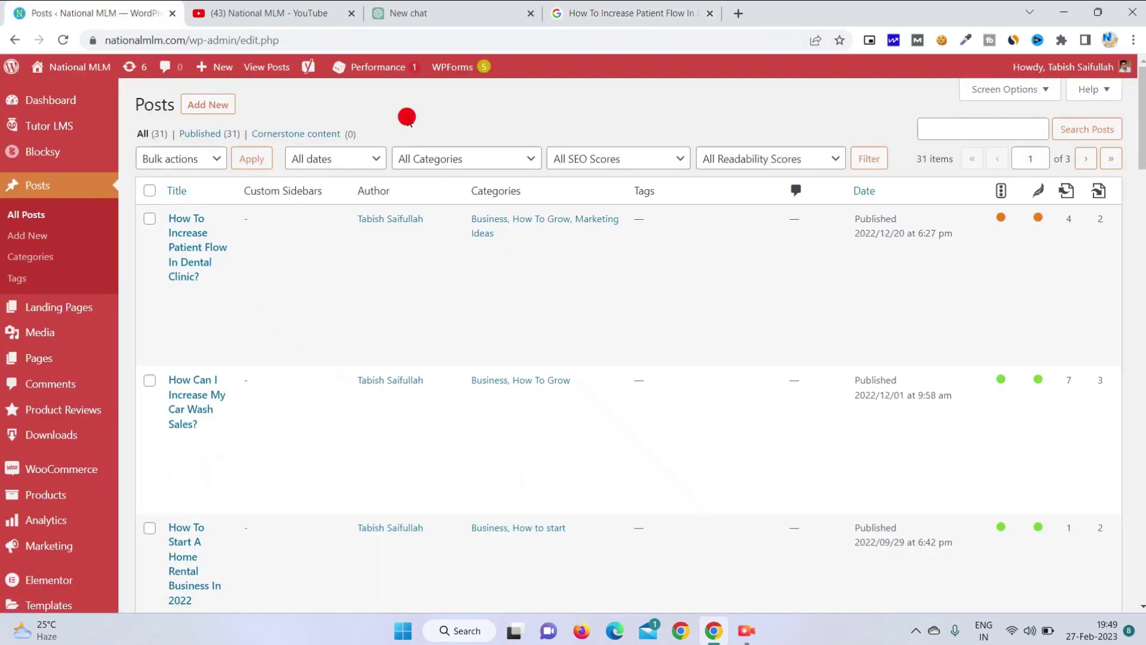
left_click(409, 13)
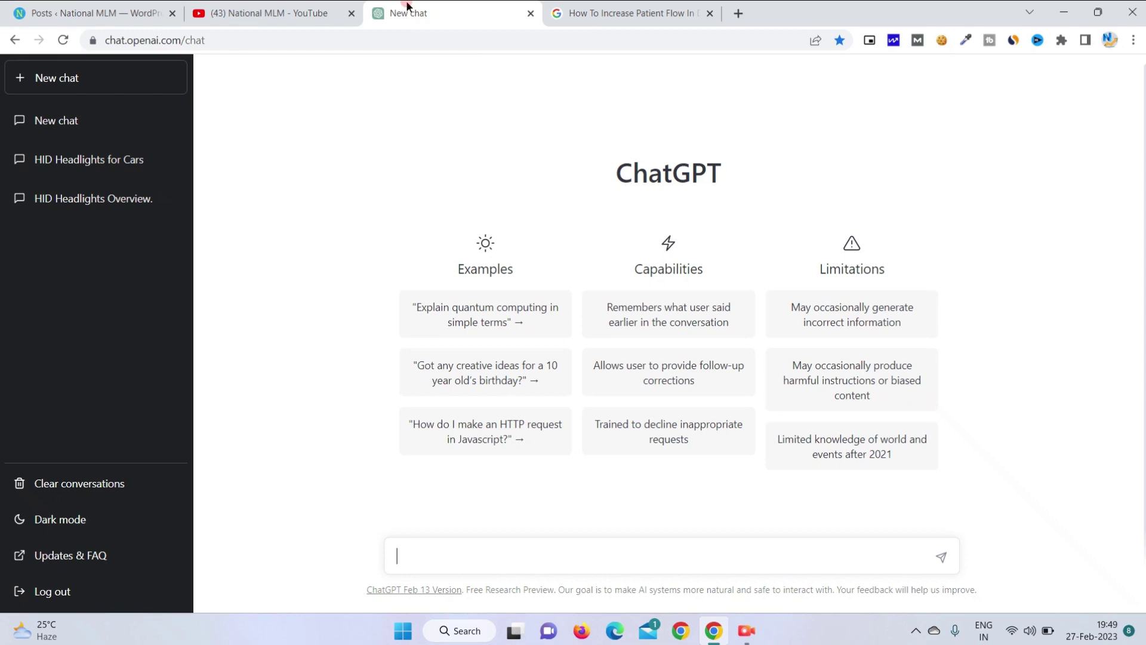
left_click(303, 6)
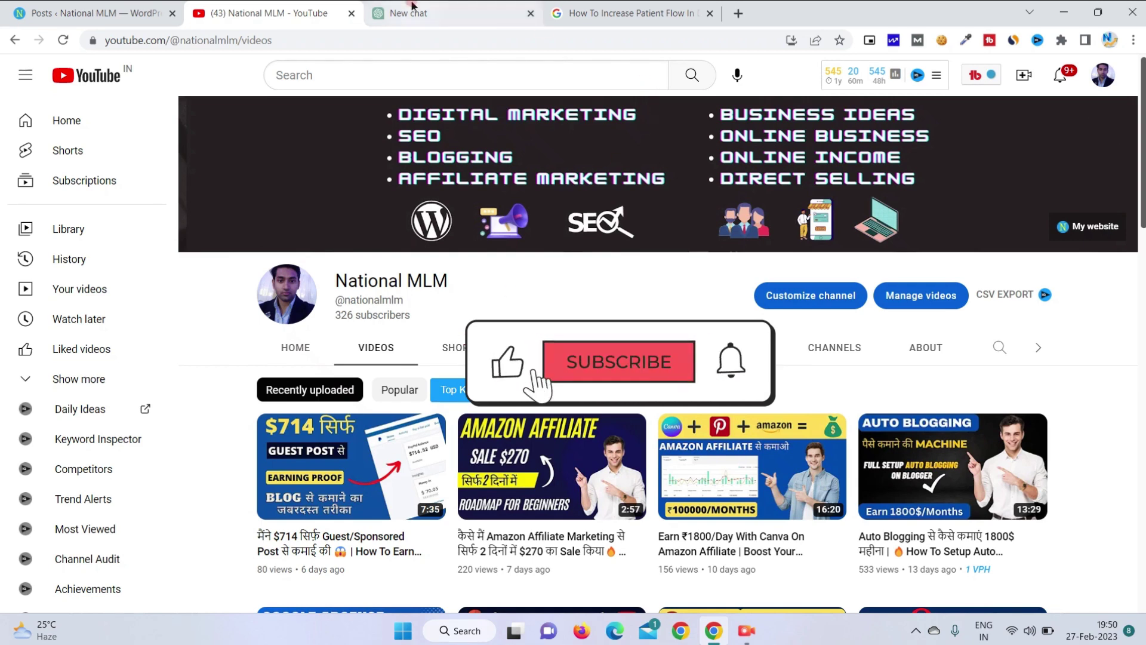
Close the Google results tab and open amazon.in in a new browser tab
left_click(588, 10)
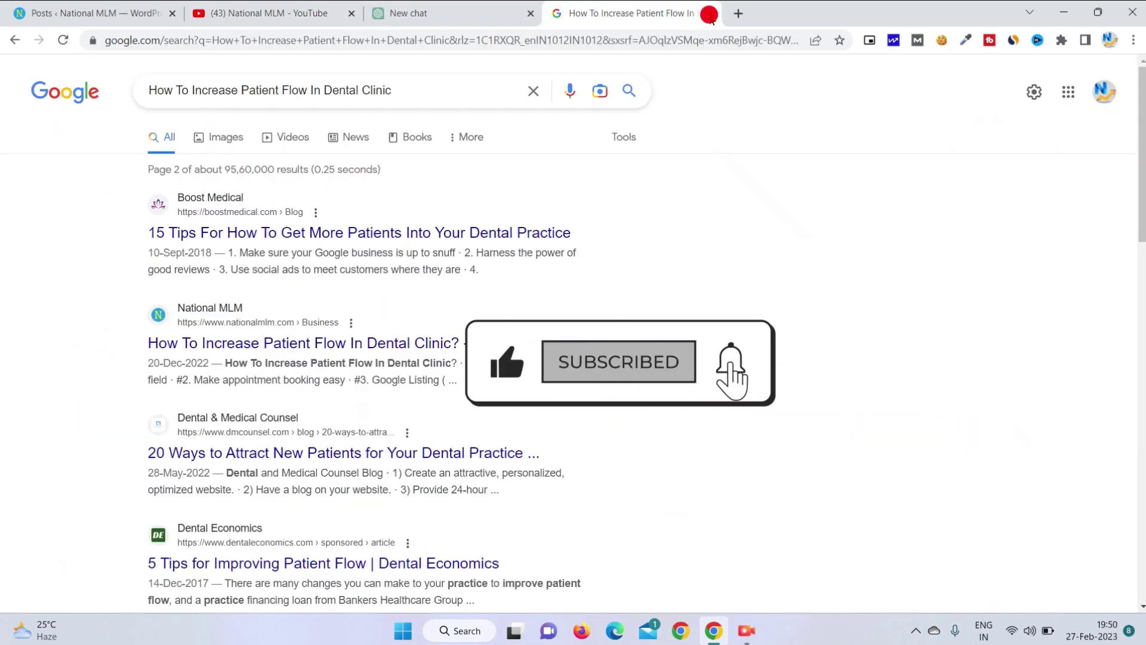
left_click(710, 13)
left_click(560, 12)
type("amazon.in")
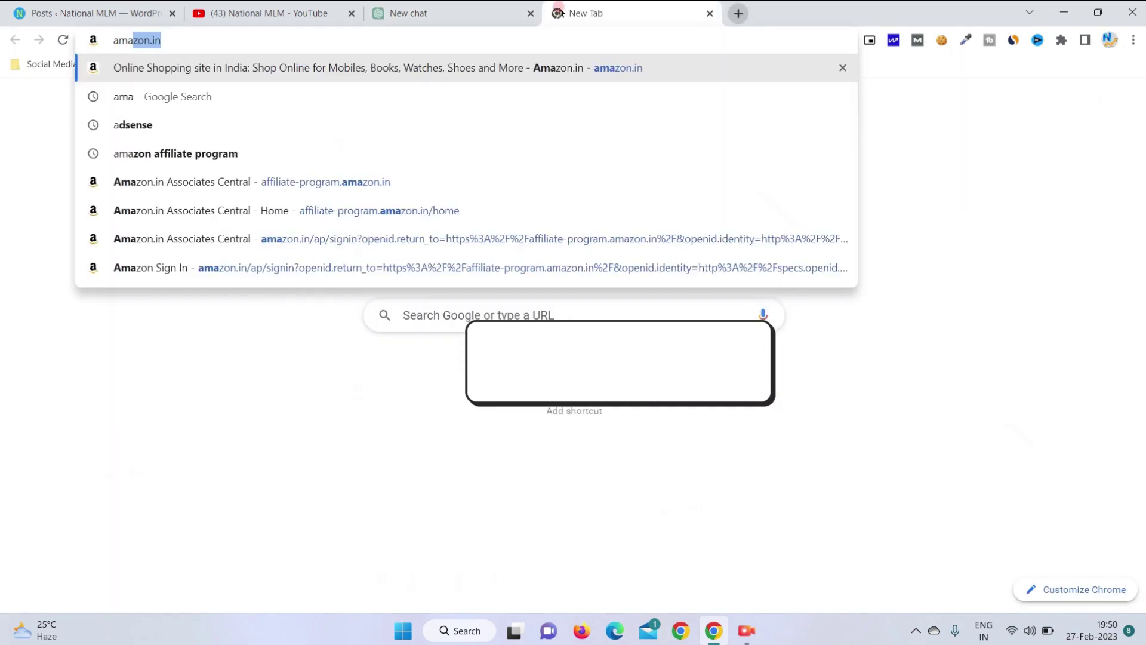
key("Return")
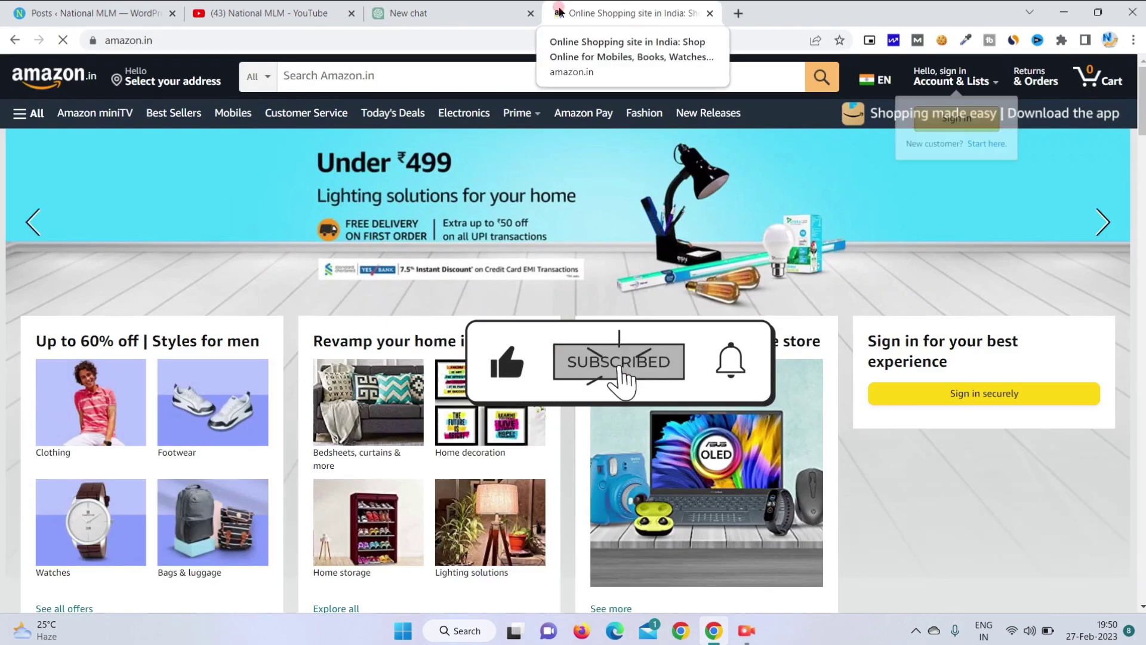
Open the Amazon Associates site affiliate-program.amazon.in in a new browser tab
left_click(737, 13)
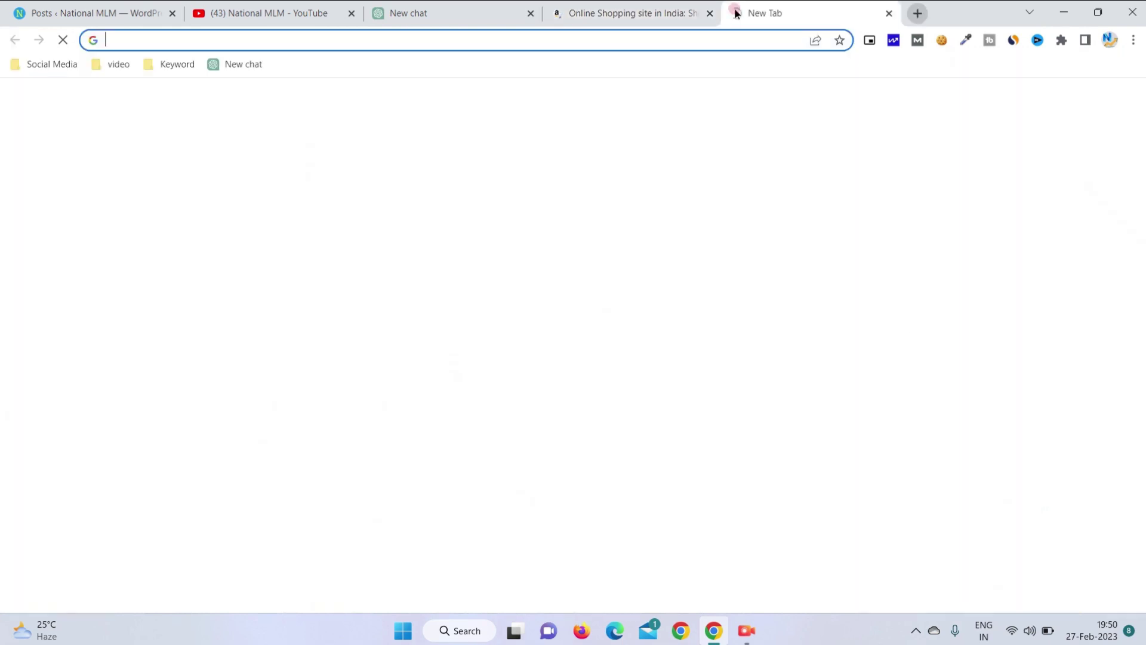
left_click(893, 15)
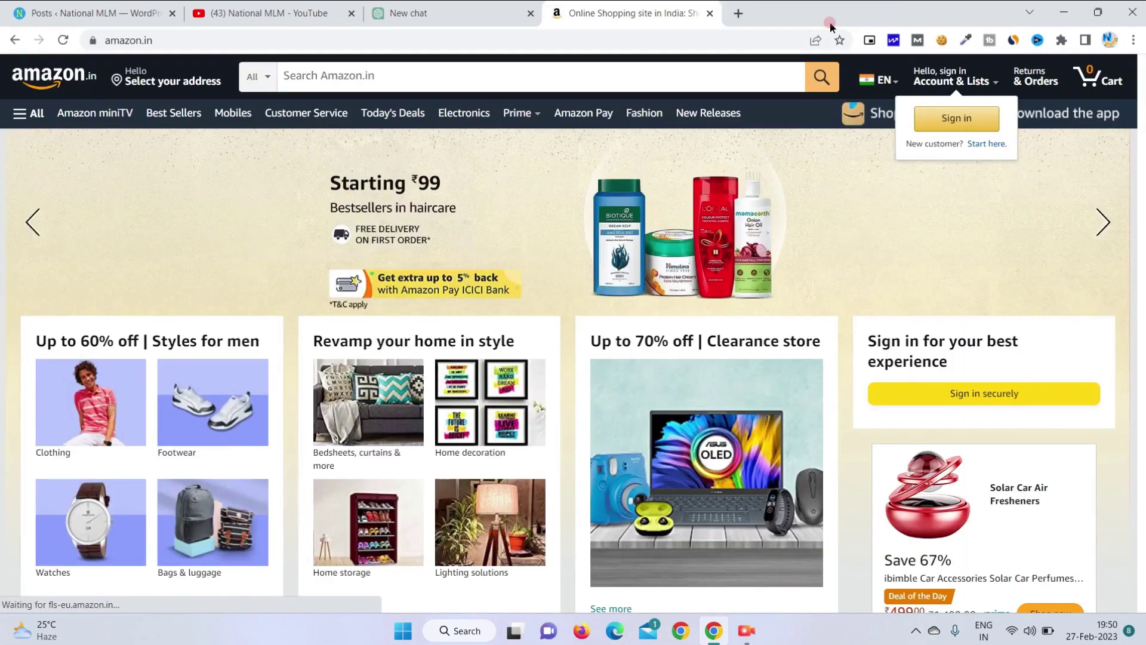
left_click(739, 13)
type("aff")
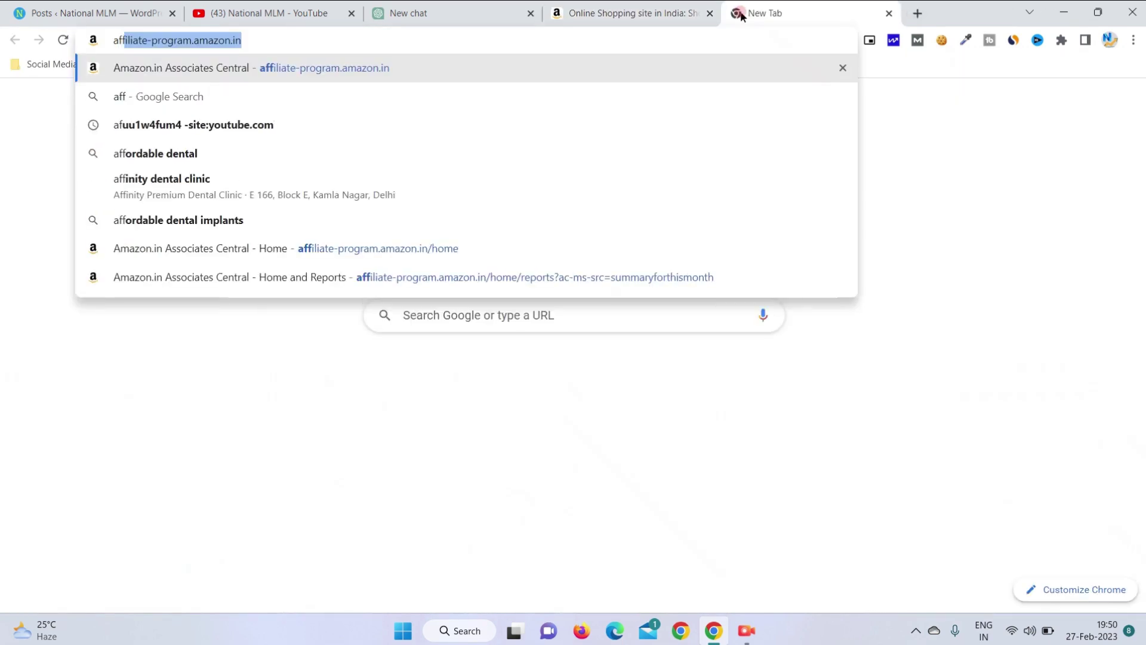
key("Return")
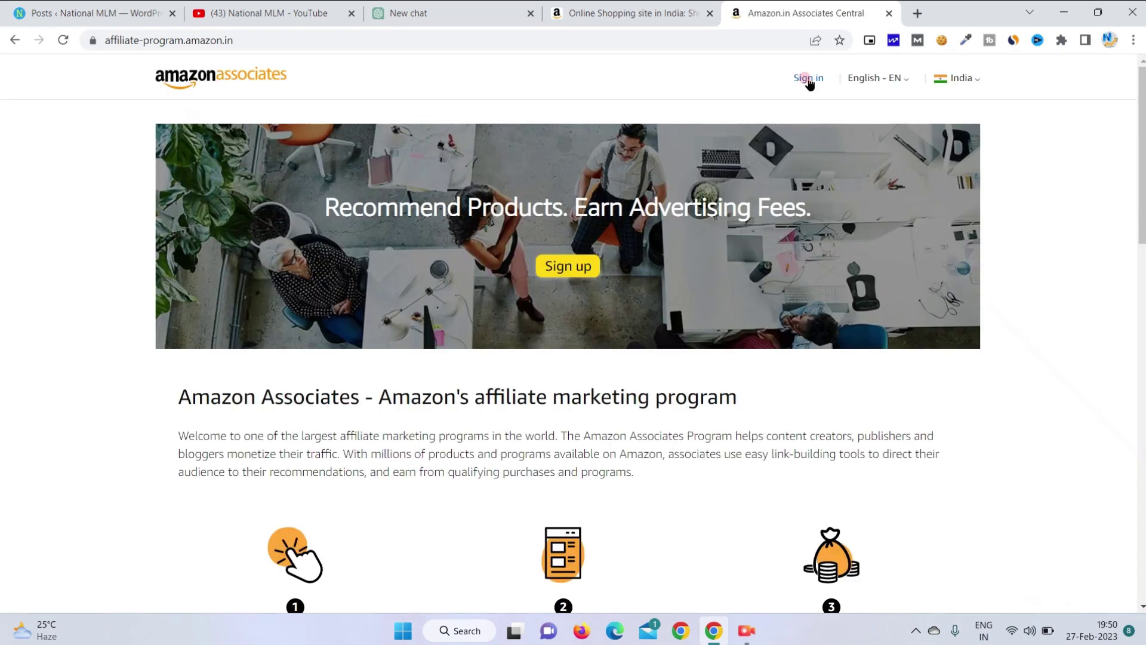
Sign in to Amazon Associates with the account's e-mail and password
left_click(807, 78)
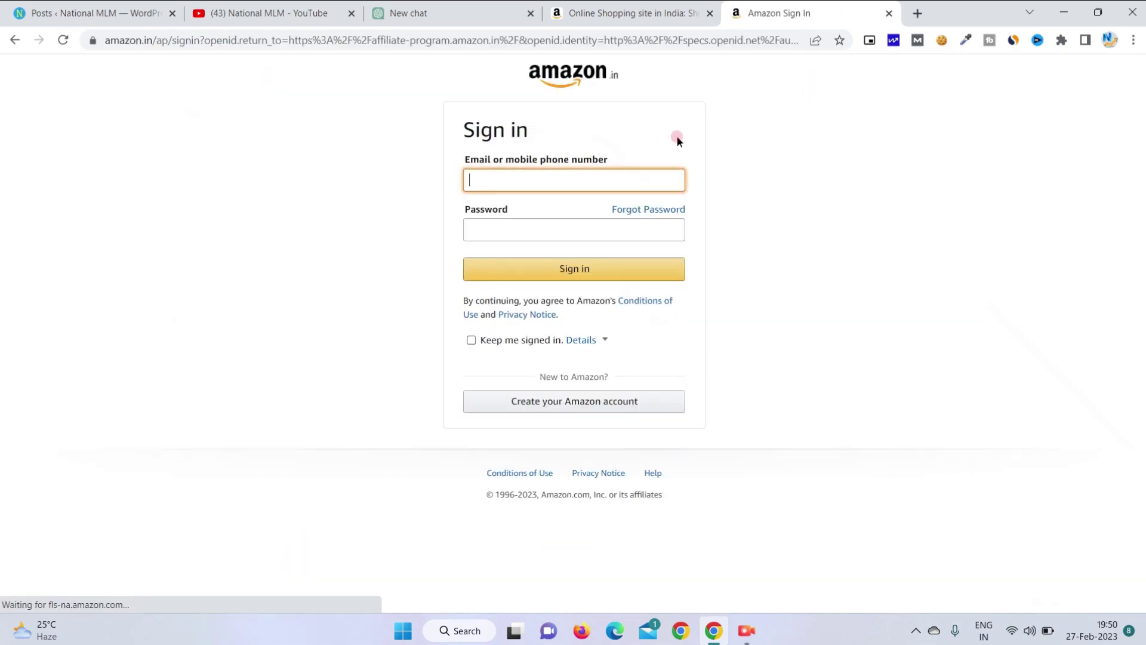
left_click(499, 179)
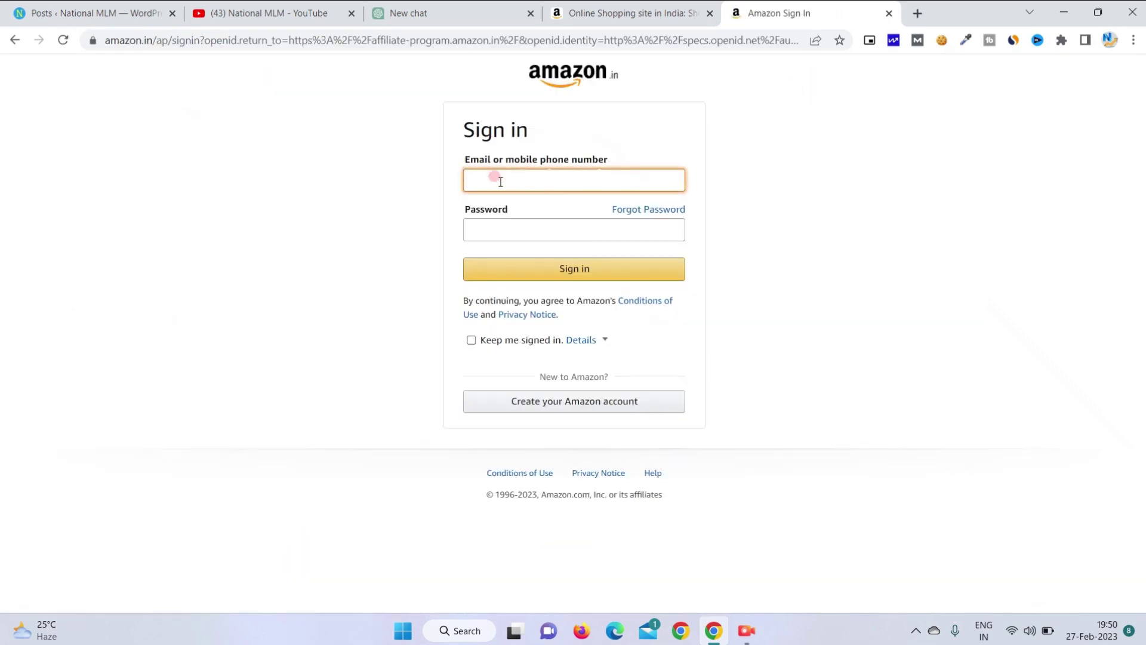
left_click(544, 220)
left_click(528, 224)
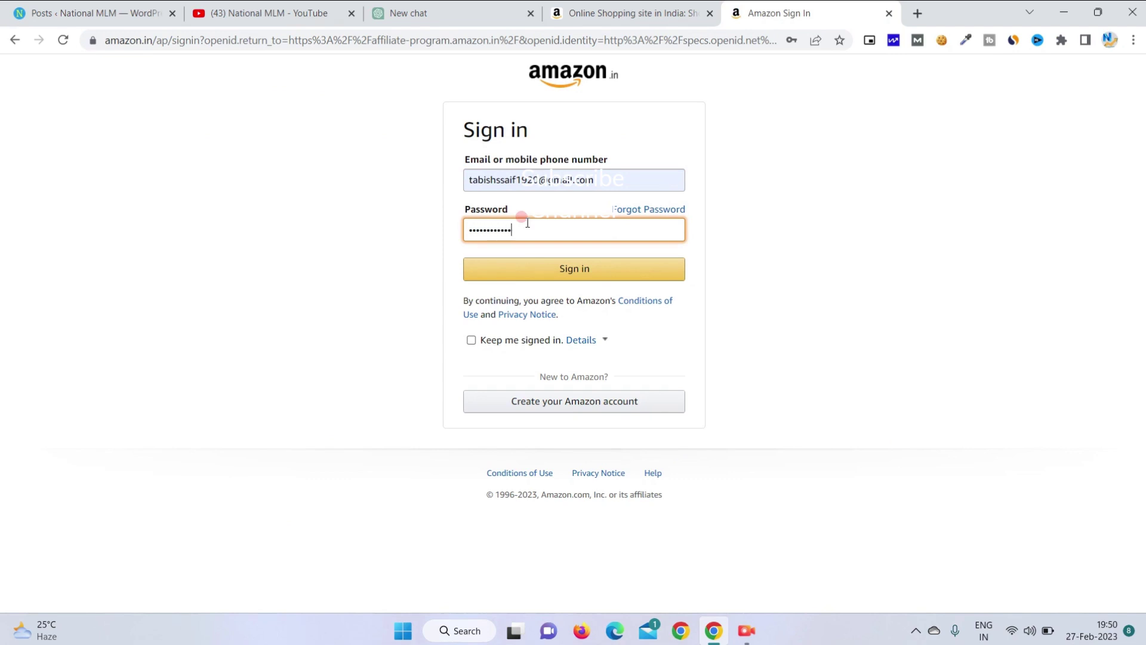
key("Return")
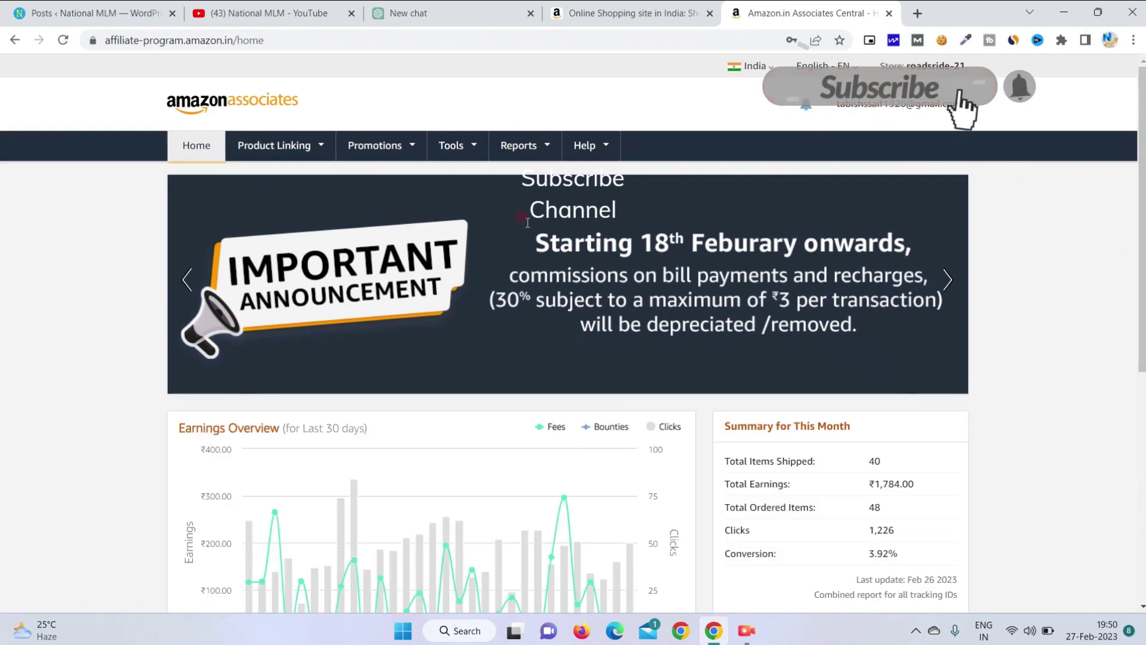
Open the report from this month's summary, examine the categories and prices of today's orders, and close the Associates tab
scroll(767, 356, "down", 5)
left_click(757, 325)
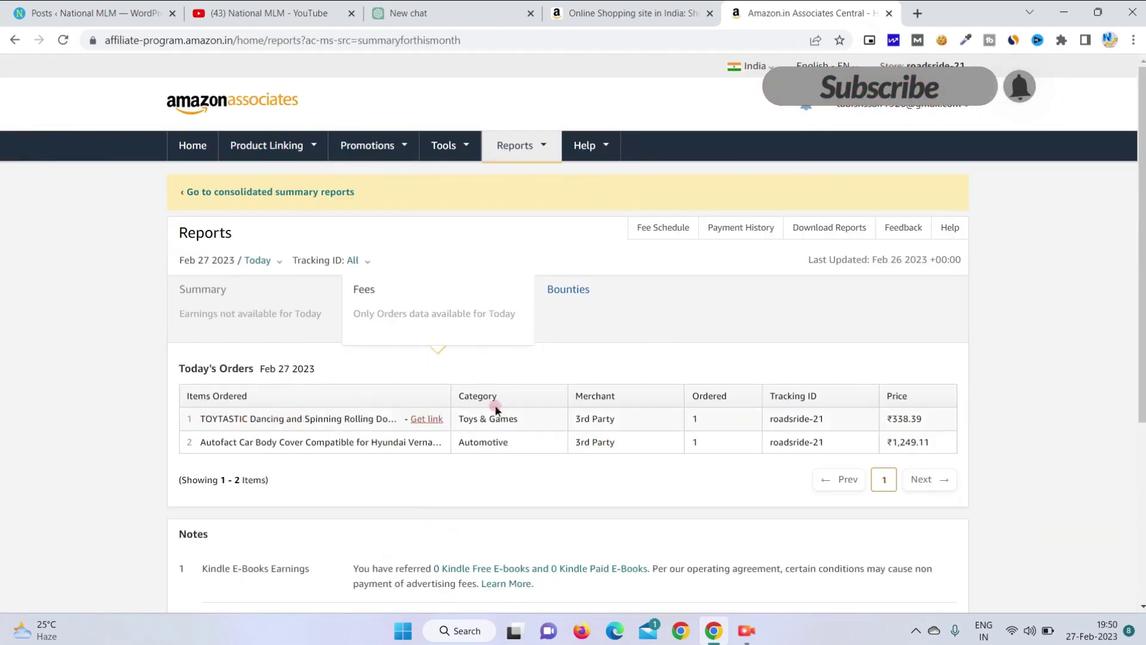
scroll(1008, 403, "up", 4)
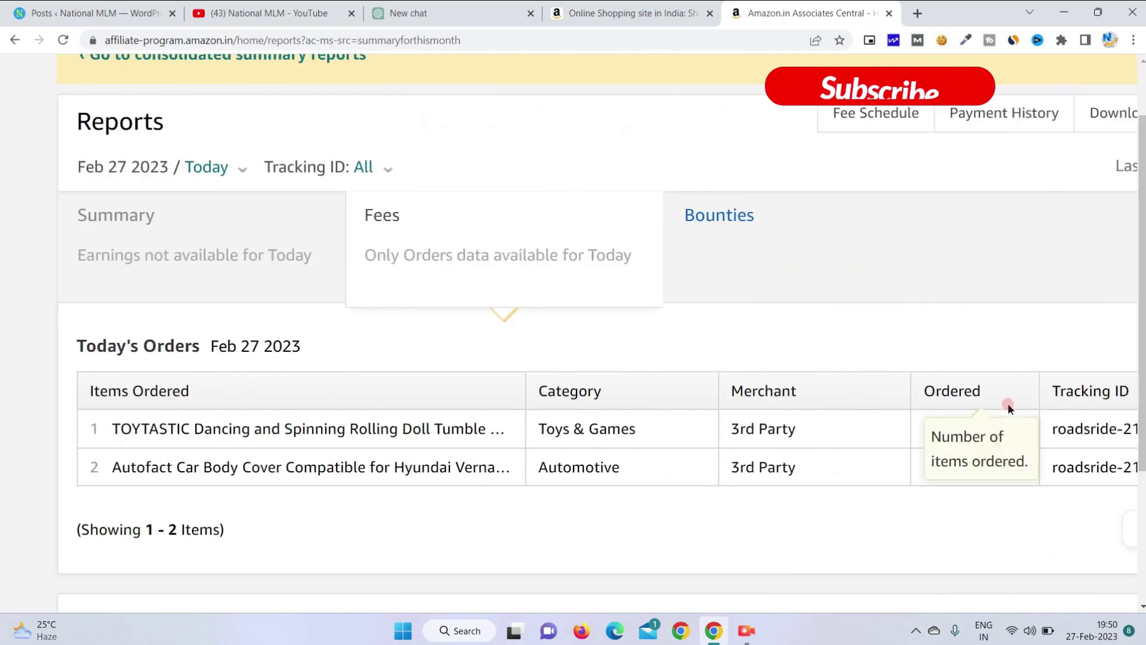
left_click(173, 171)
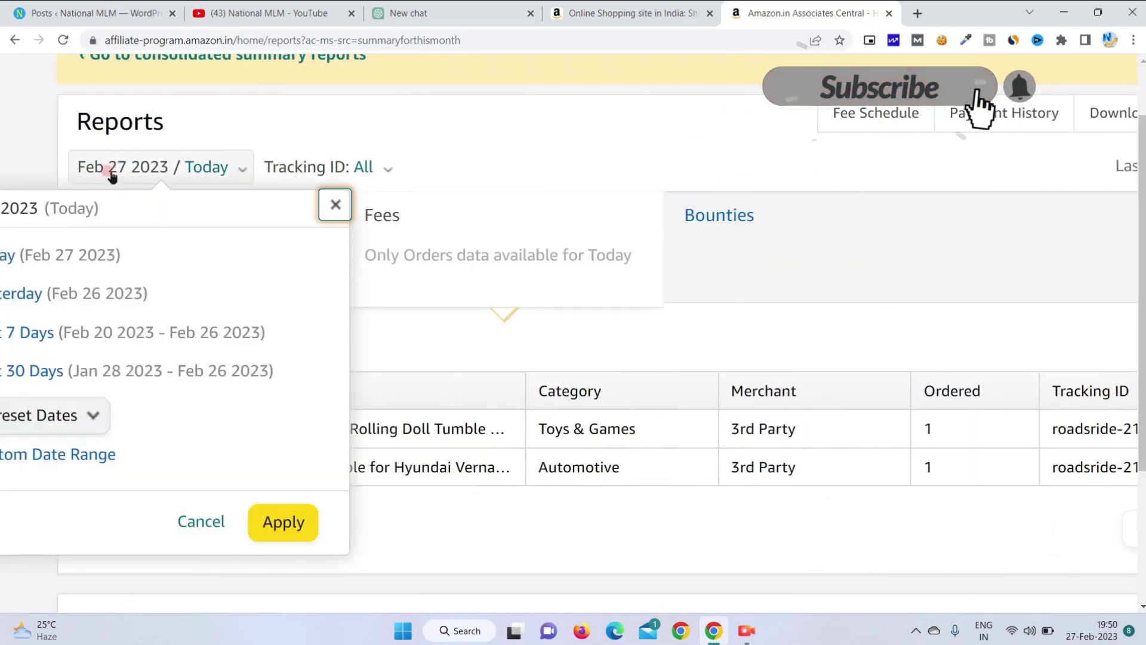
left_click(691, 285)
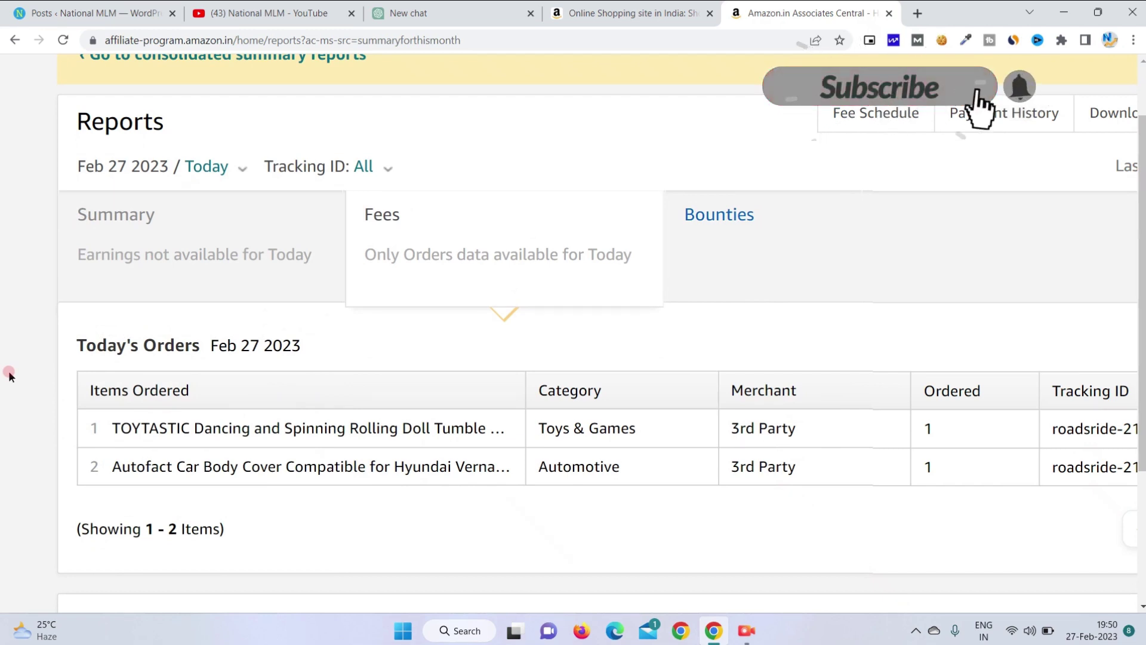
mouse_move(450, 445)
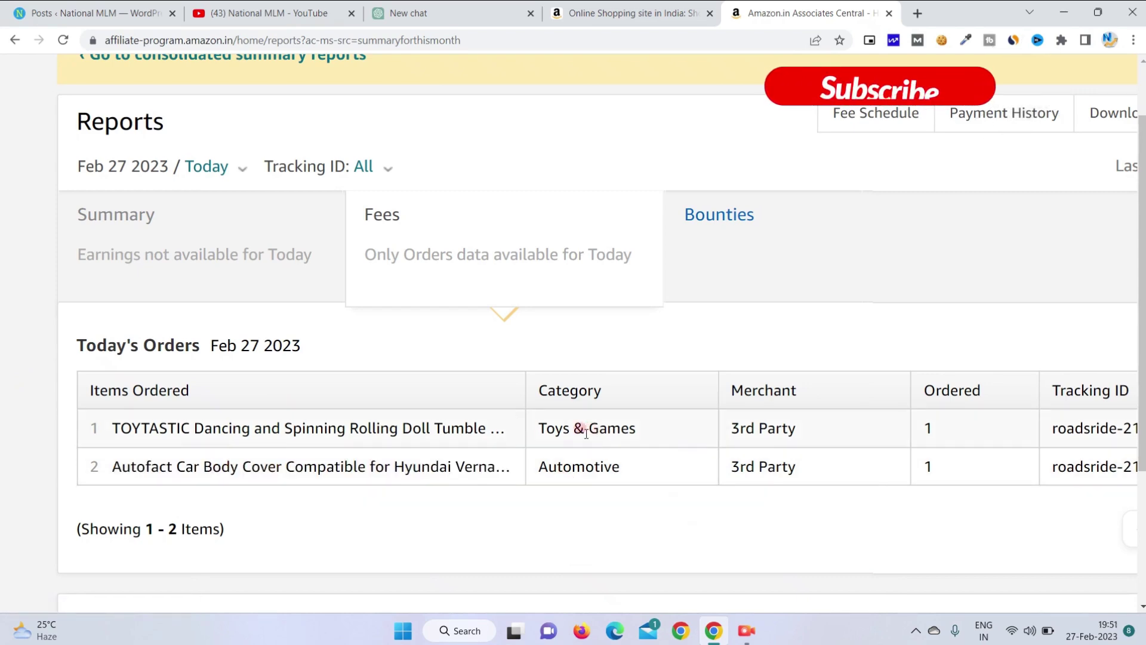
scroll(493, 498, "down", 5)
scroll(886, 443, "up", 6)
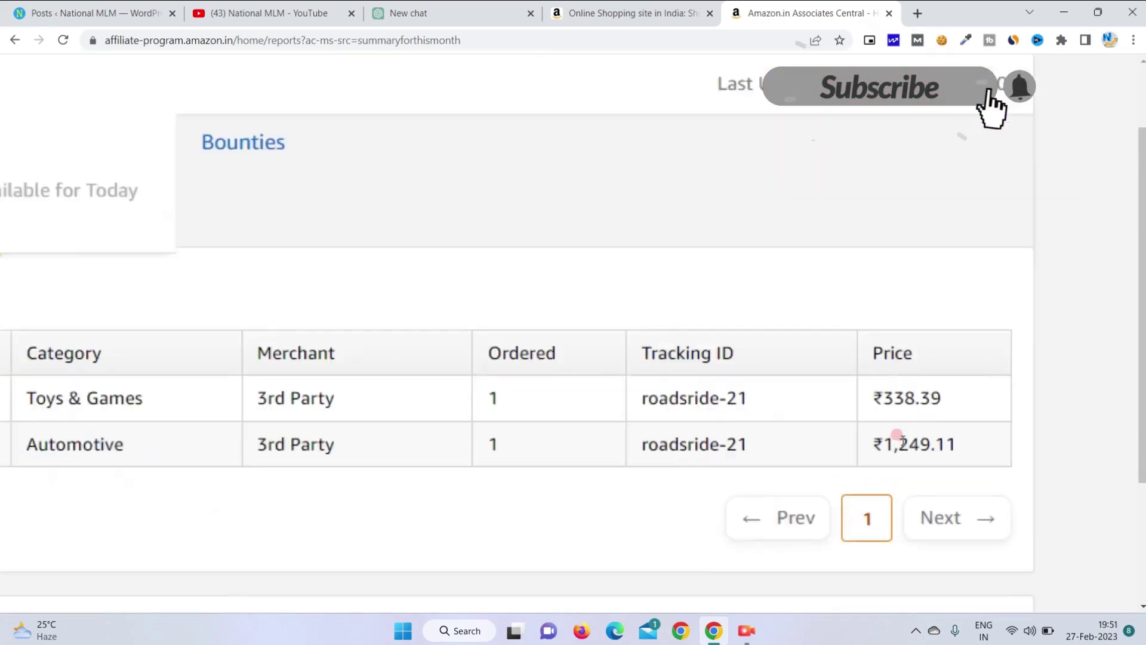
scroll(855, 410, "down", 6)
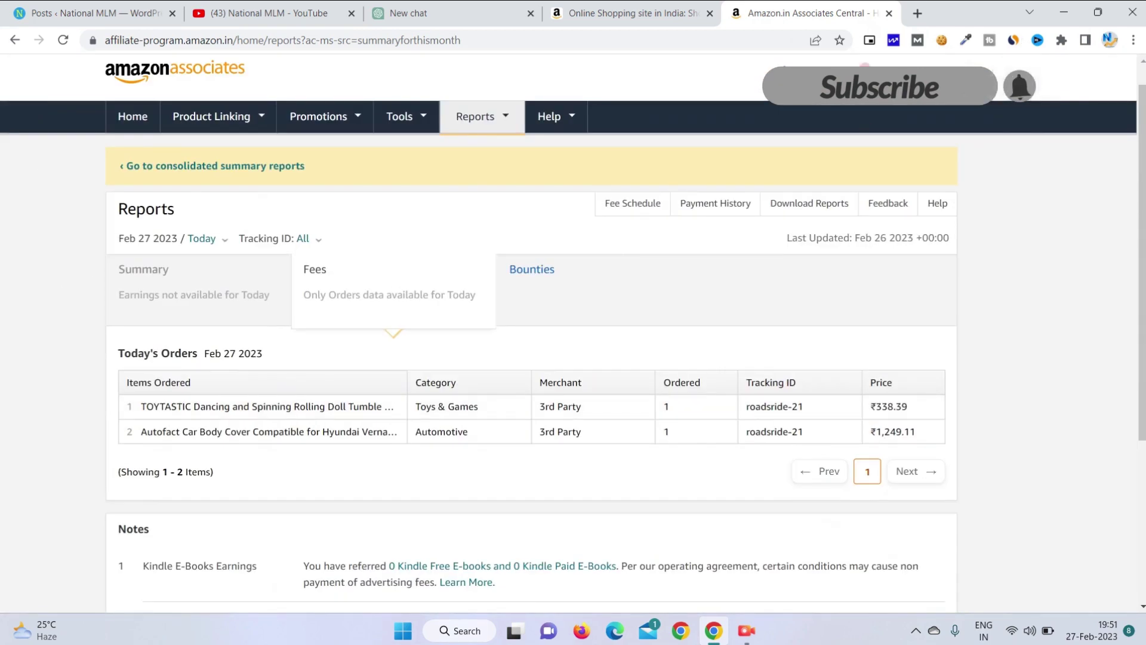
left_click(888, 13)
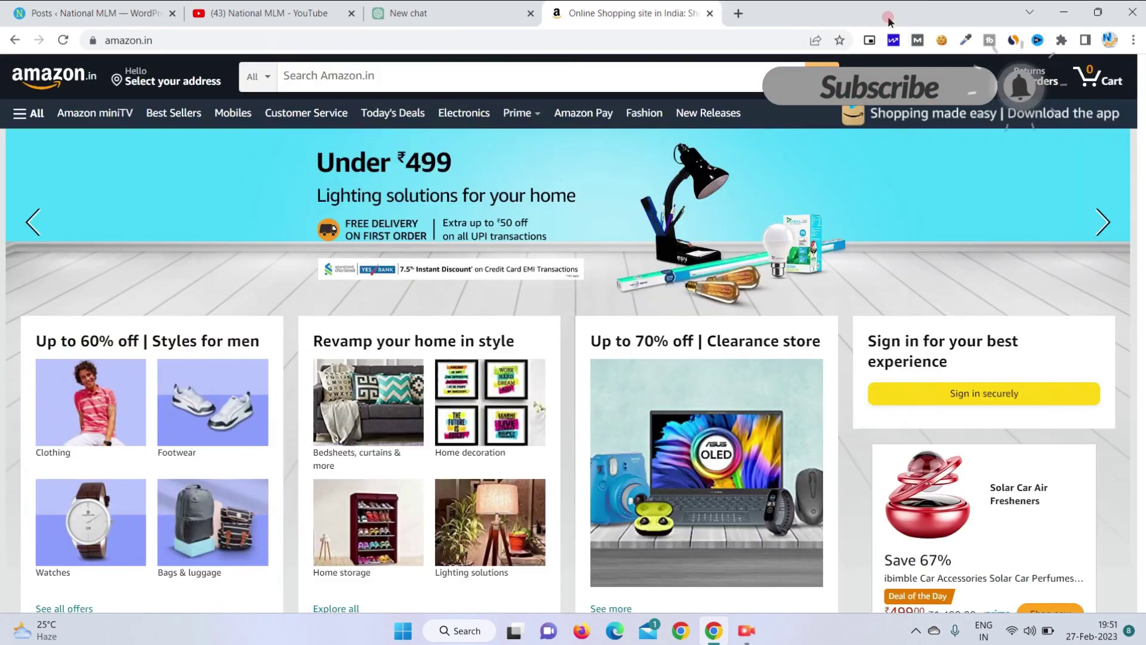
Look through the recently uploaded videos on the National MLM YouTube channel
left_click(558, 67)
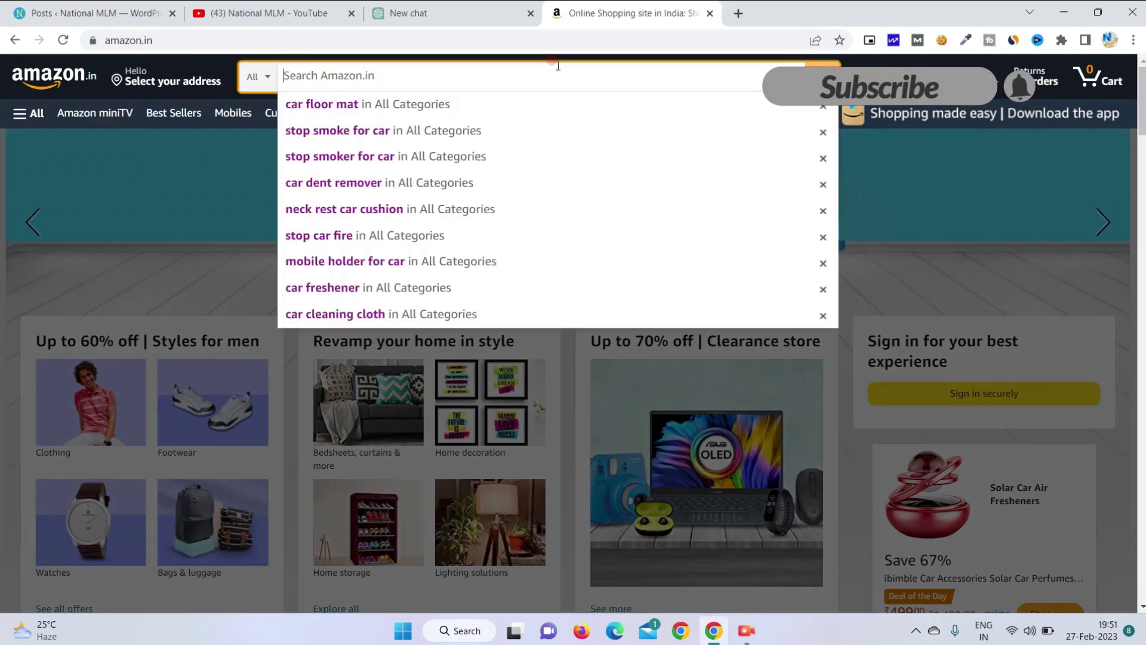
left_click(209, 7)
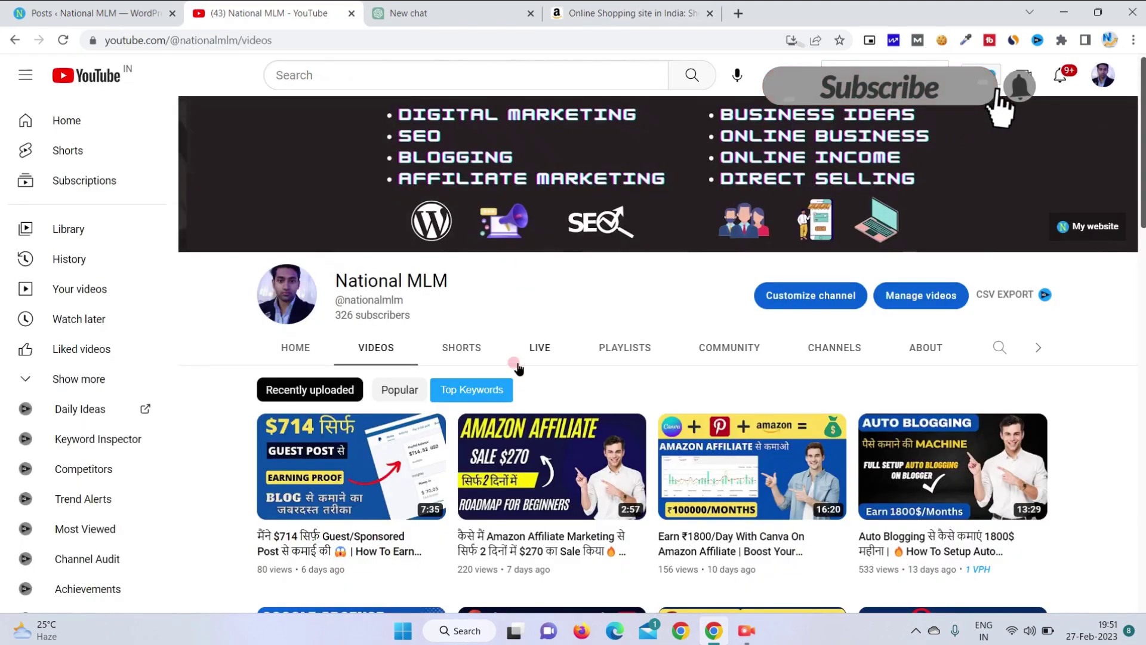
scroll(862, 488, "down", 1)
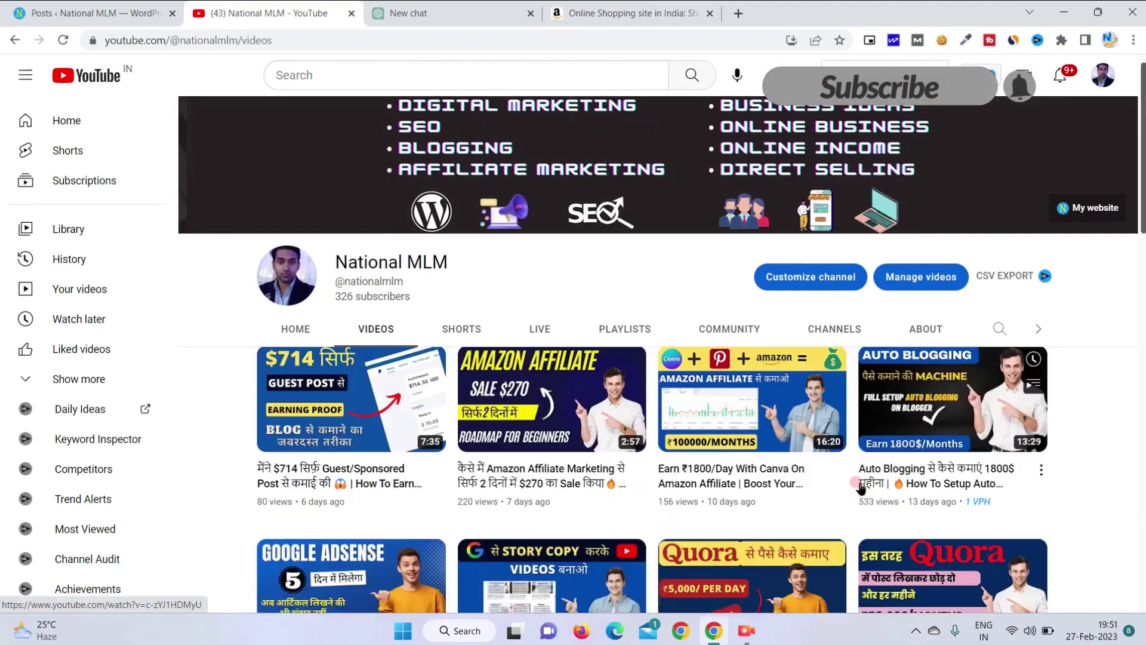
scroll(861, 488, "down", 2)
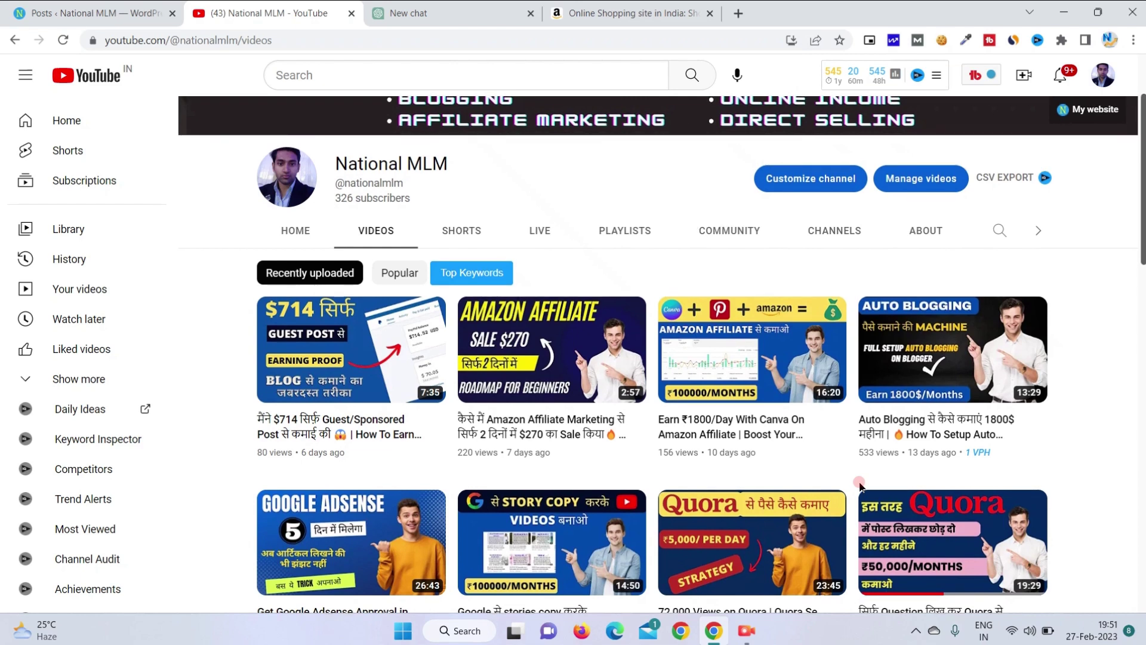
left_click(750, 631)
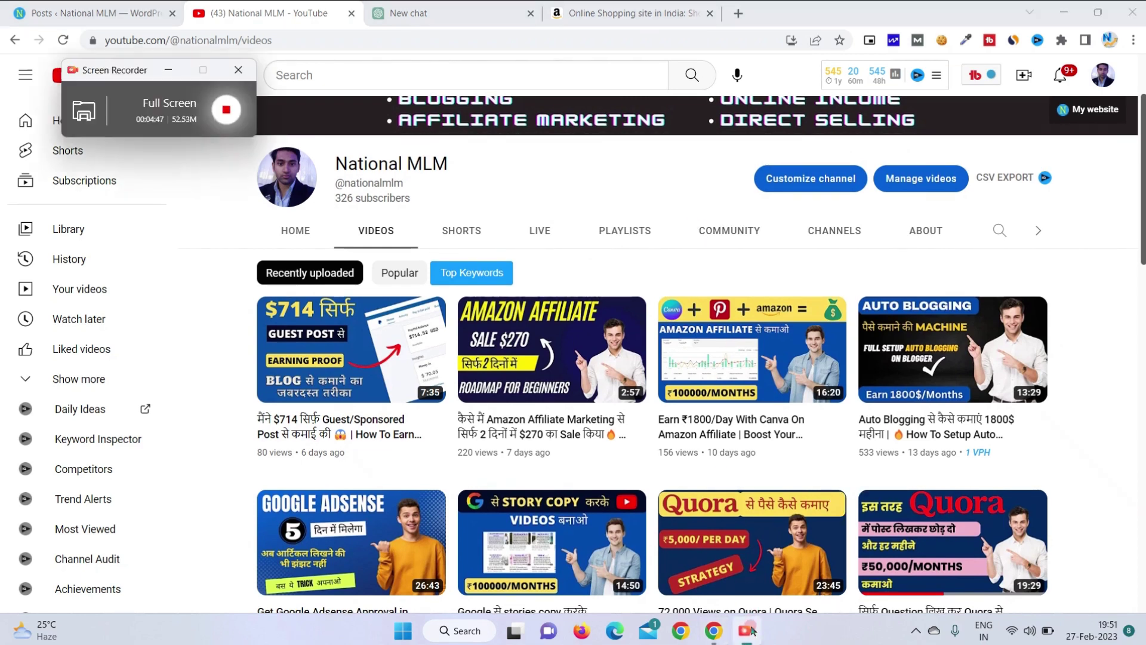
Return to the Amazon.in tab and search all categories for "kids toys"
left_click(600, 9)
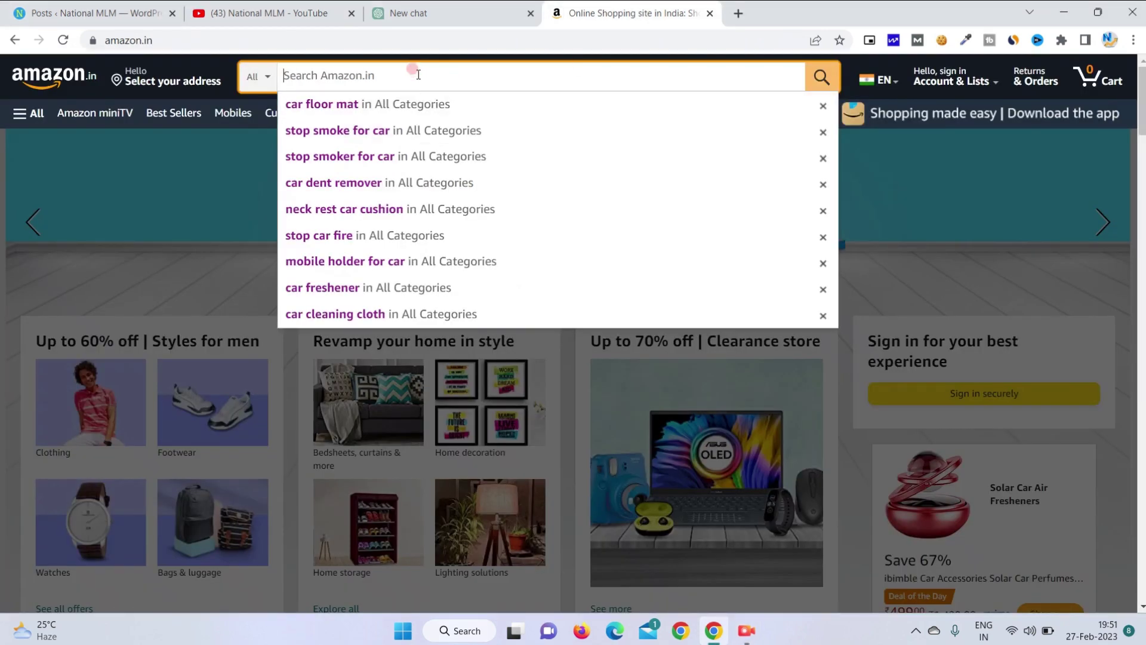
type("kids toys")
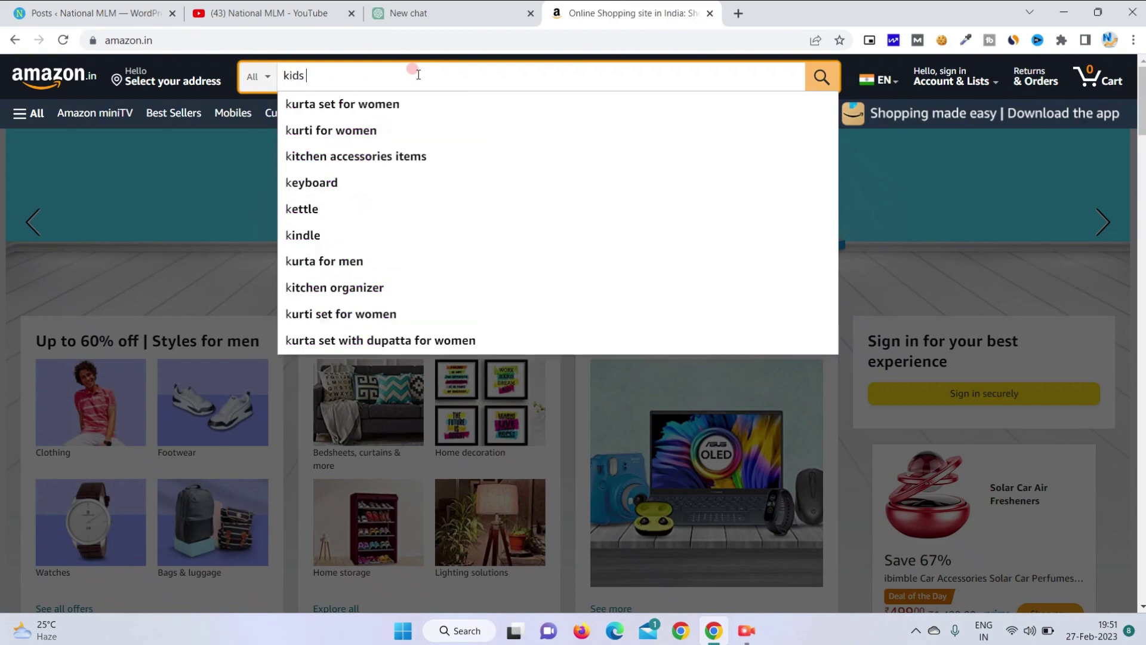
key("Return")
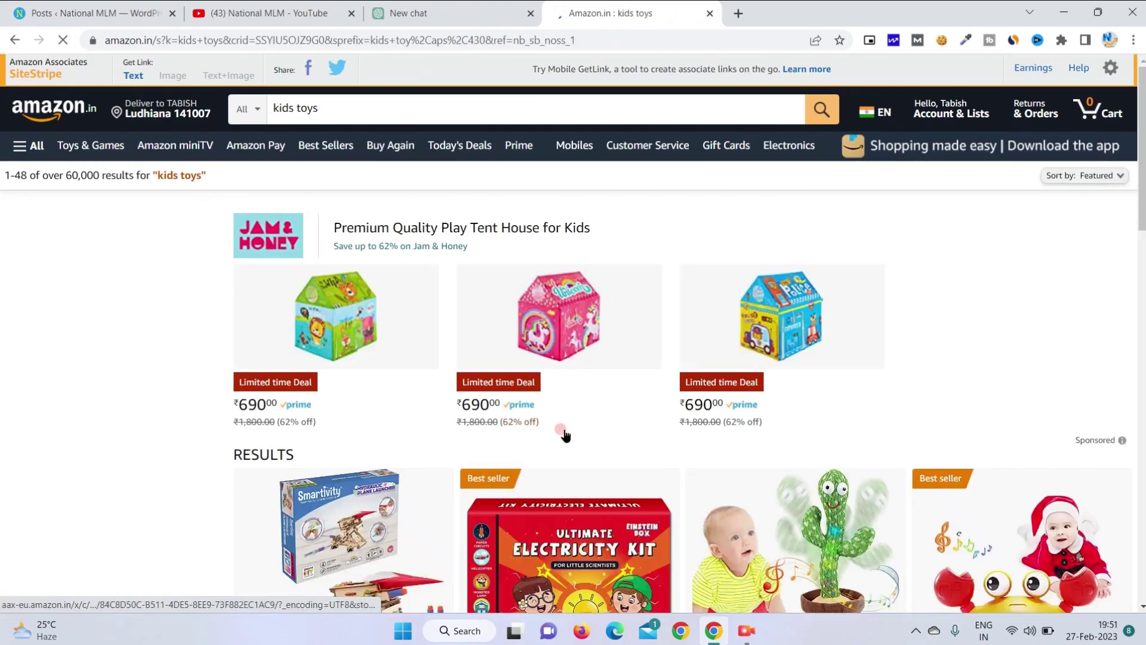
Look through the kids toys results, comparing product titles, ratings and prices, down to the best sellers and highly rated items
scroll(564, 435, "down", 5)
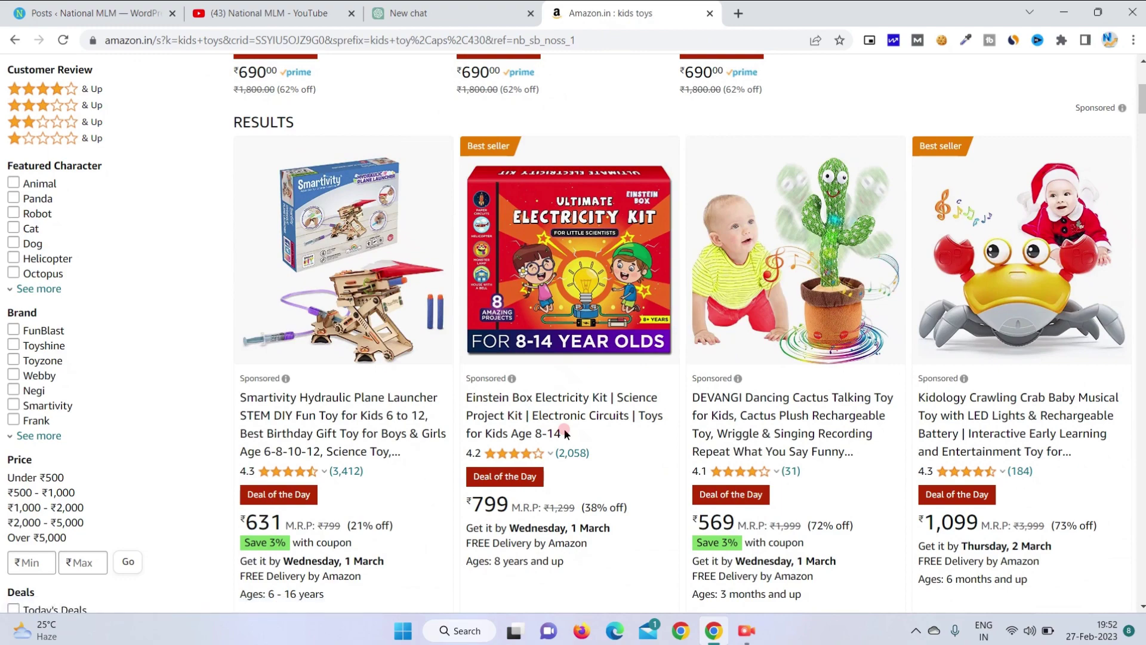
scroll(654, 489, "down", 4)
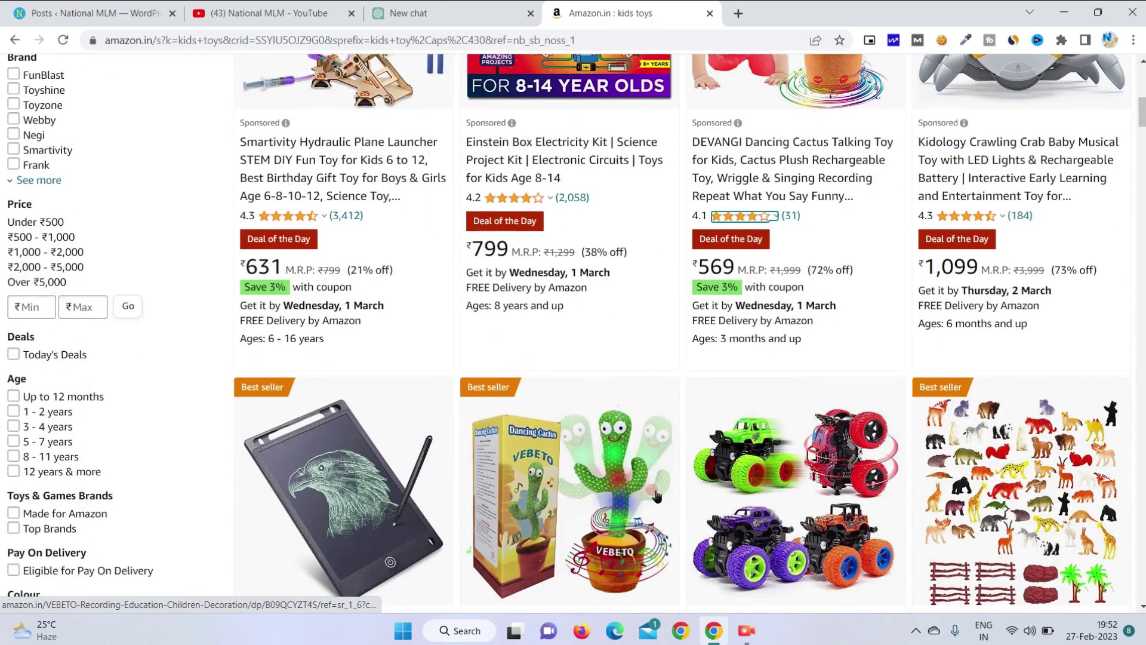
scroll(655, 494, "down", 4)
scroll(656, 494, "down", 2)
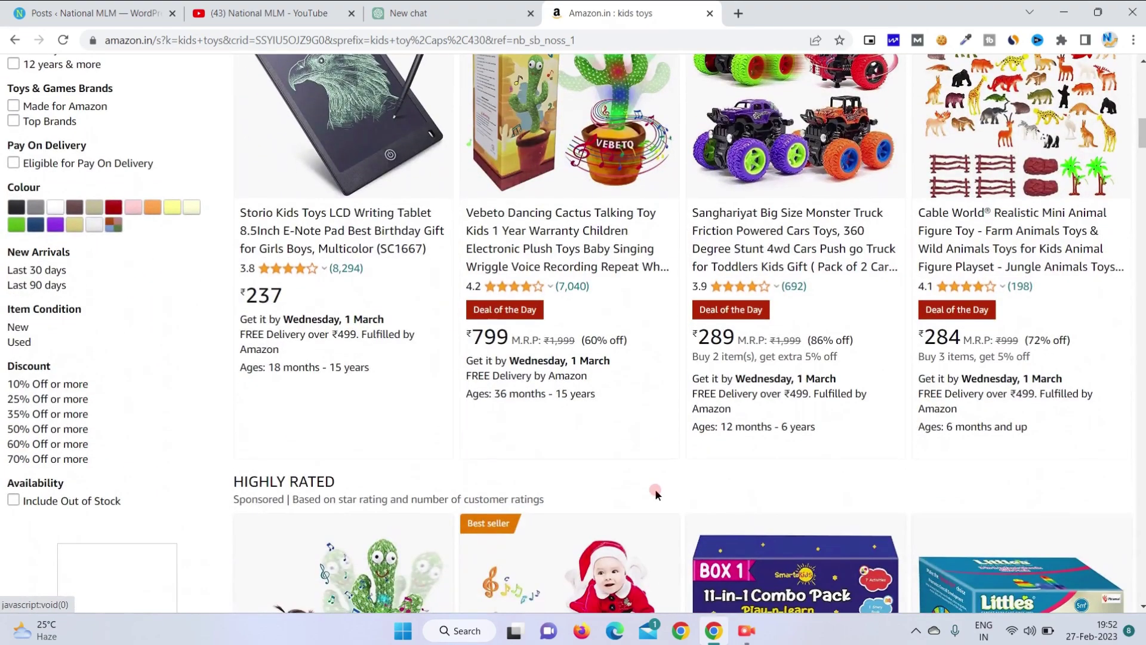
left_click(268, 13)
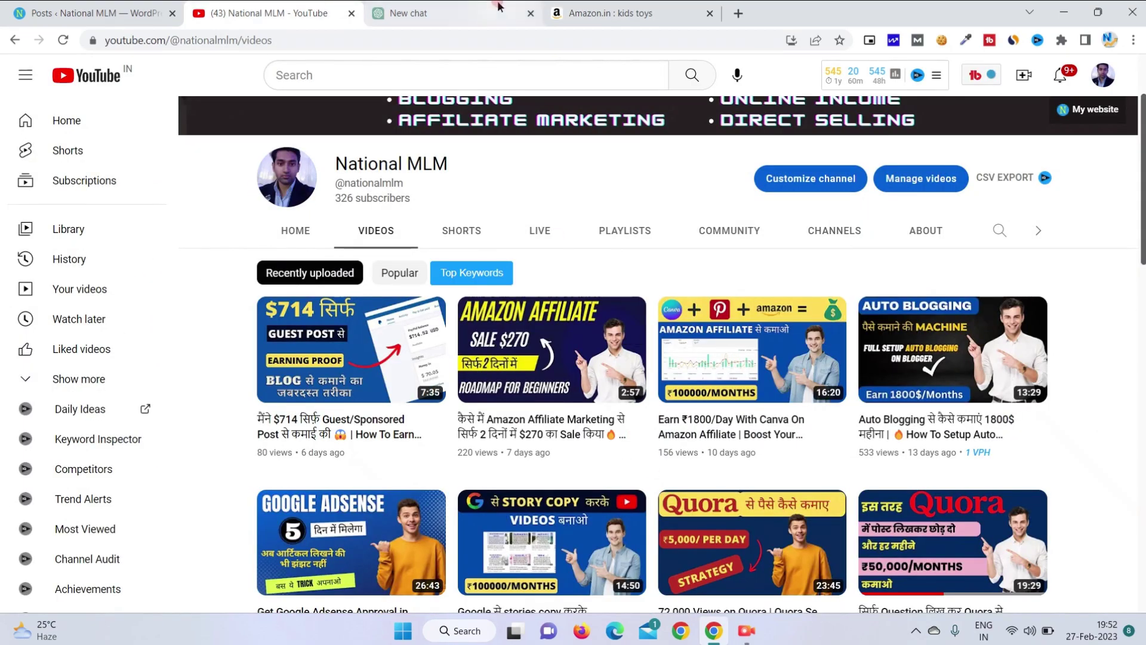
left_click(553, 8)
scroll(669, 343, "down", 3)
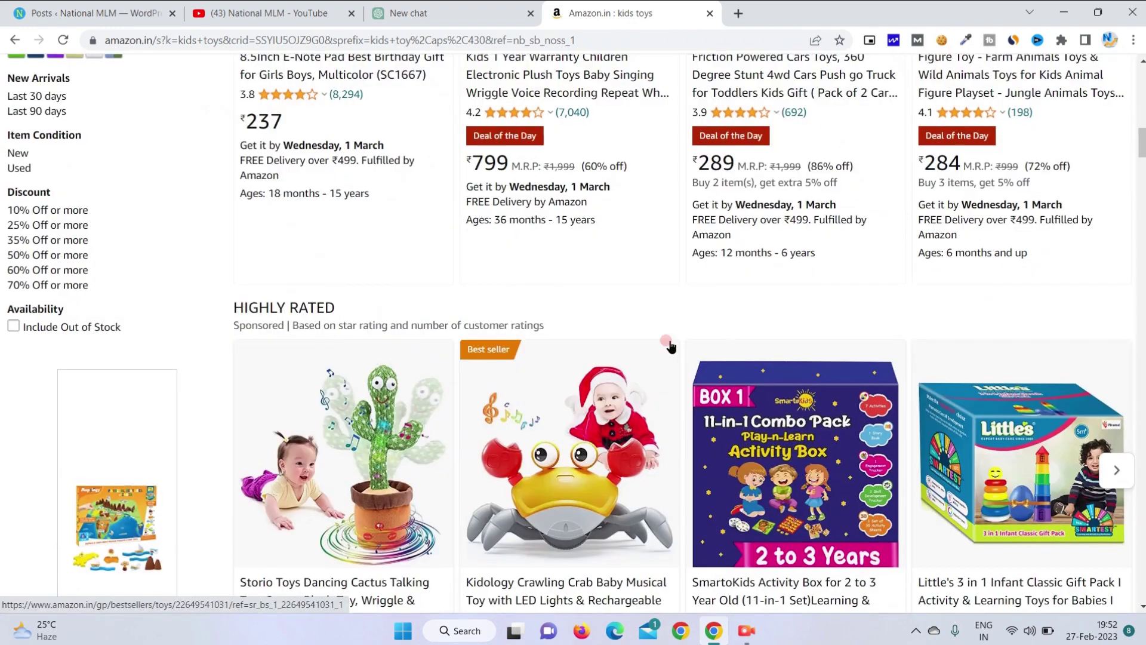
scroll(665, 341, "up", 2)
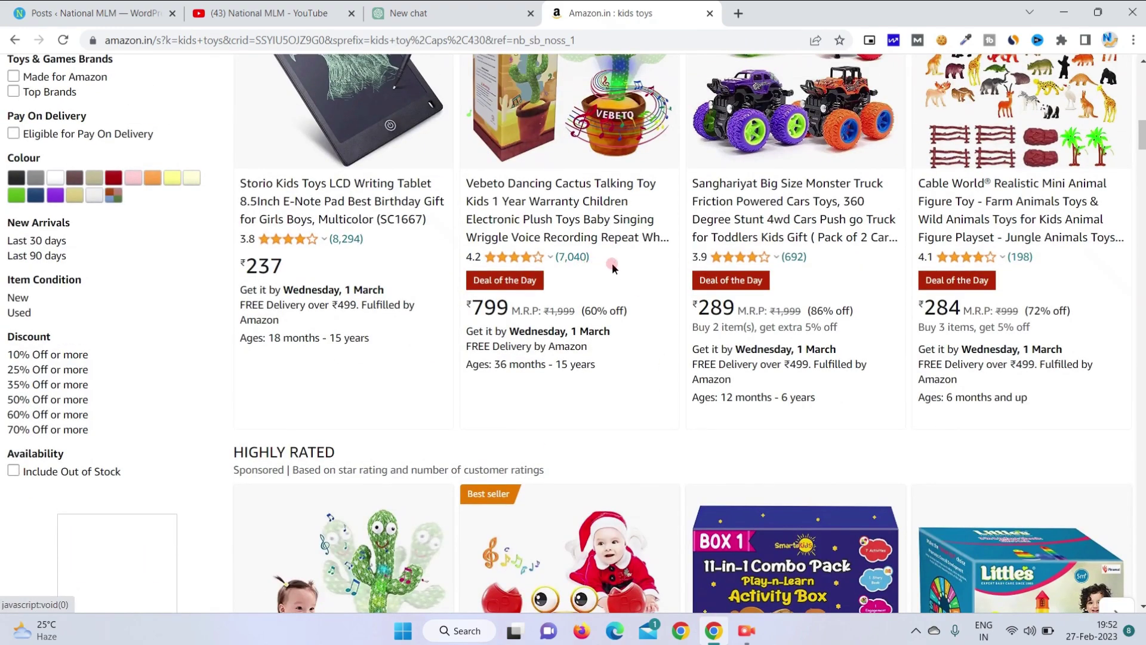
scroll(654, 252, "up", 3)
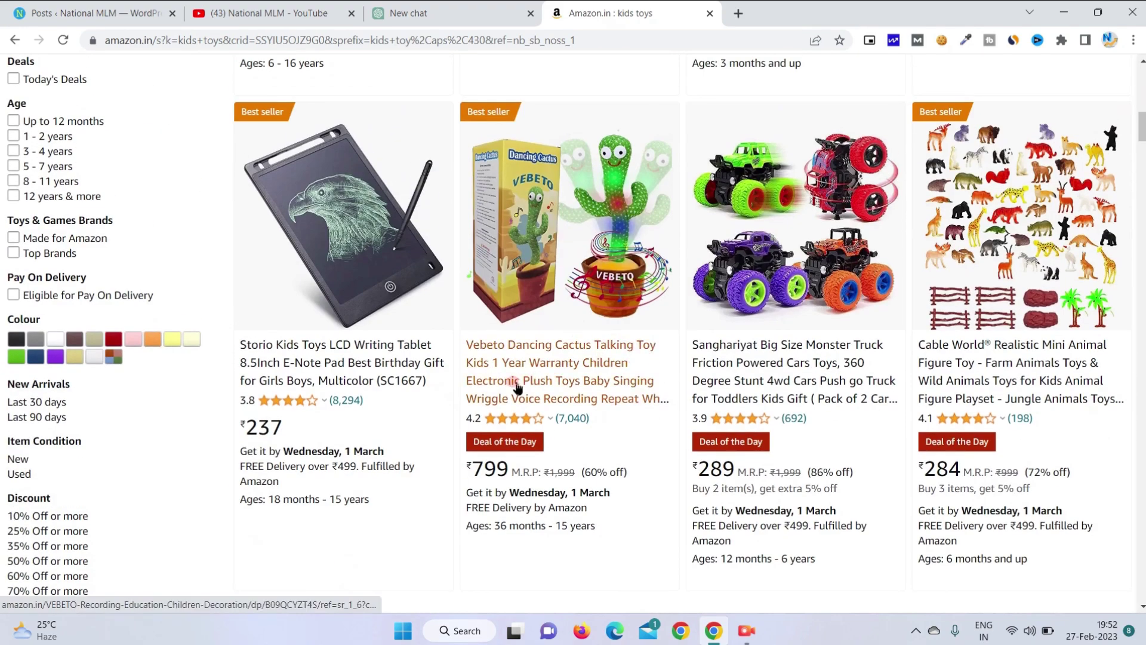
Copy "Talking Toy Kids 1 Year" from the Vebeto Dancing Cactus product title and search Google for it in a new tab
left_click_drag(595, 338, 528, 359)
key("ctrl+c")
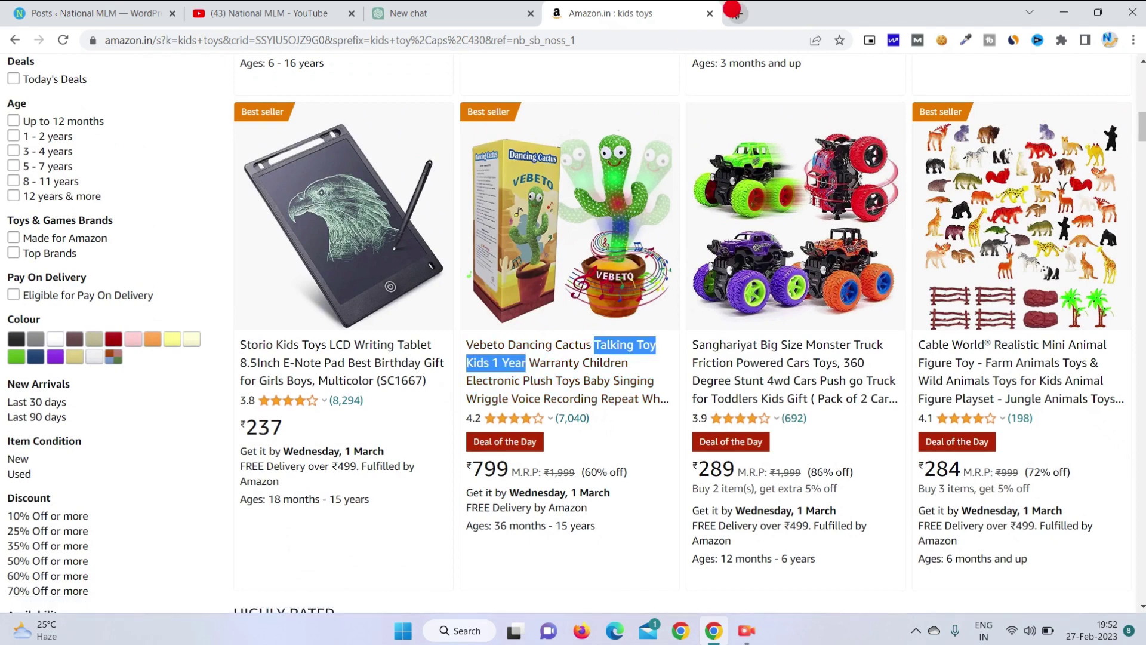
left_click(739, 13)
key("ctrl+v")
key("Return")
left_click(655, 5)
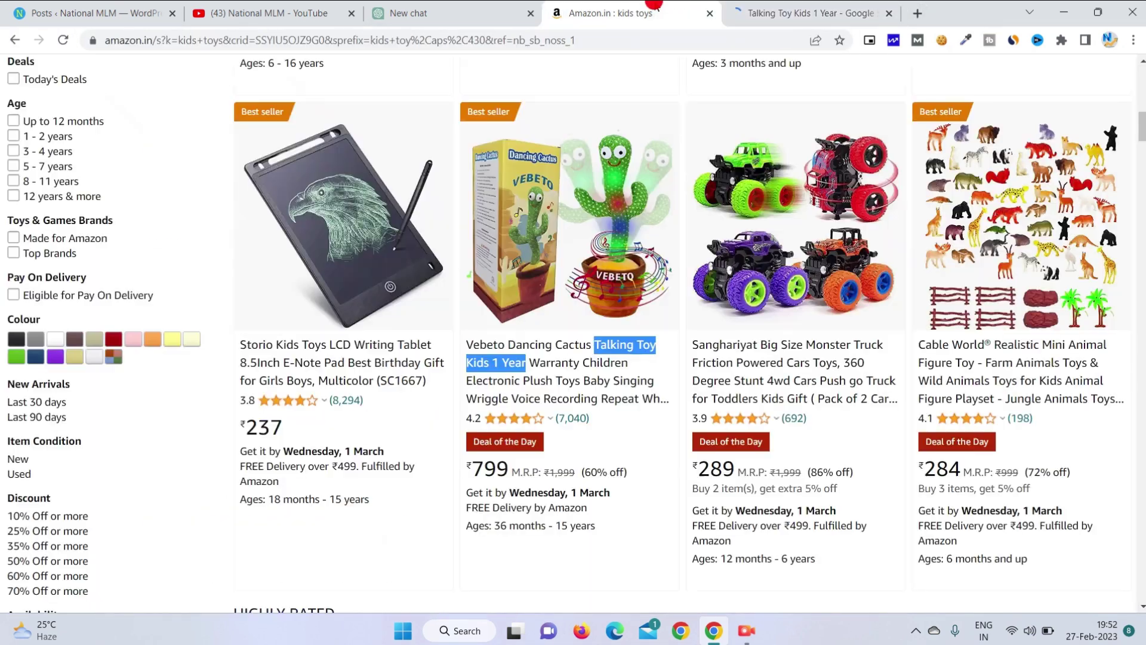
left_click(827, 12)
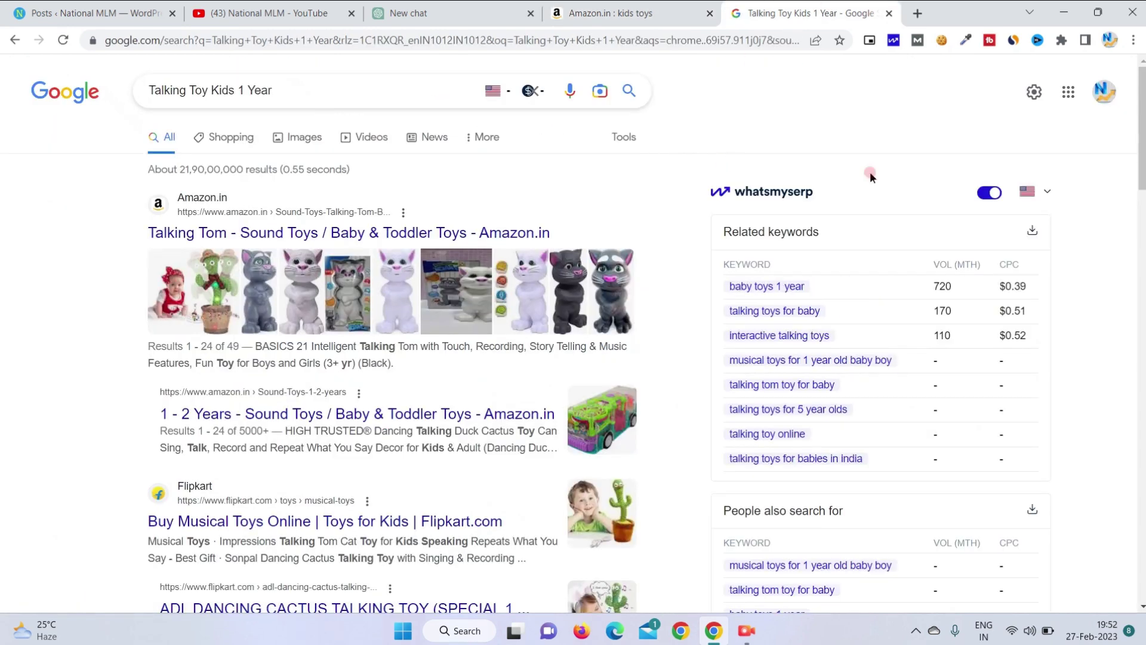
Set the whatsmyserp keyword data country to India
left_click(1046, 192)
left_click(958, 236)
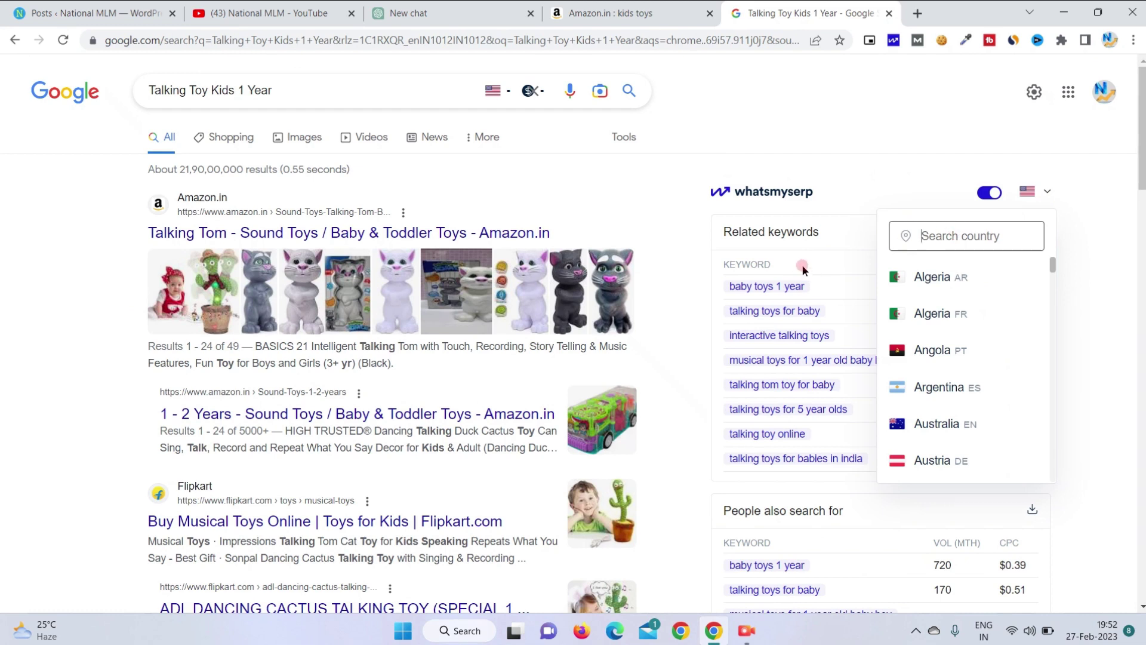
type("india")
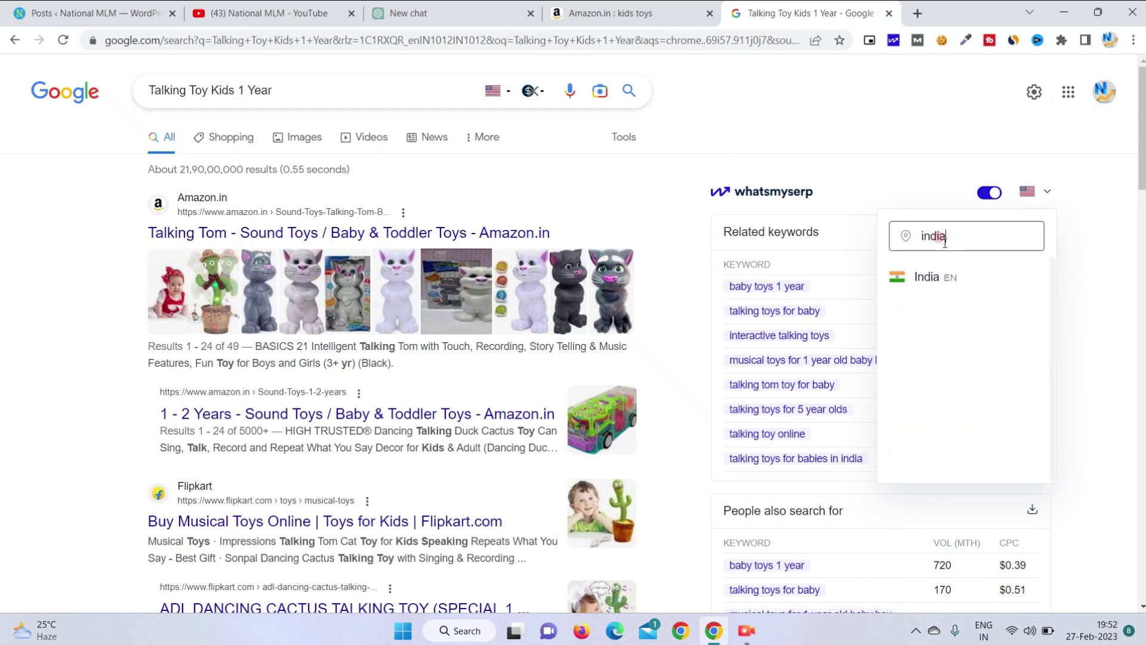
left_click(940, 275)
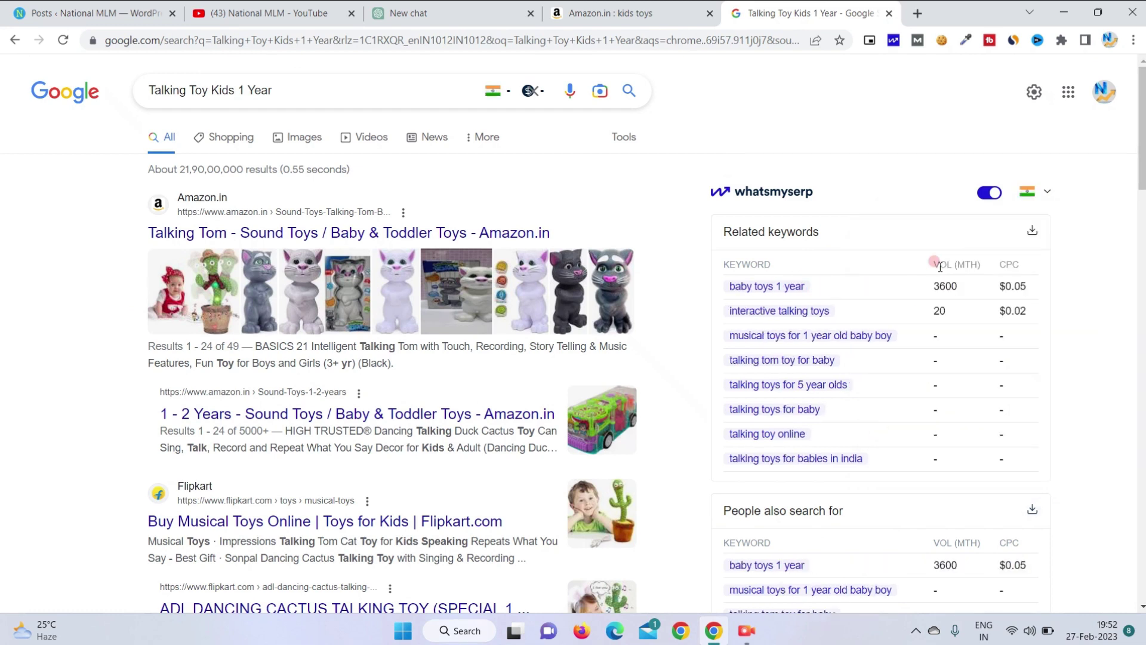
Search Google for the related keyword "interactive talking toys" and select the term in the search field
left_click(774, 314)
left_click(264, 90)
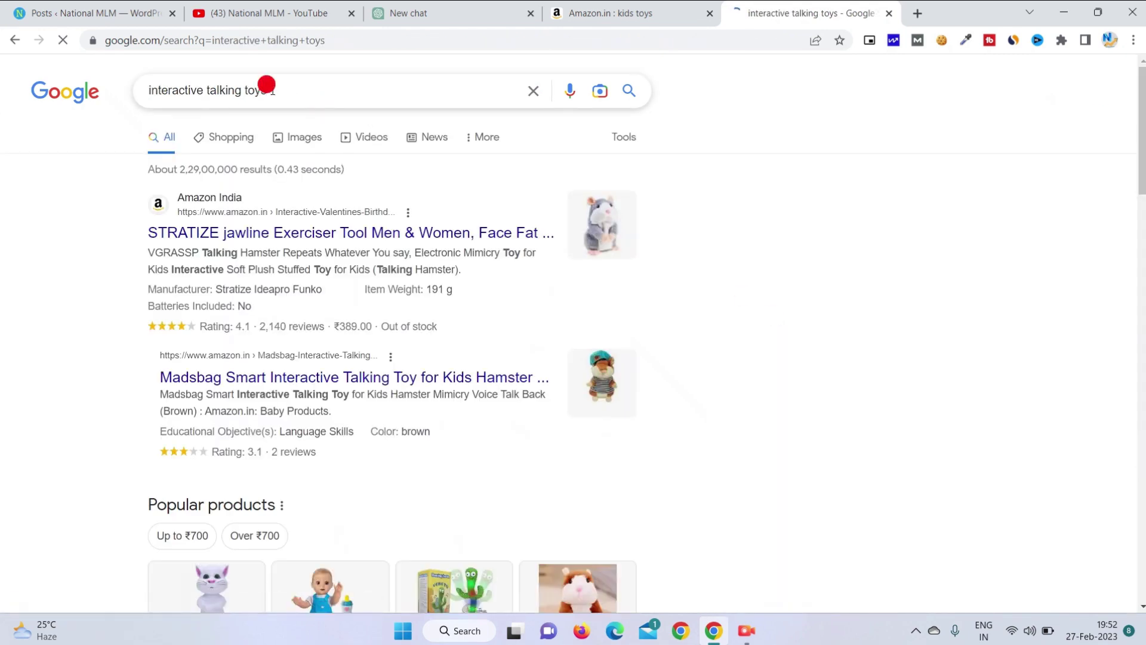
left_click_drag(263, 89, 325, 55)
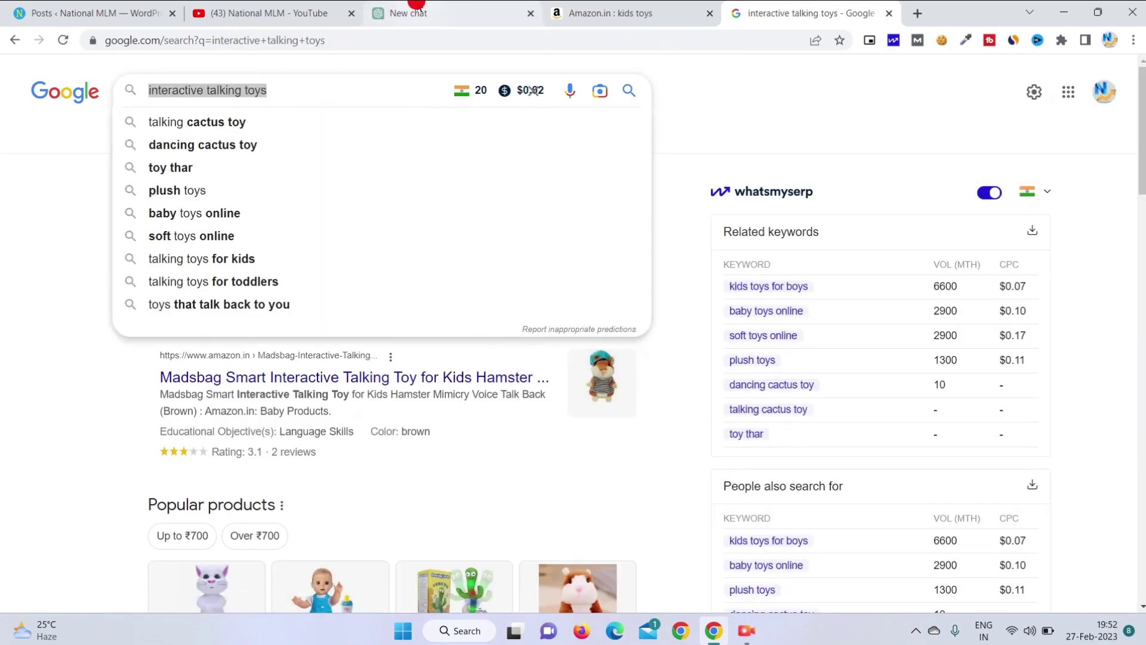
left_click(418, 13)
left_click(596, 12)
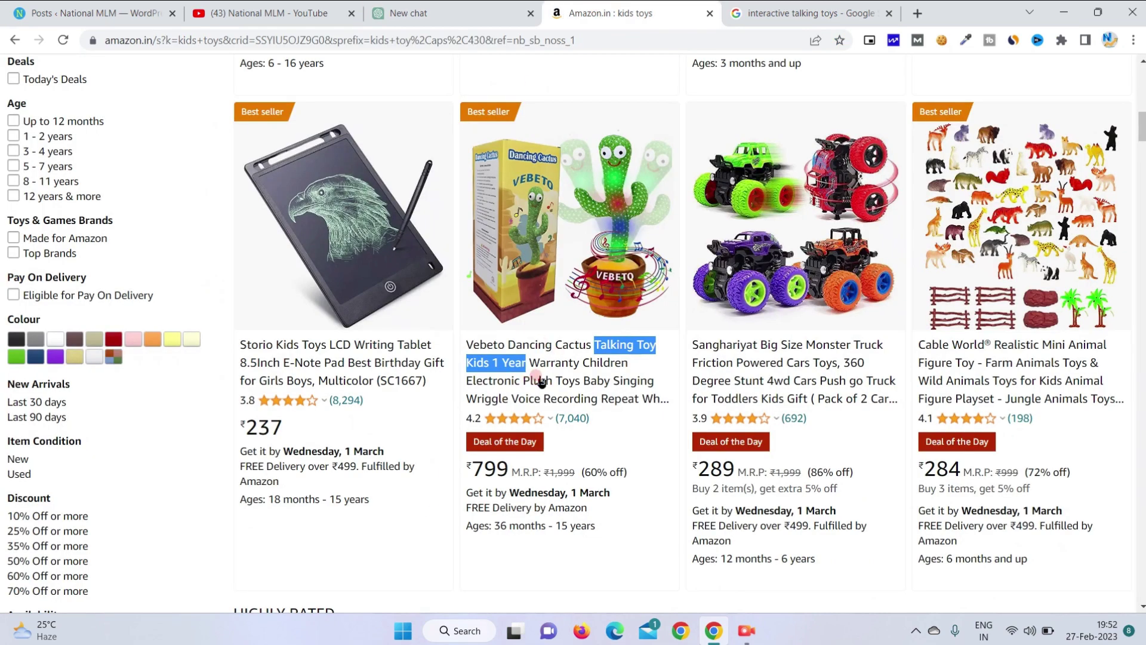
left_click(800, 13)
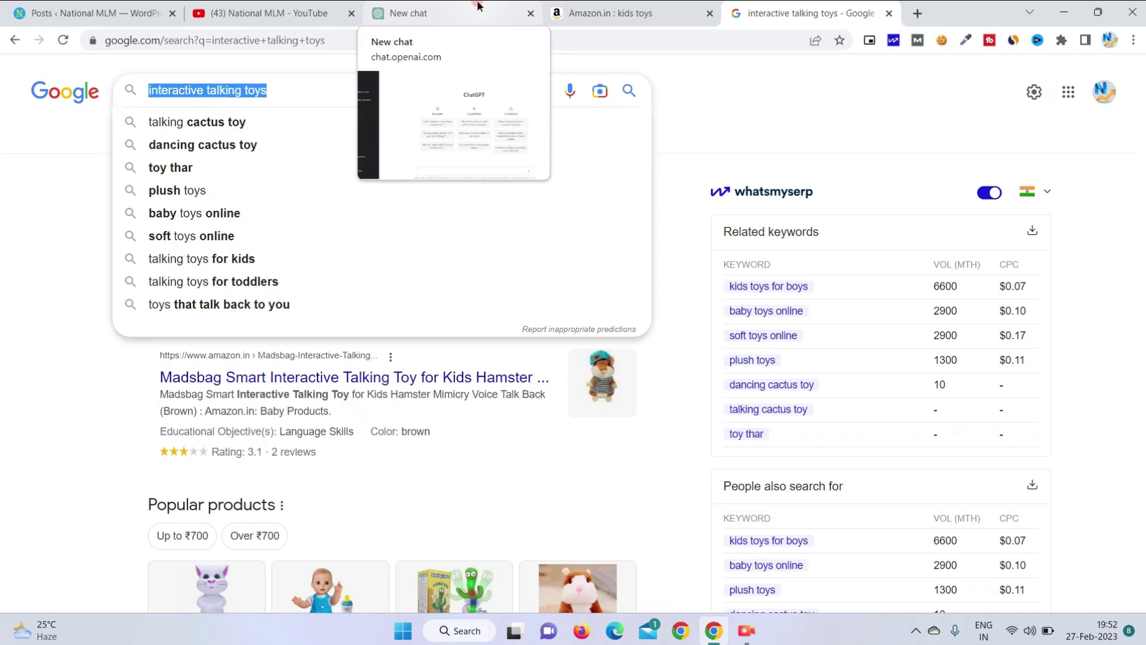
left_click(325, 5)
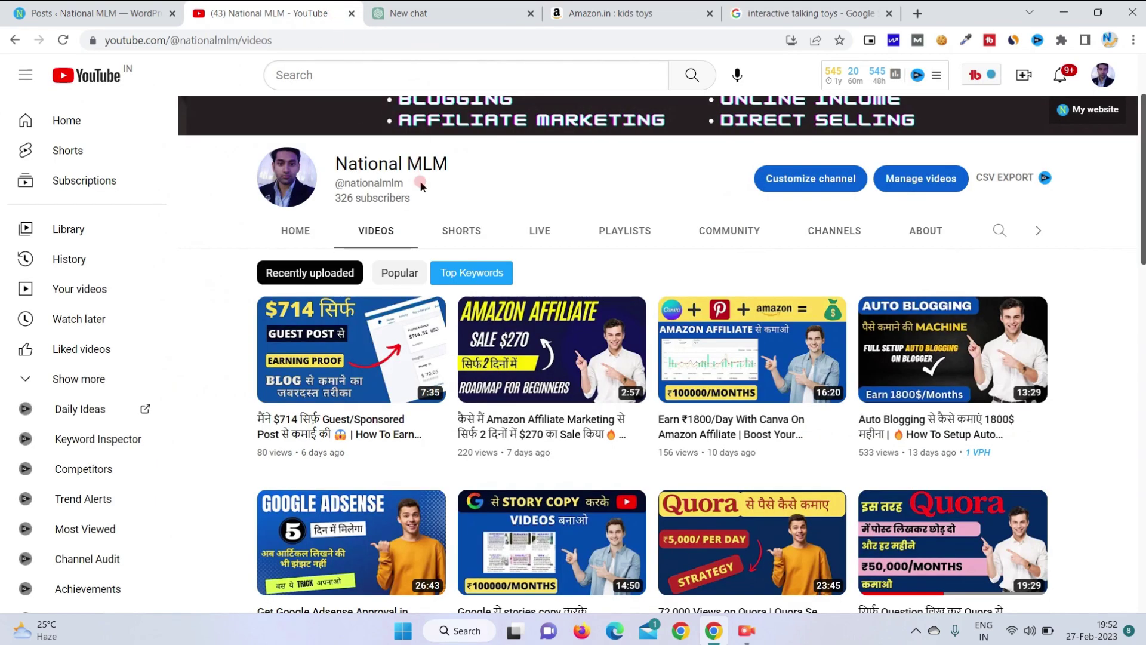
left_click(696, 6)
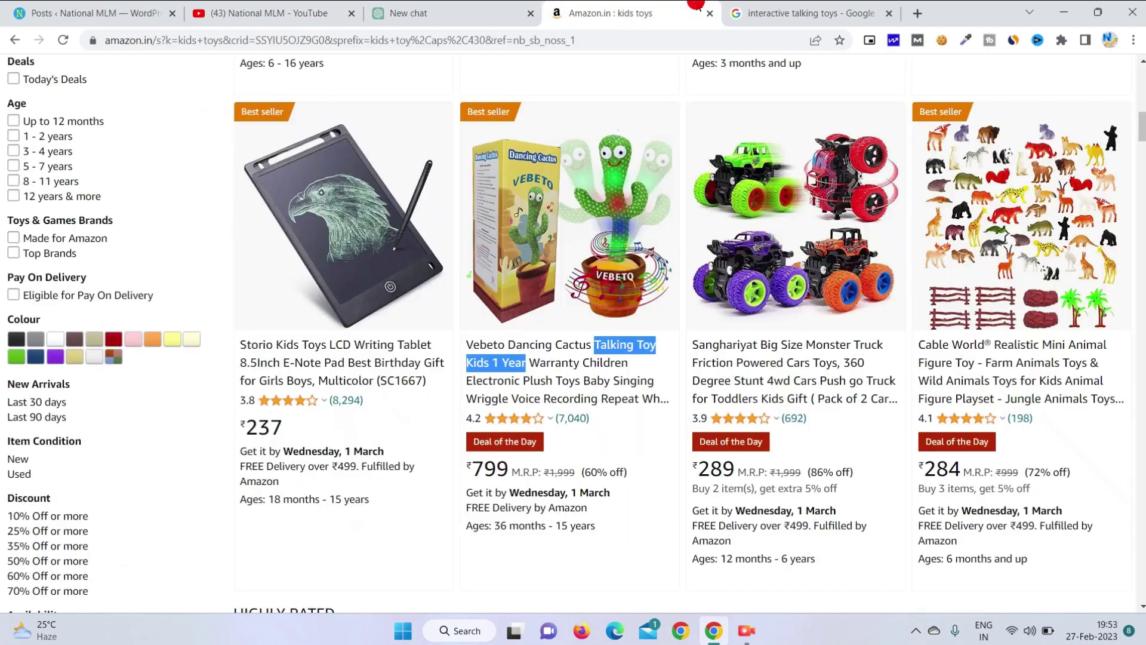
left_click(778, 7)
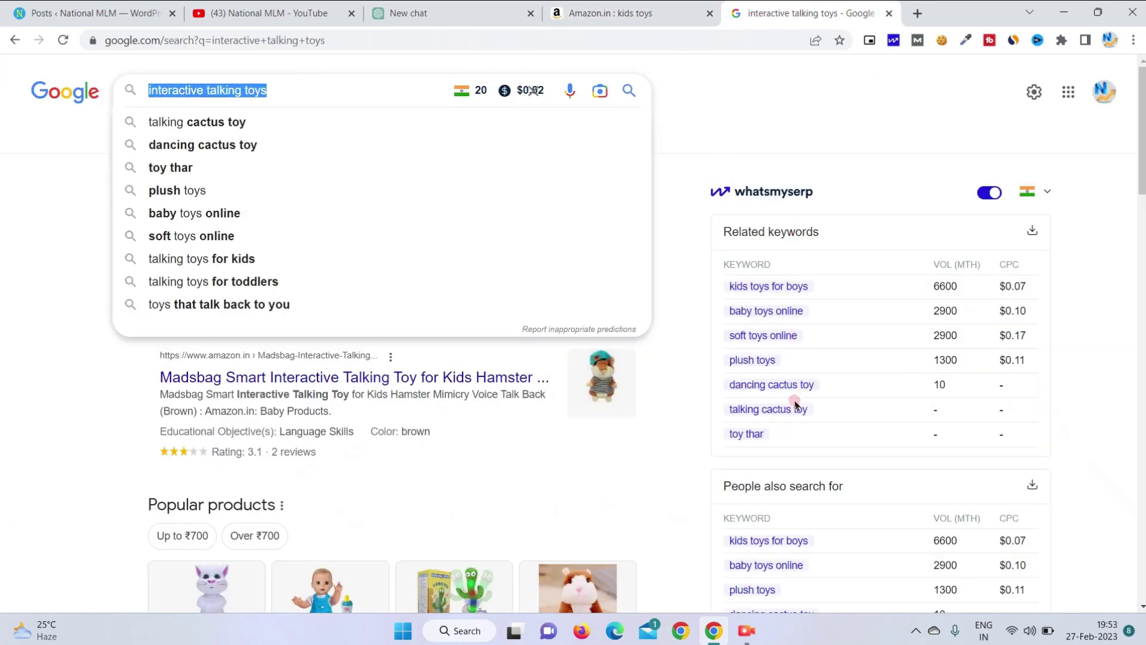
Create a blank document in Word and enter "Talking Toy Kids 1 Year" as the first keyword
key("super")
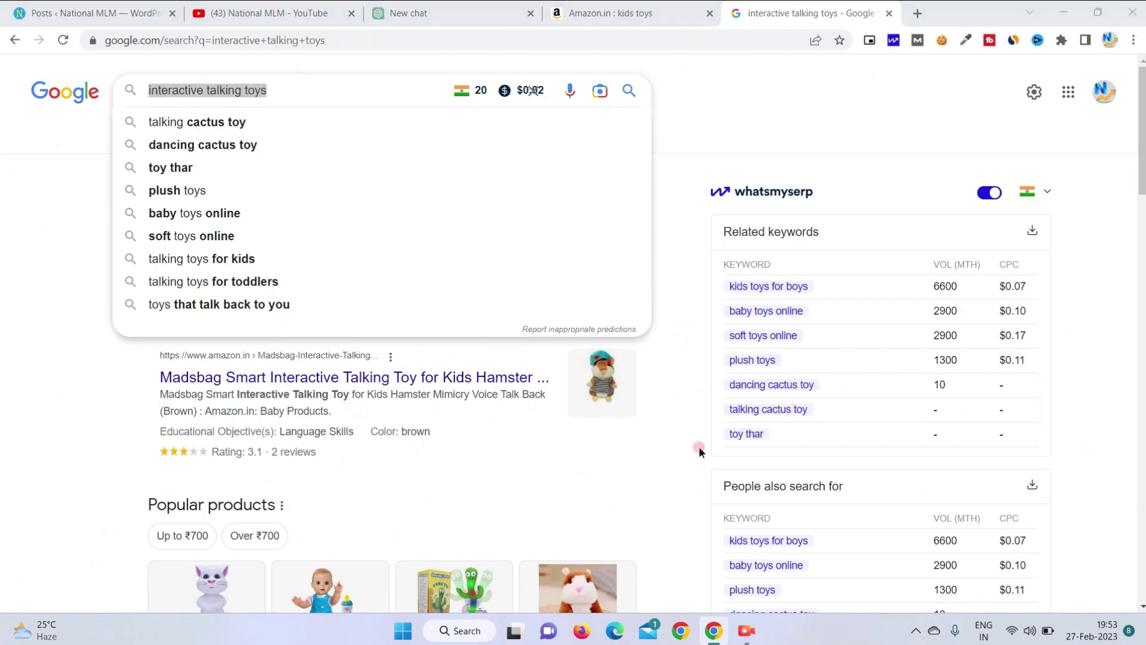
left_click(843, 118)
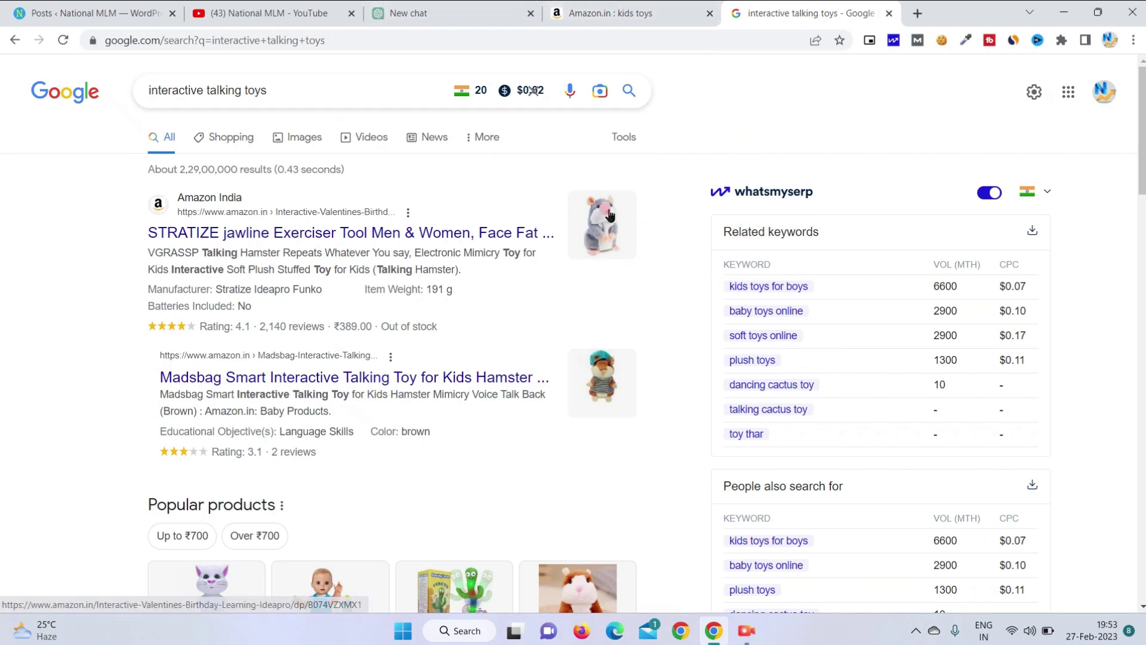
key("super")
left_click(466, 188)
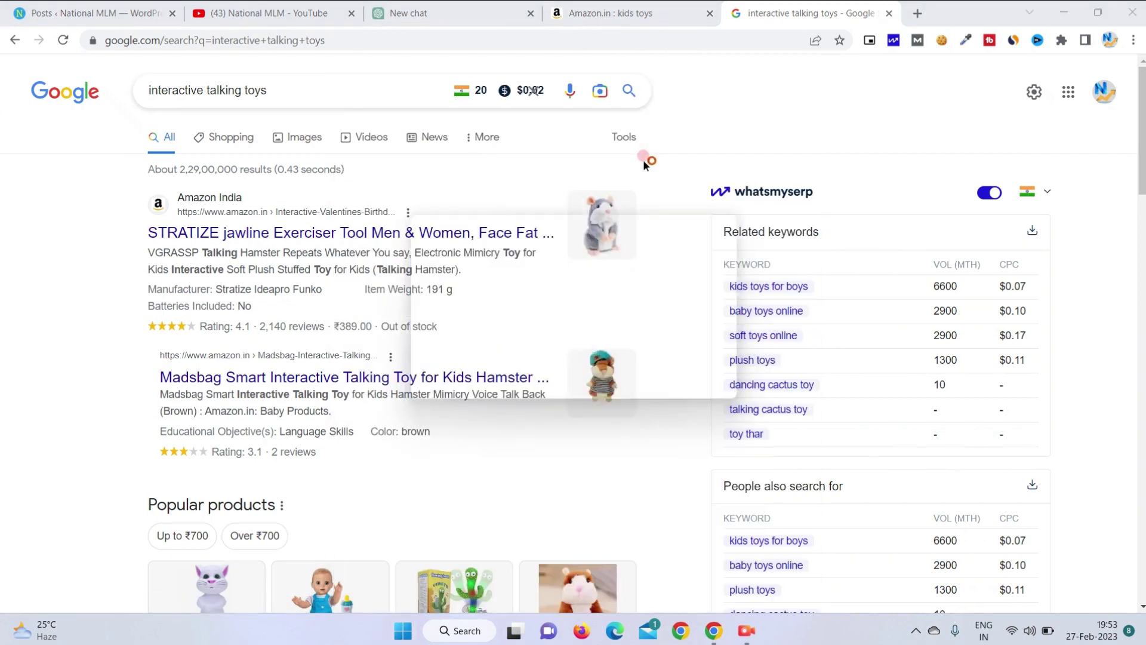
left_click(645, 9)
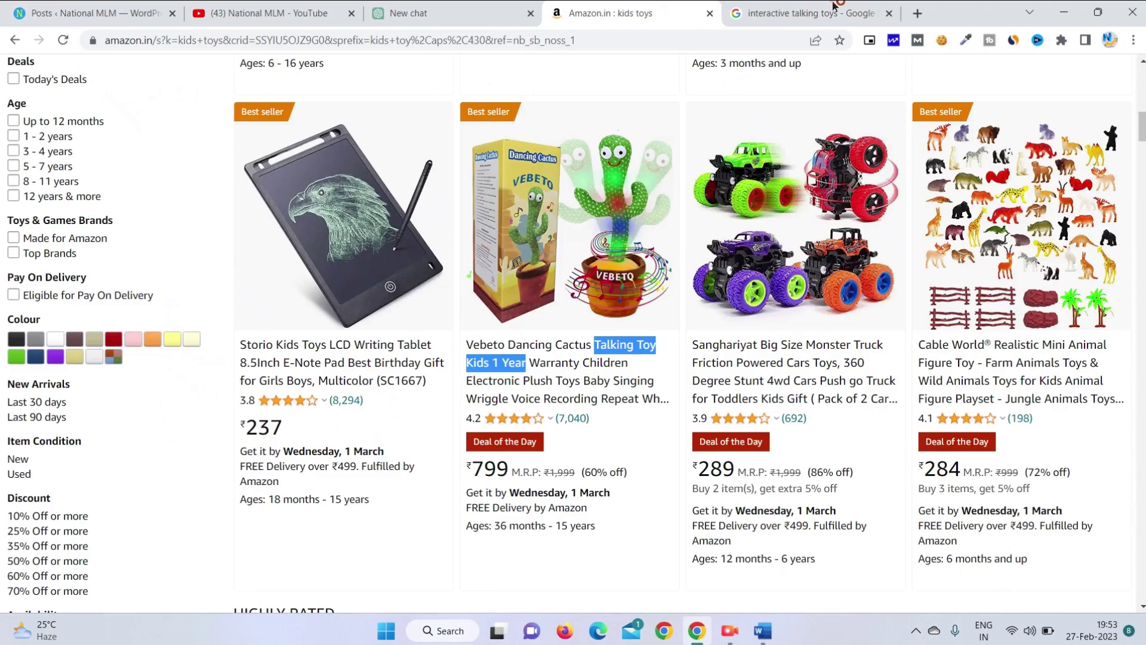
left_click(754, 12)
left_click(761, 632)
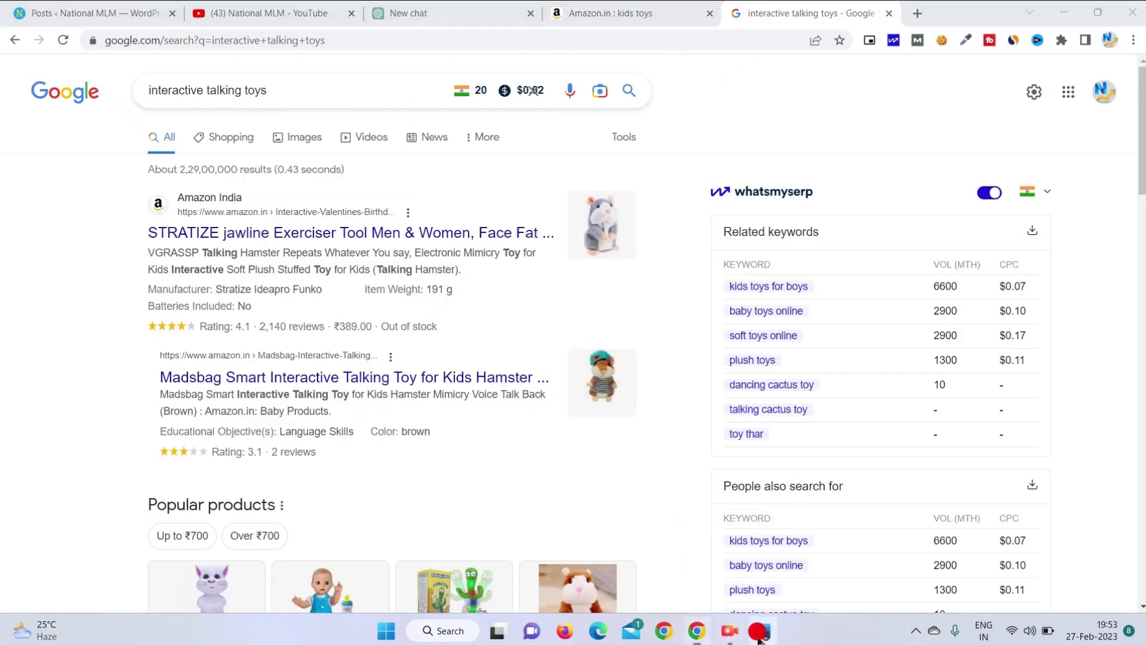
left_click(230, 192)
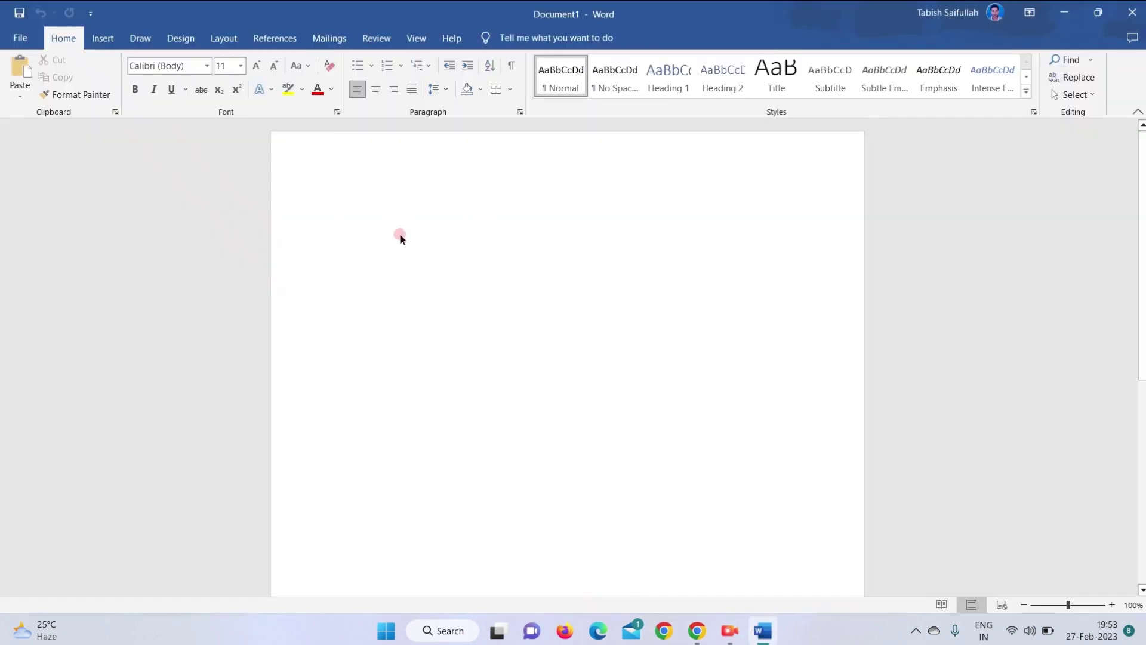
type("Talking Toy Kids 1 Year")
Copy "interactive talking toys" from the Google search and add it below the first keyword in the Word document
left_click(697, 631)
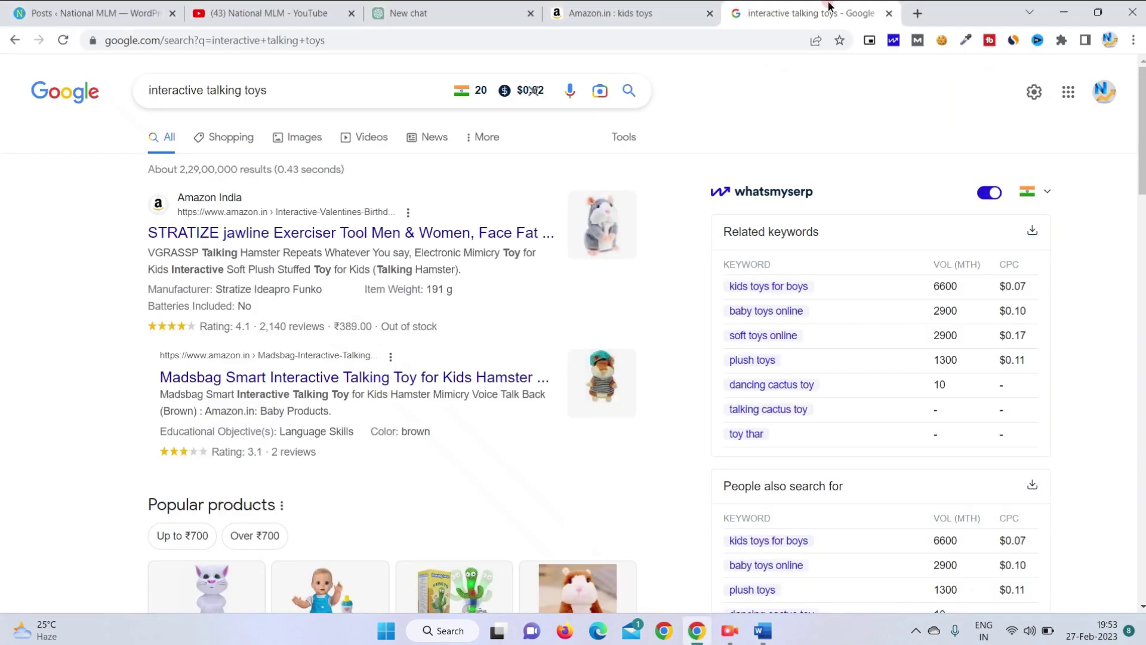
triple_click(375, 92)
left_click(763, 631)
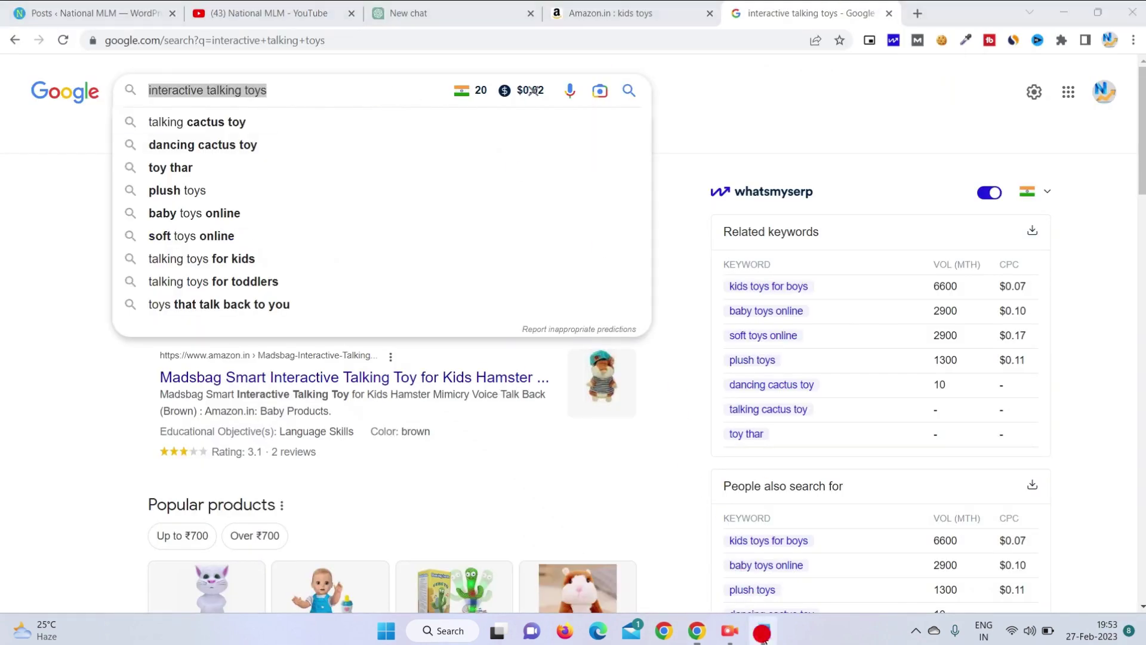
type("Interactive talking toys")
key("Return")
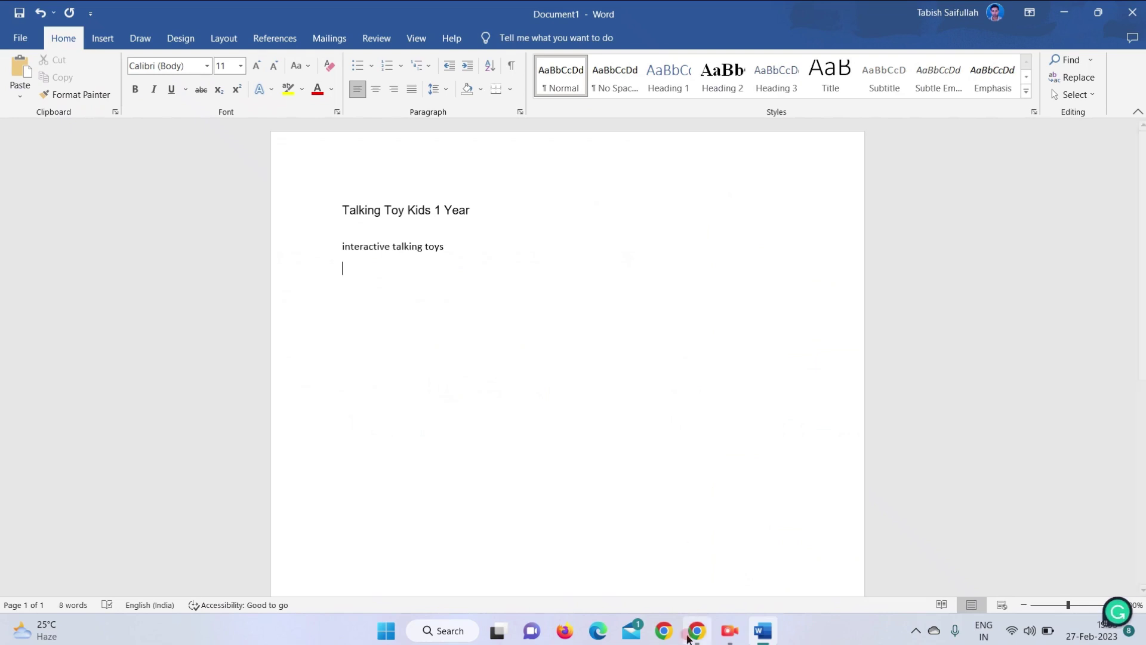
Copy the related keyword "dancing cactus toy" from the Google results page and add it as the third line of the Word list
left_click(697, 631)
left_click(807, 320)
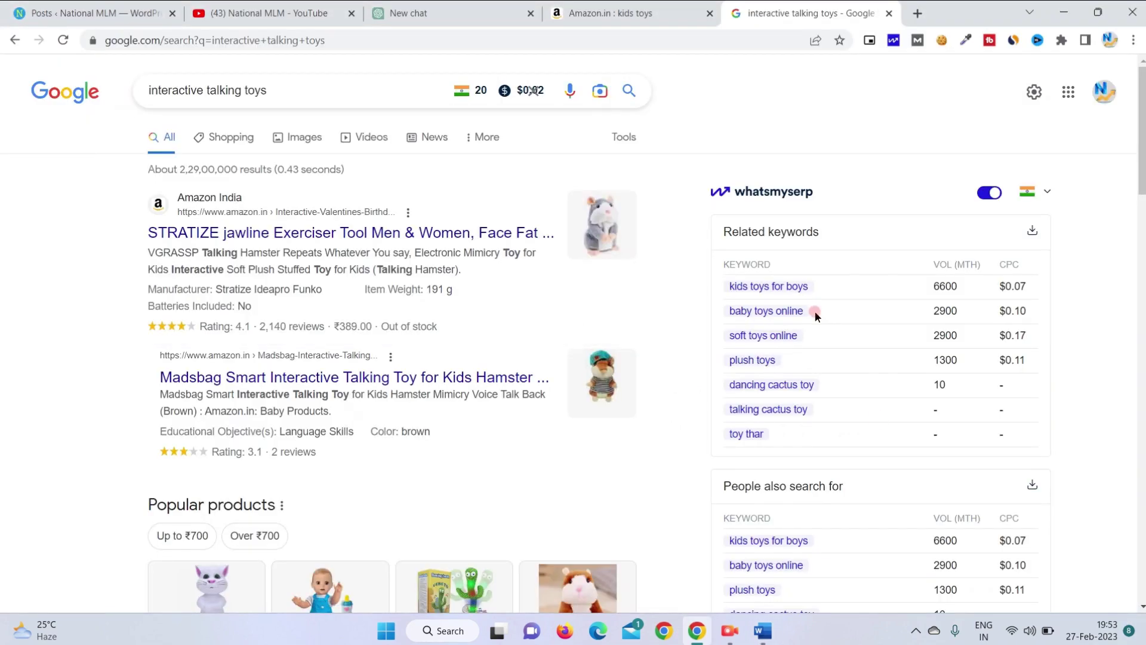
left_click_drag(811, 334, 791, 341)
left_click_drag(818, 381, 747, 397)
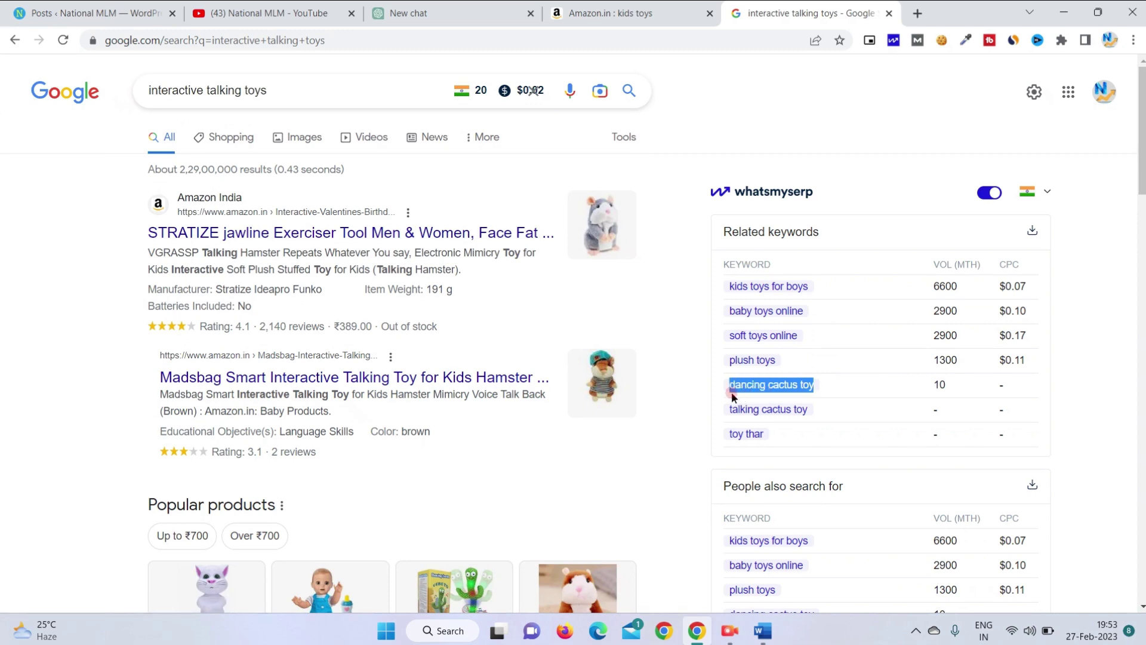
left_click(417, 35)
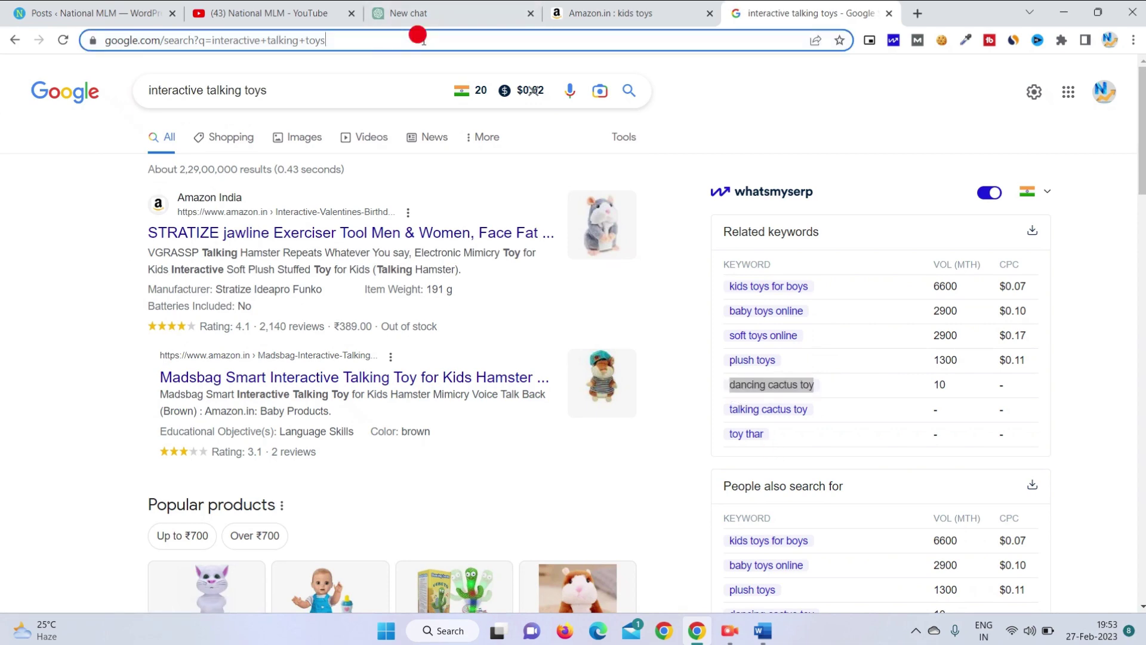
type("dancing cactus toy")
key("ctrl+a")
key("ctrl+x")
left_click(763, 630)
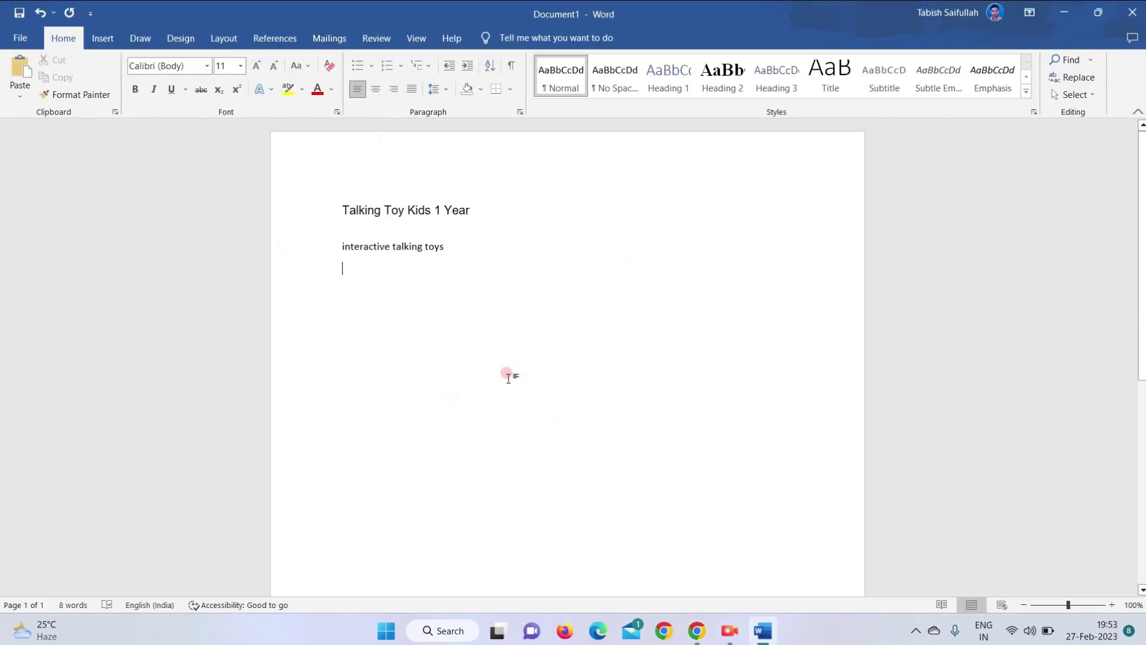
key("ctrl+v")
Copy "Electronic Plush Toys" from the Vebeto Dancing Cactus title on Amazon.in and search Google for it
left_click(705, 633)
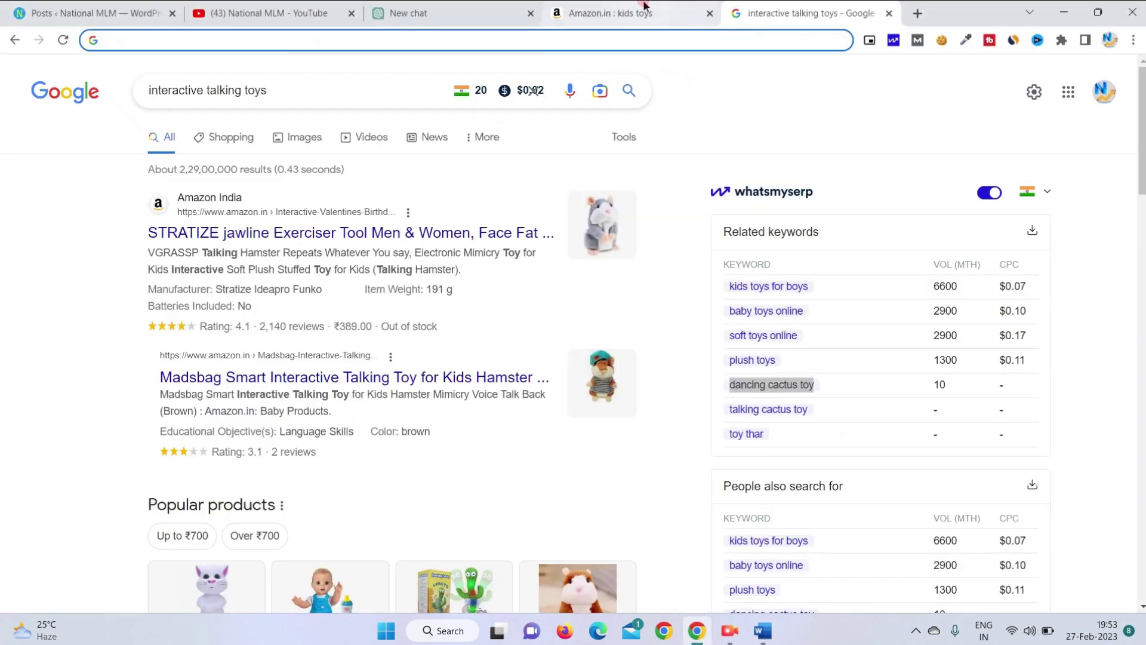
left_click(597, 13)
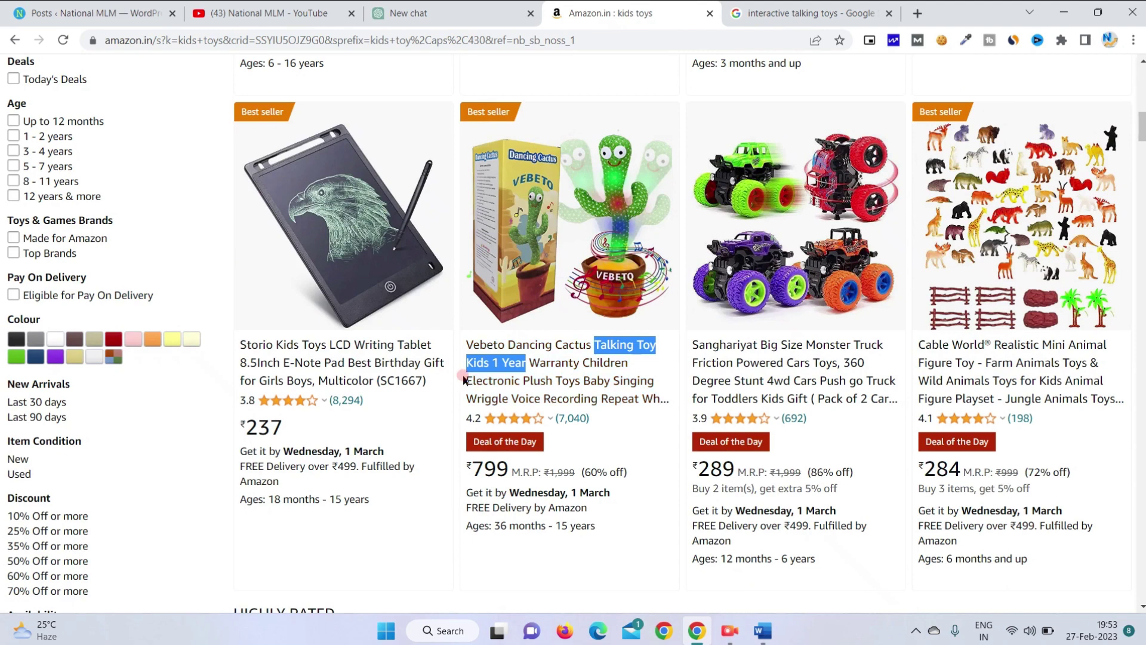
left_click_drag(466, 380, 580, 380)
left_click(857, 5)
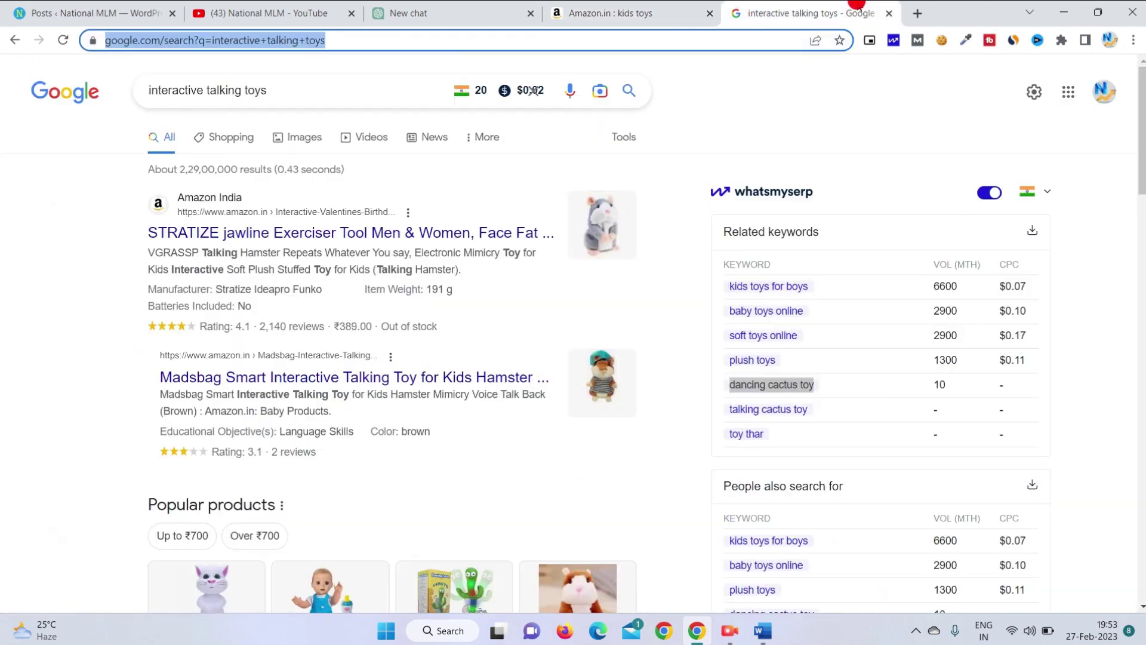
key("ctrl+v")
key("Return")
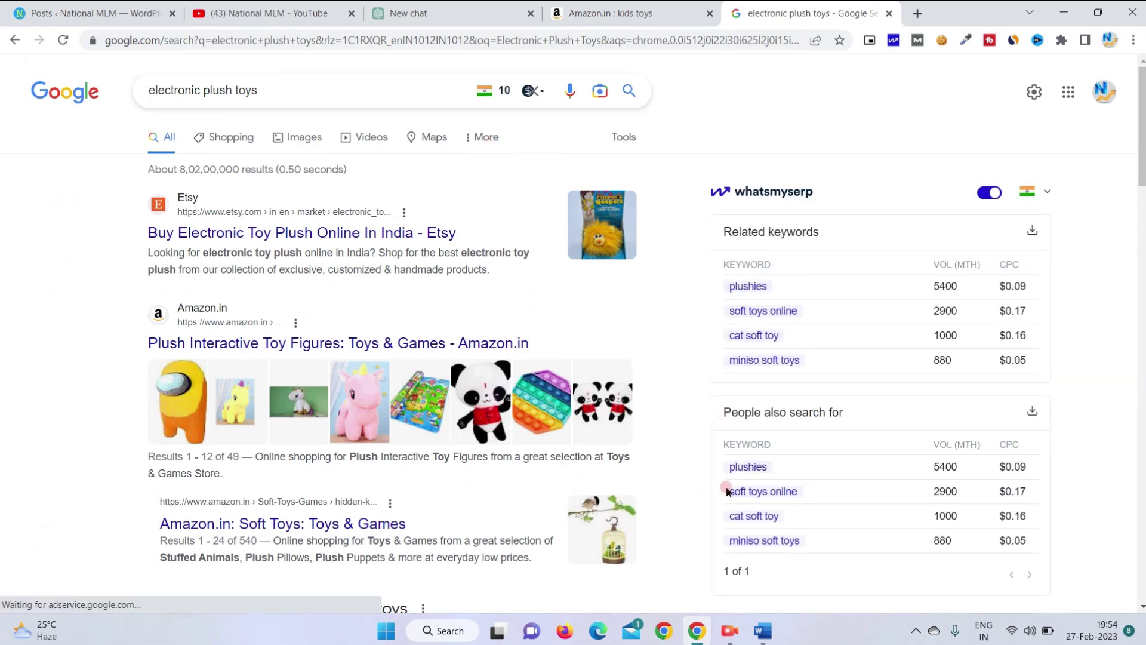
Add "Electronic Plush Toys" below "dancing cactus toy" in the Word document and return to its Google results
left_click(762, 629)
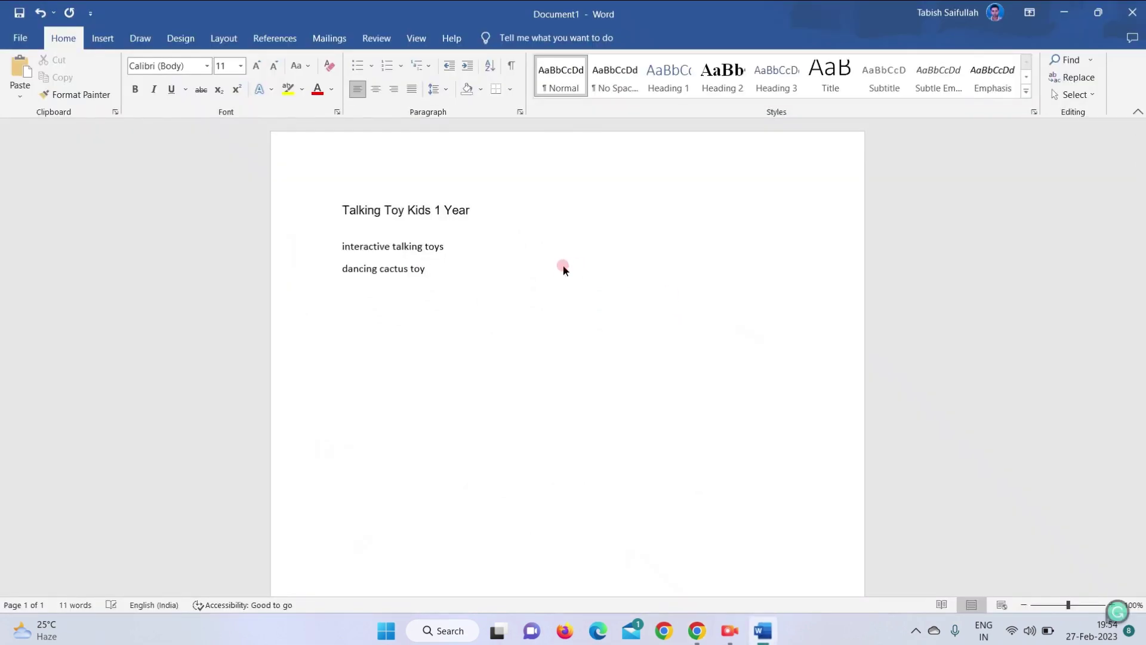
key("ctrl+v")
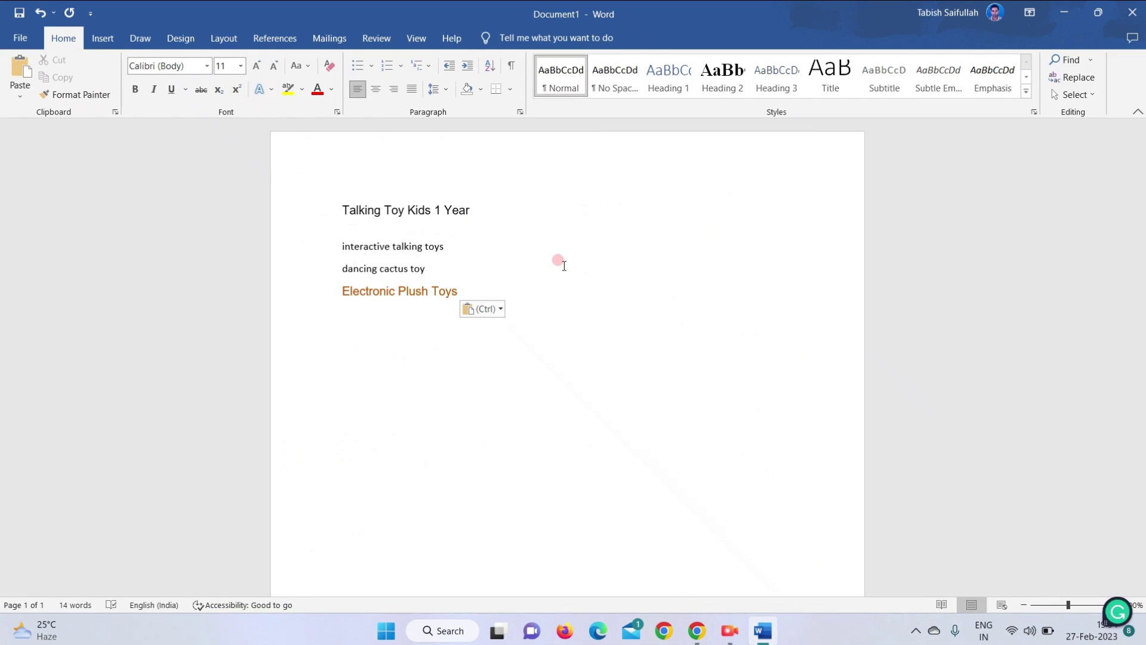
left_click(698, 630)
left_click(678, 7)
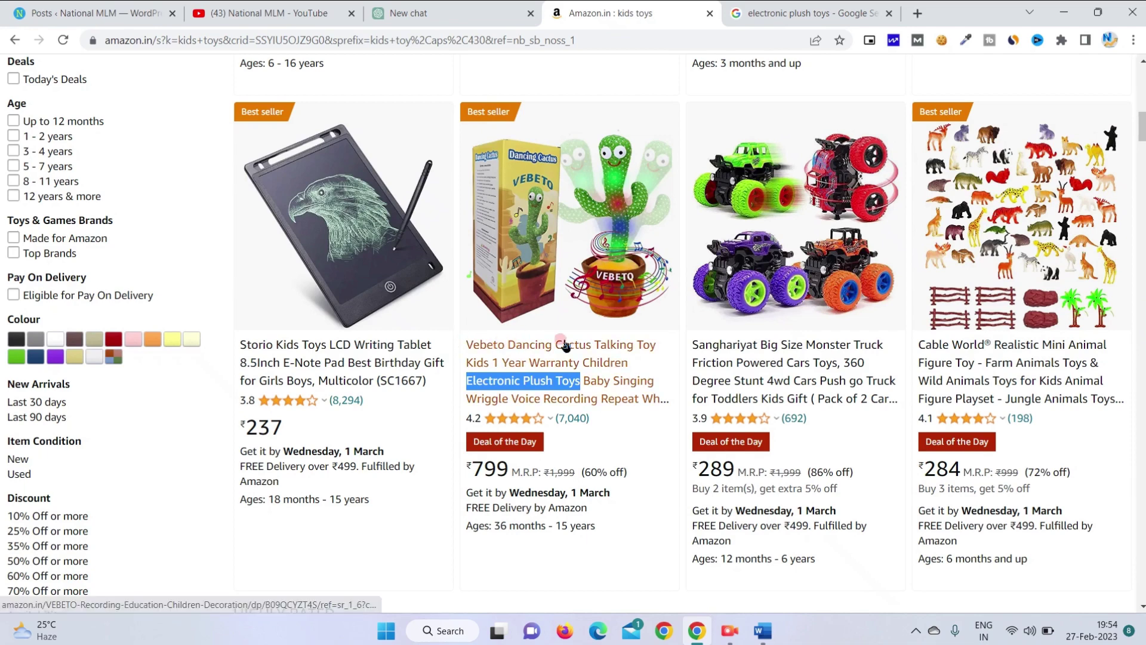
left_click(794, 7)
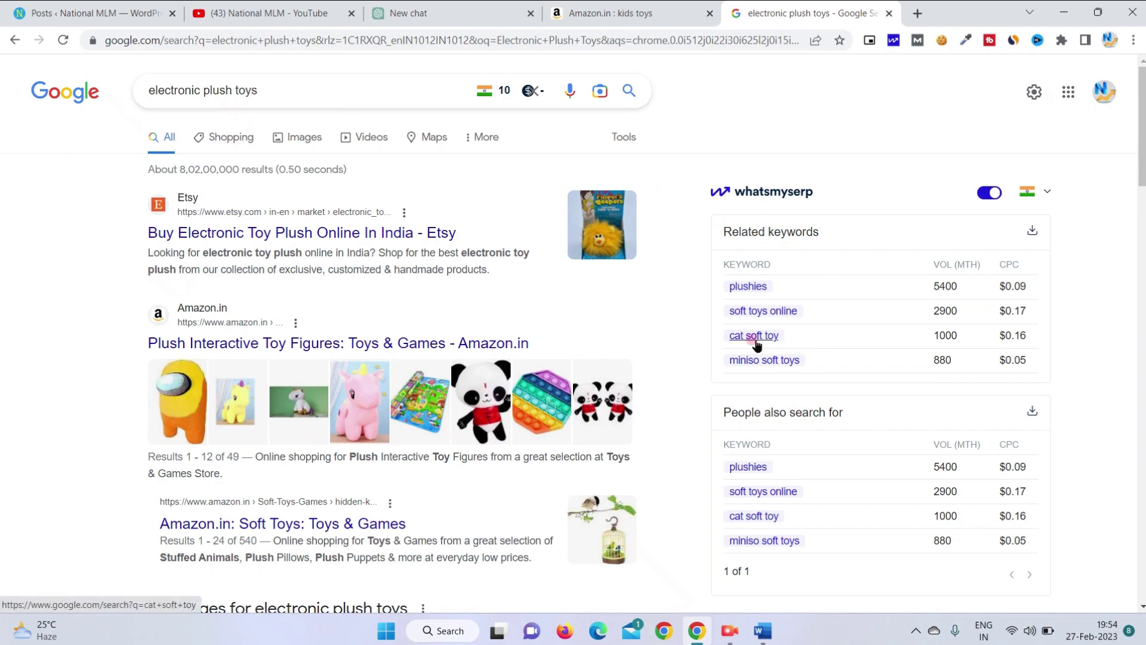
Select the keyword "Talking Toy Kids 1 Year" in the Word document and switch to the ChatGPT tab
left_click(764, 637)
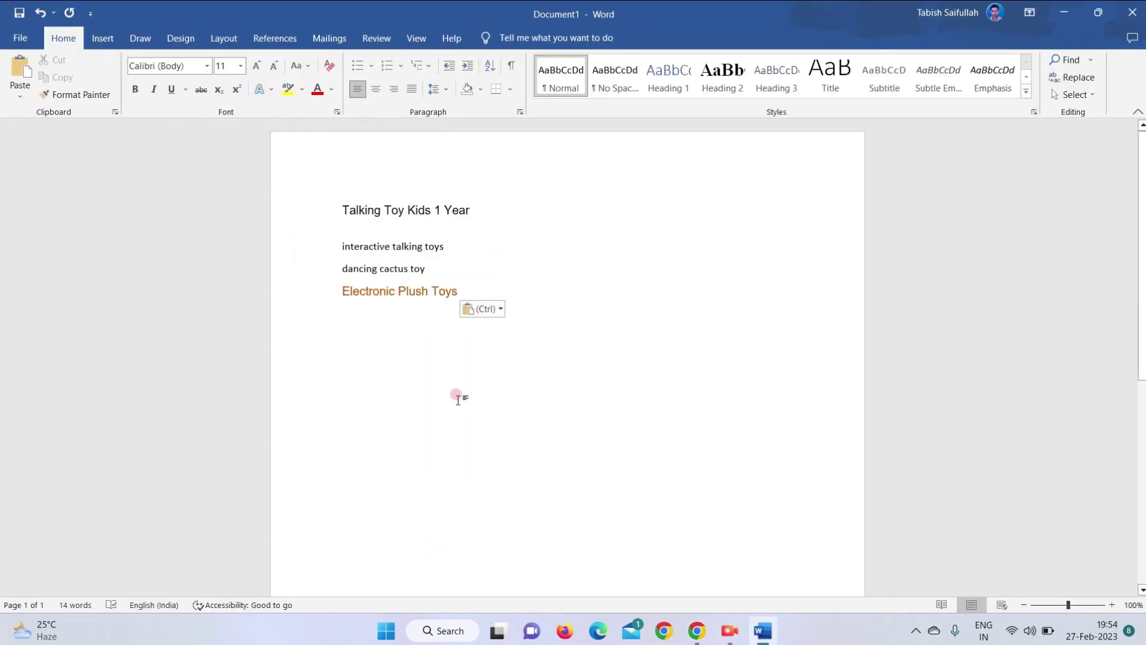
left_click(457, 399)
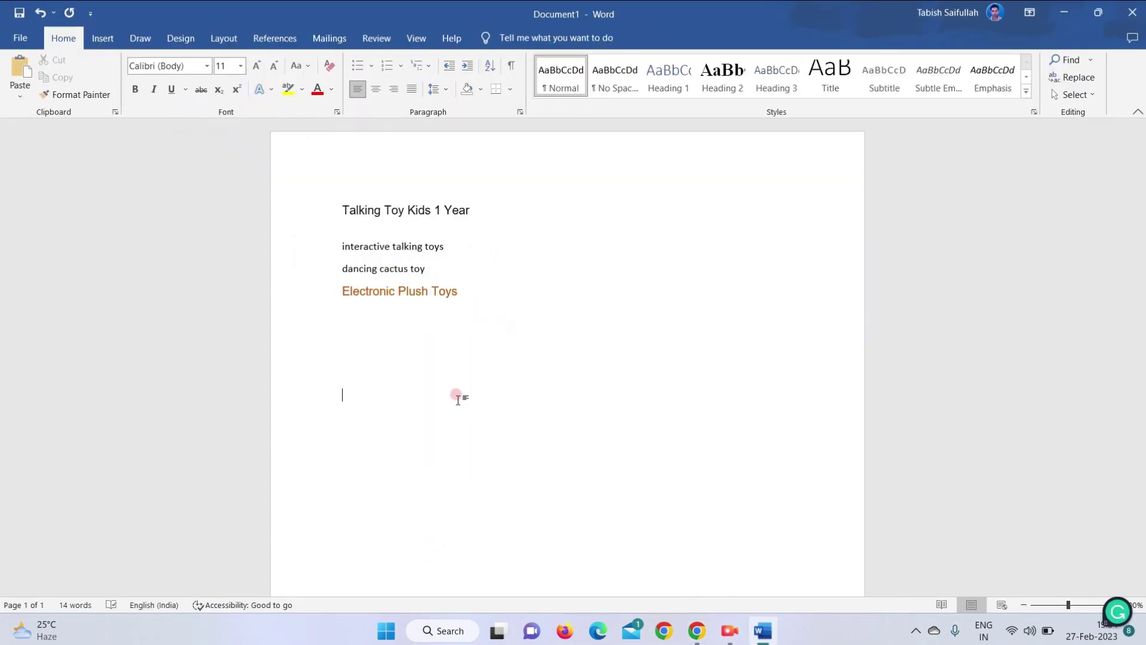
left_click_drag(476, 211, 350, 214)
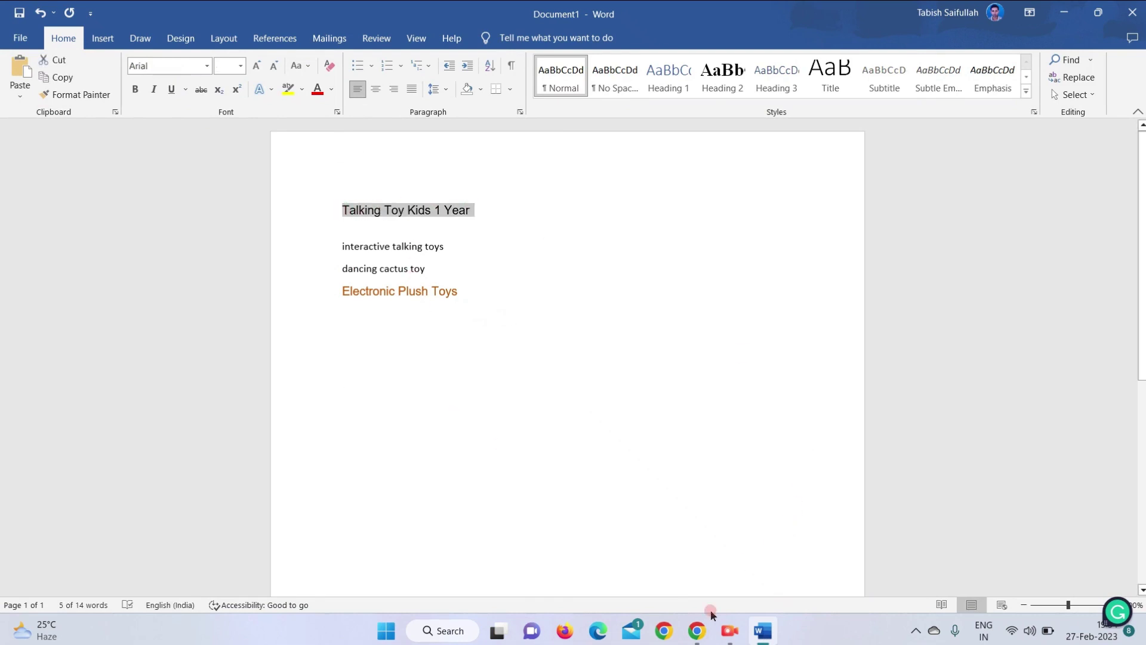
left_click(696, 631)
left_click(520, 6)
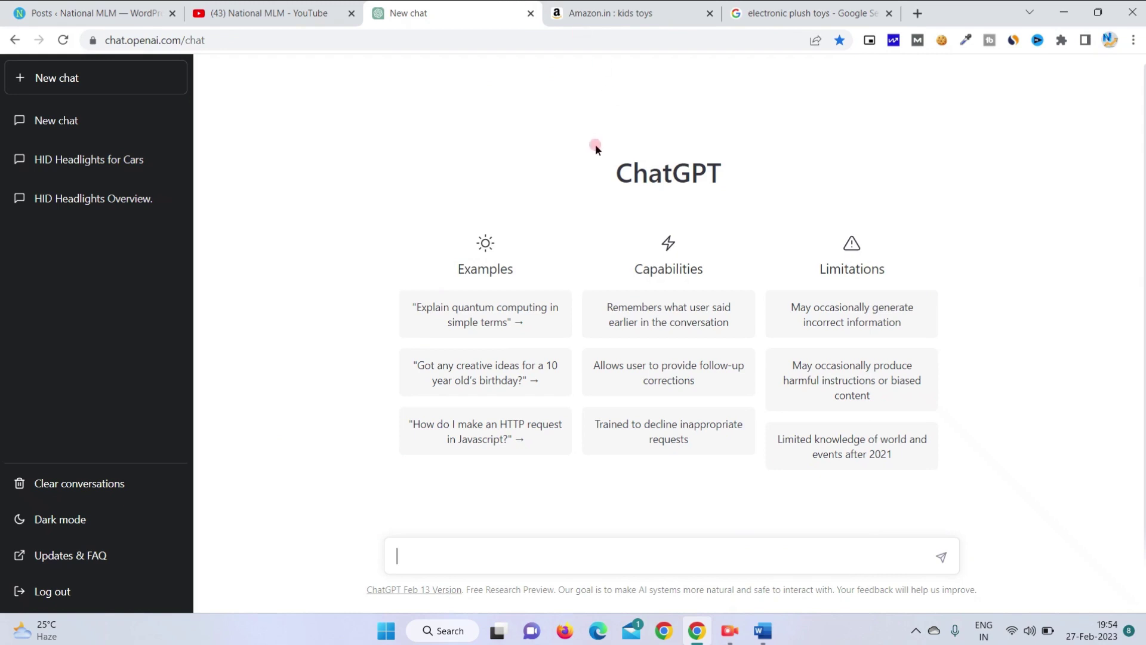
Ask ChatGPT "Which are the best Talking Toy Kids 1 Year on amazon"
type("Whic i")
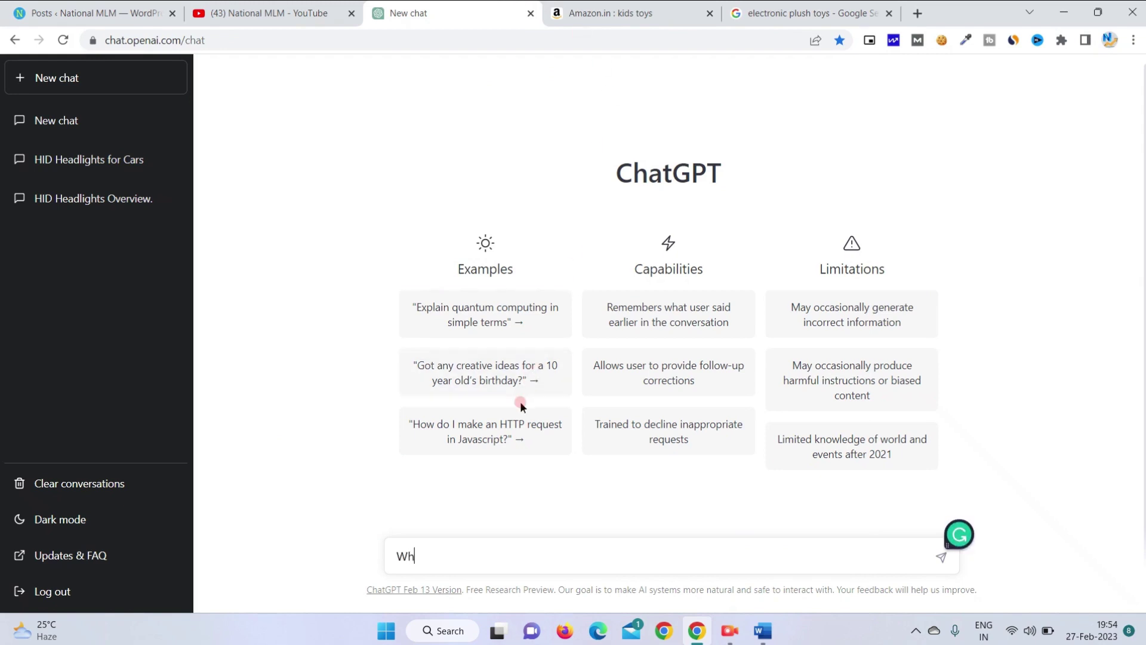
key("BackSpace")
key("BackSpace")
type("h are the best Talking Toy Kids 1 Year")
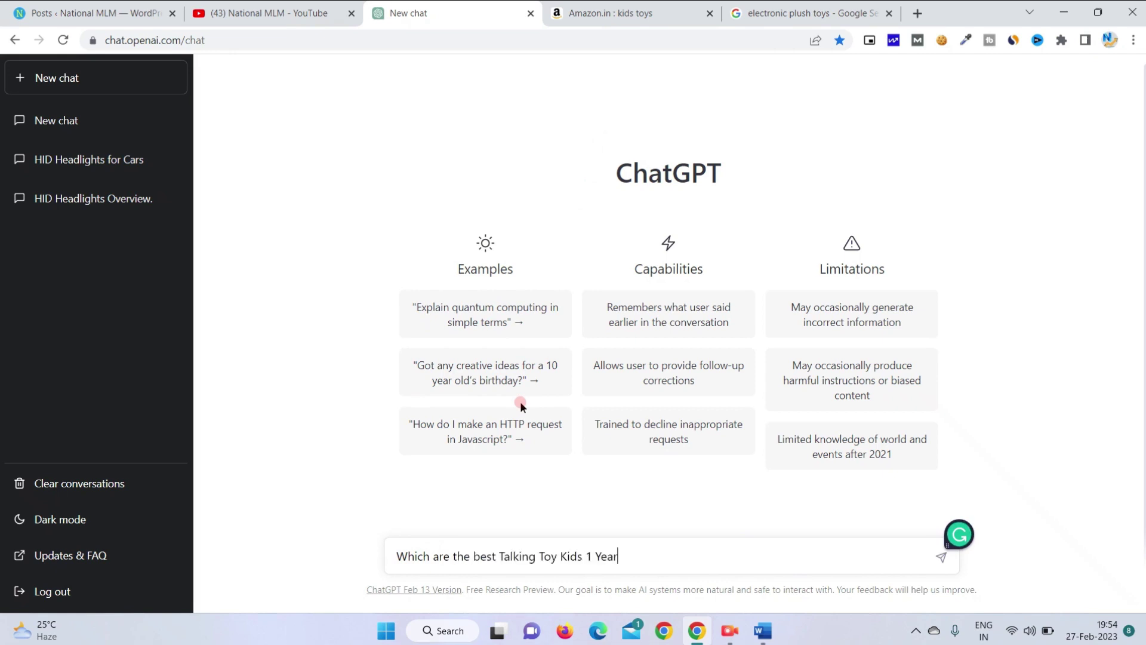
type(" on amazon")
key("Return")
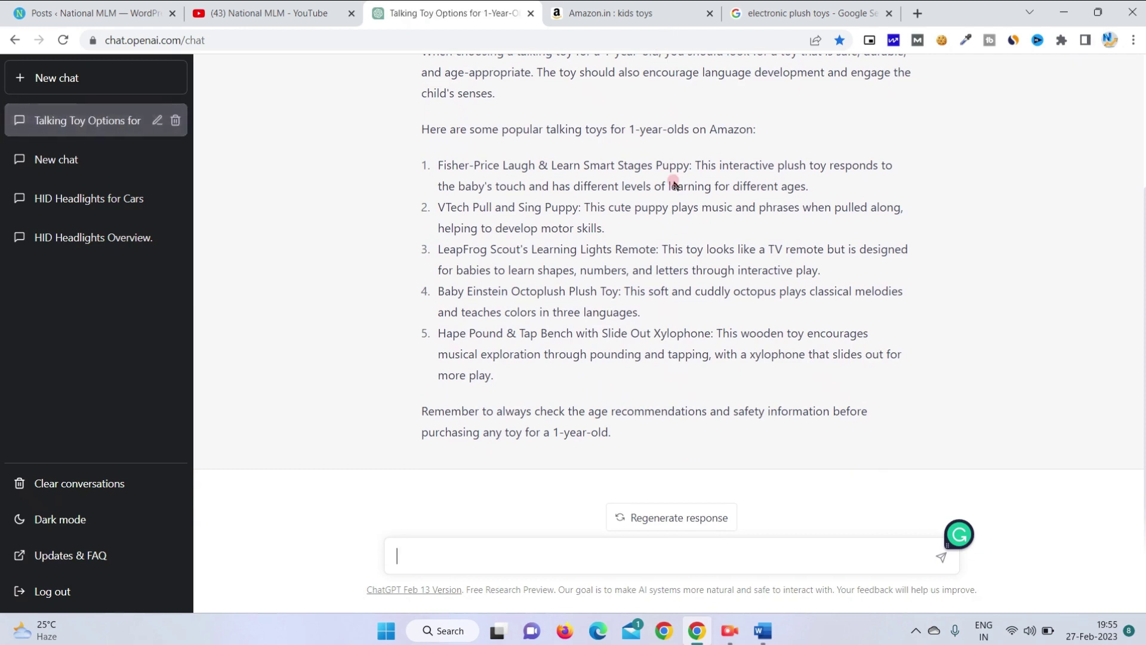
Extend the first keyword in the Word document into the title "Top 5 Talking Toy Kids 1 Year That keep your kids haapy"
left_click(763, 631)
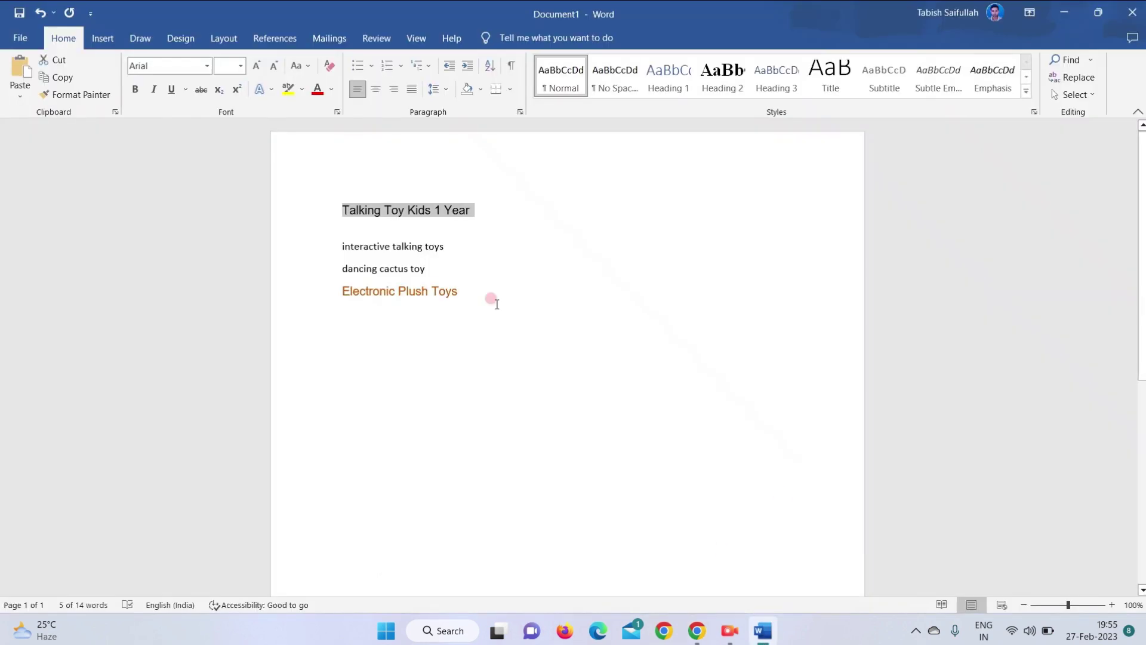
left_click(345, 215)
type("Top ")
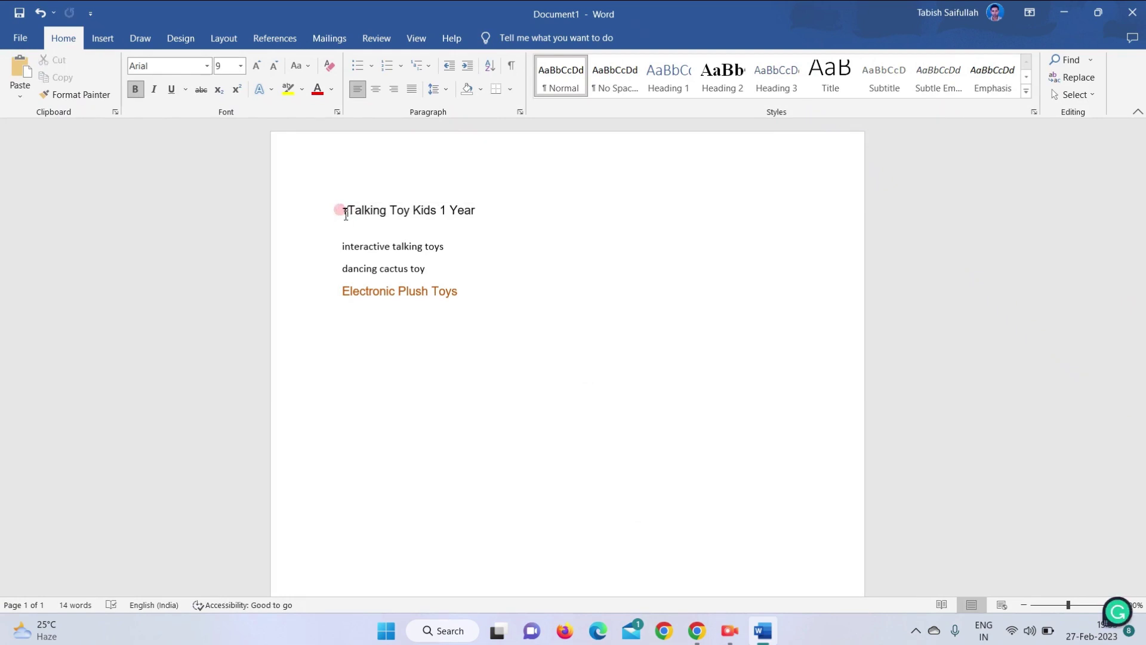
type("5")
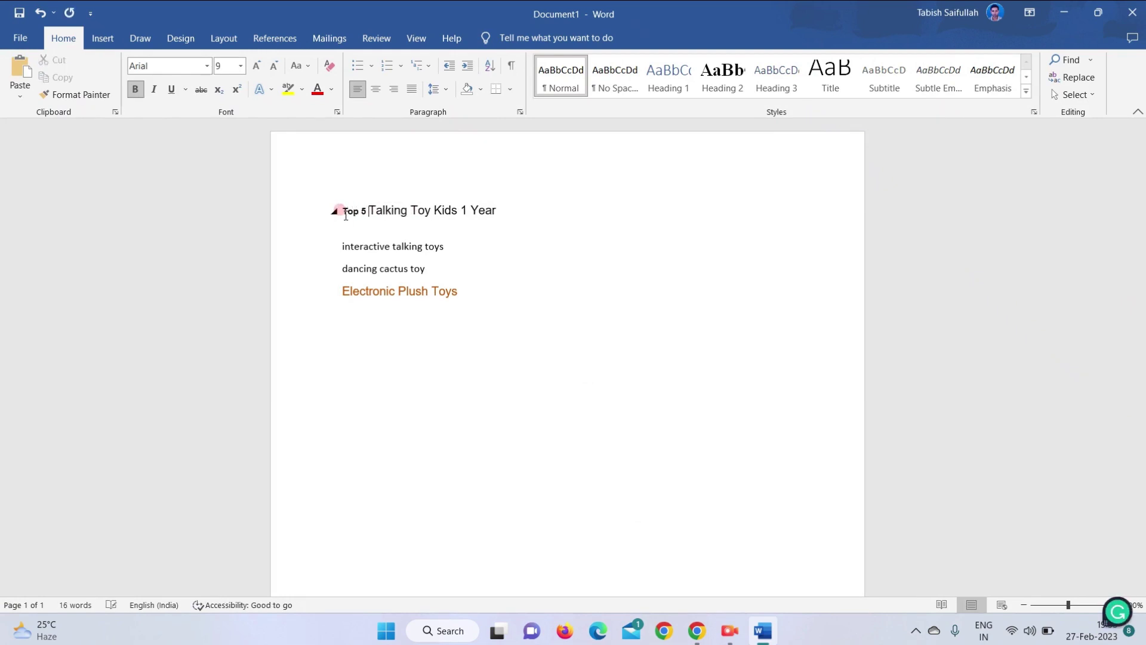
left_click(499, 211)
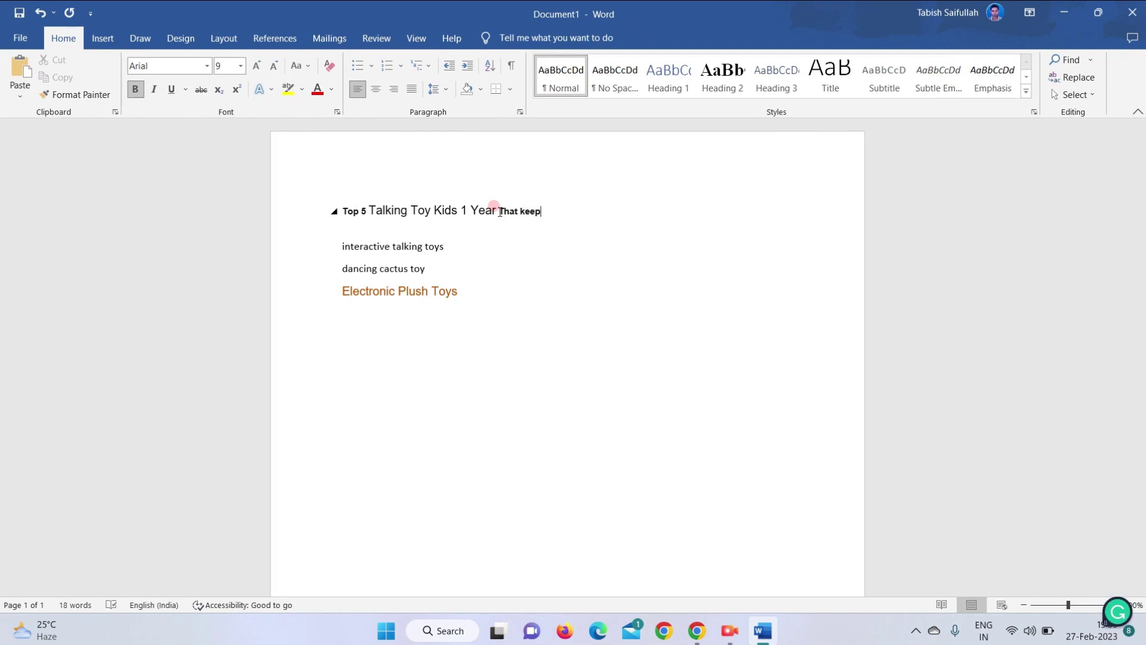
type("s haapy")
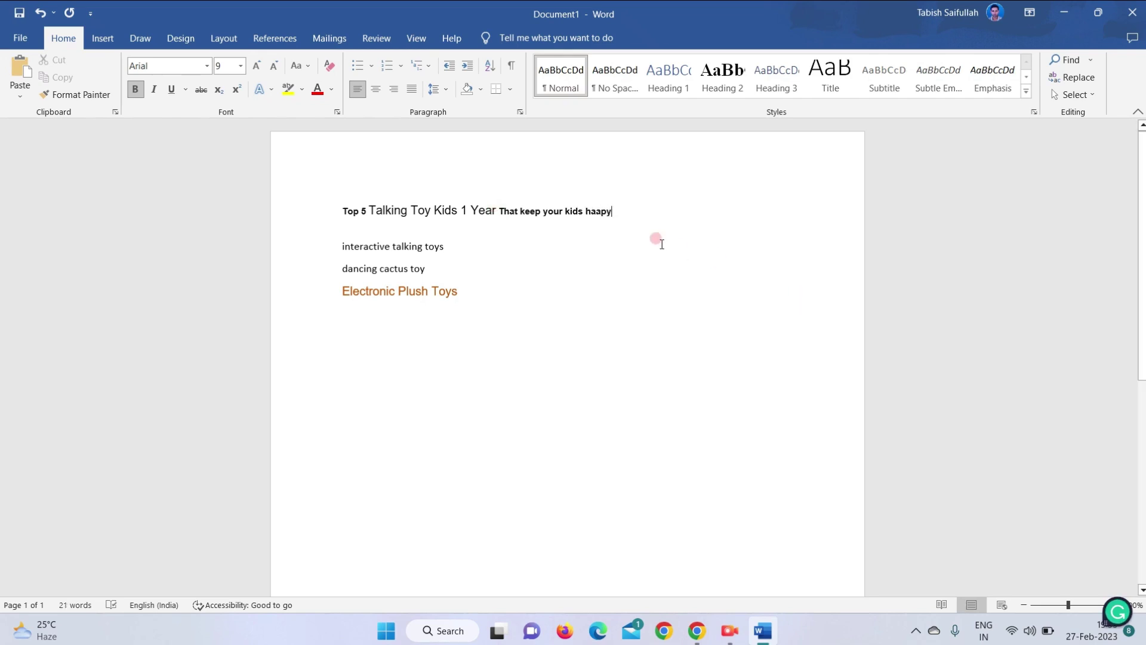
Set the font size of the whole title line to 14
left_click_drag(621, 211, 337, 209)
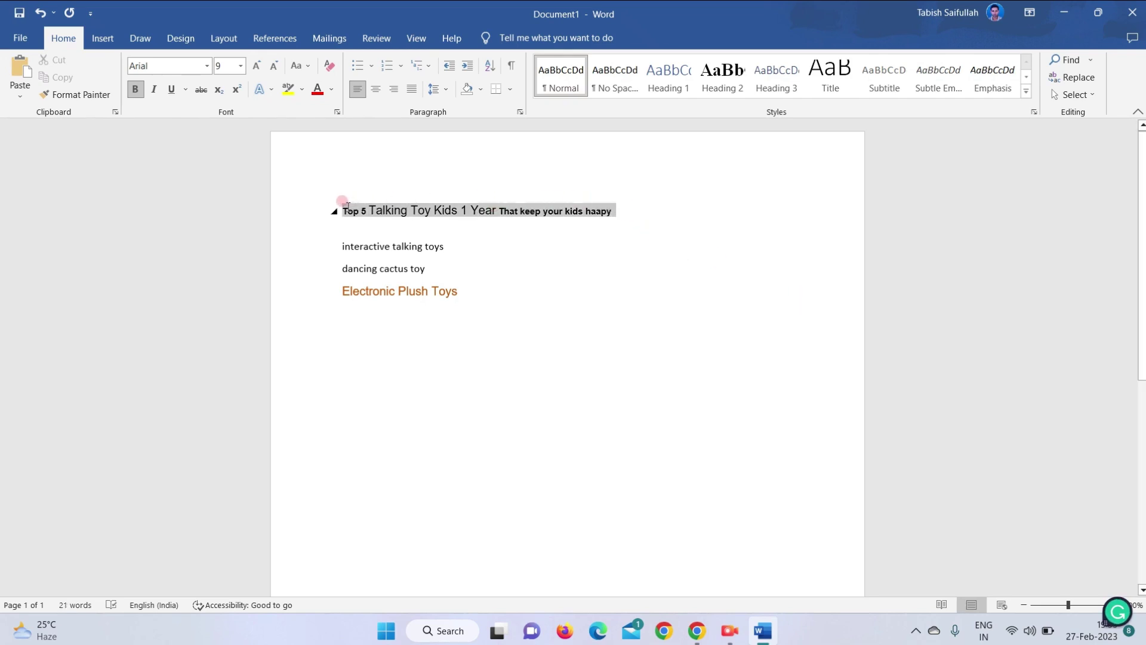
left_click(230, 67)
type("14")
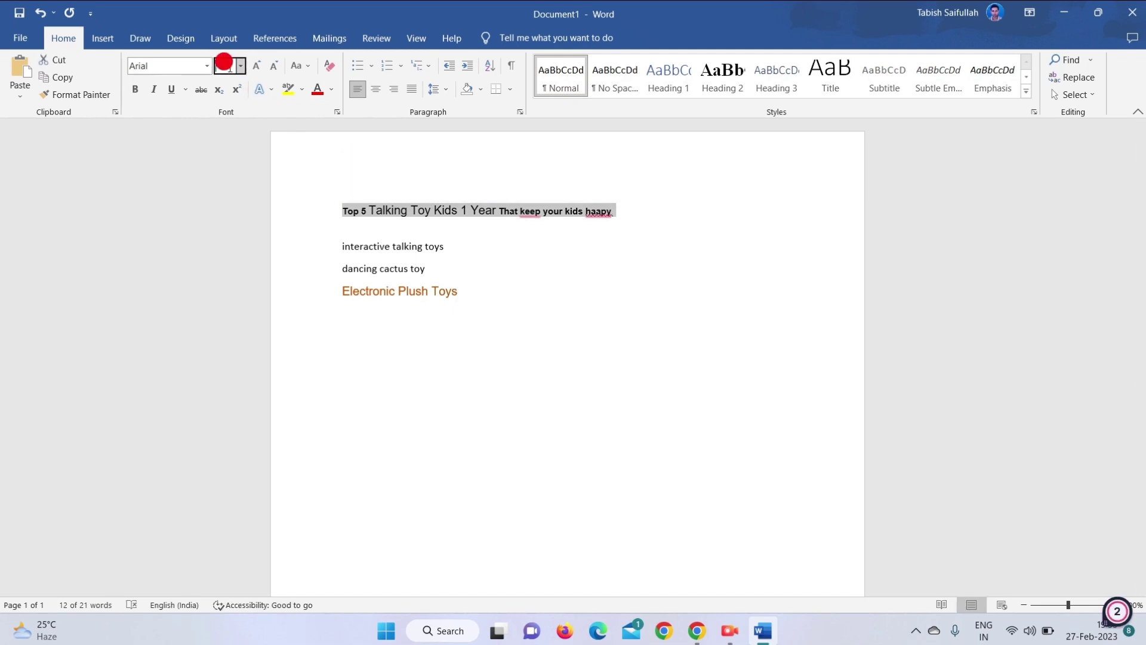
key("Return")
left_click(594, 274)
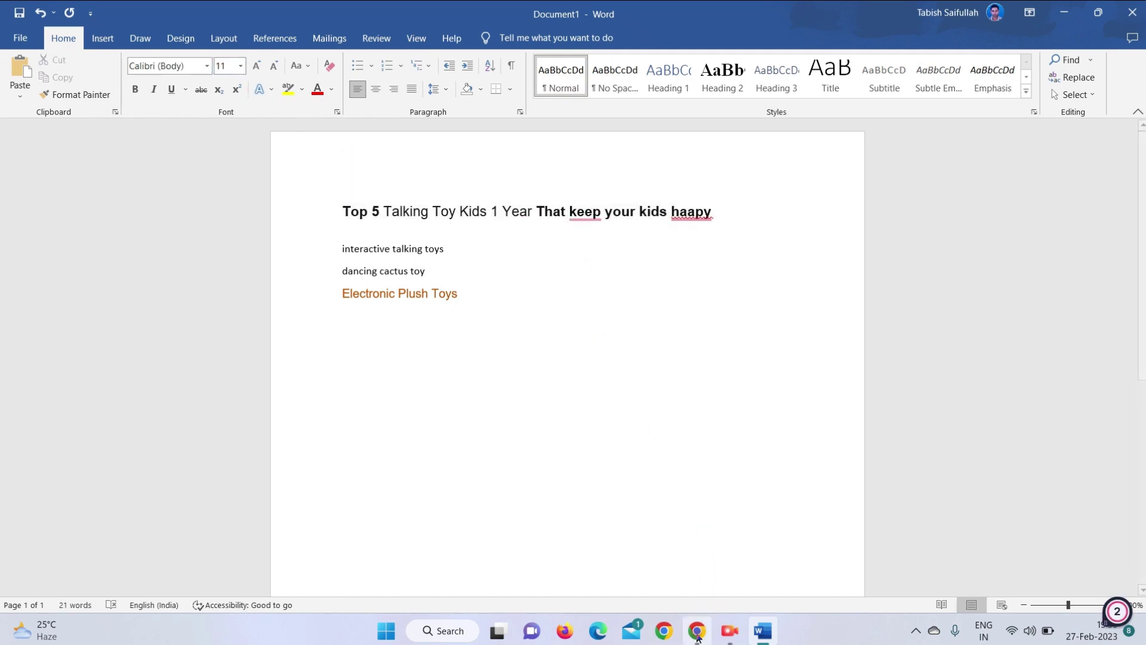
Switch to ChatGPT, review the question and the talking toys suggested in its answer, and begin a follow-up prompt with "wr"
left_click(697, 630)
scroll(552, 185, "up", 3)
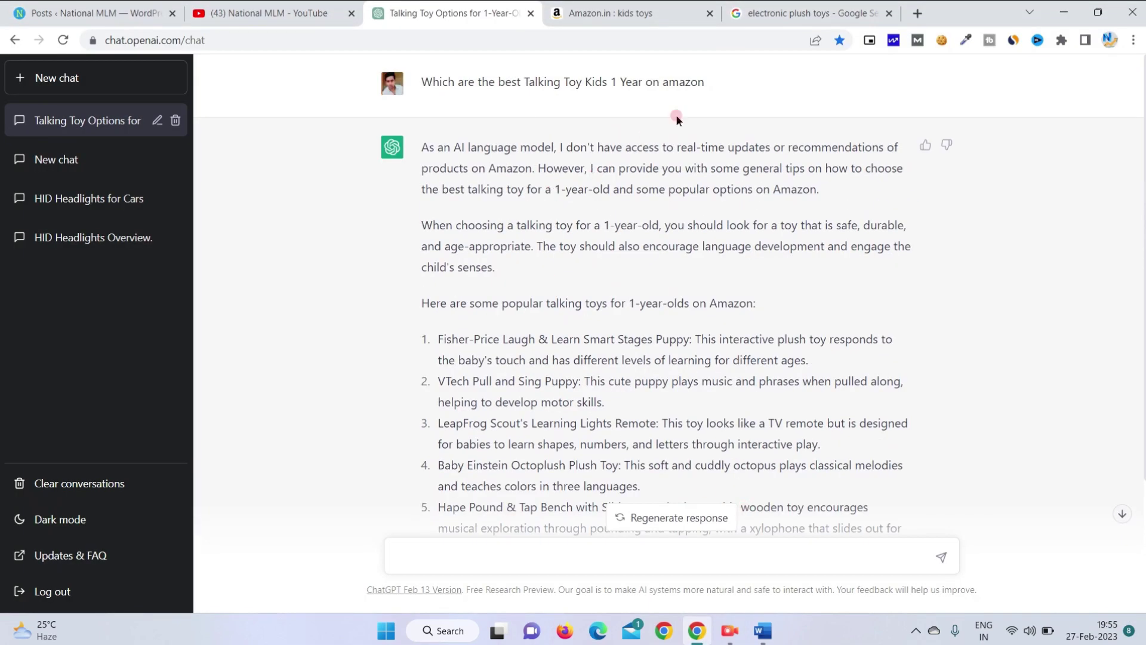
left_click(493, 76)
left_click_drag(493, 76, 642, 80)
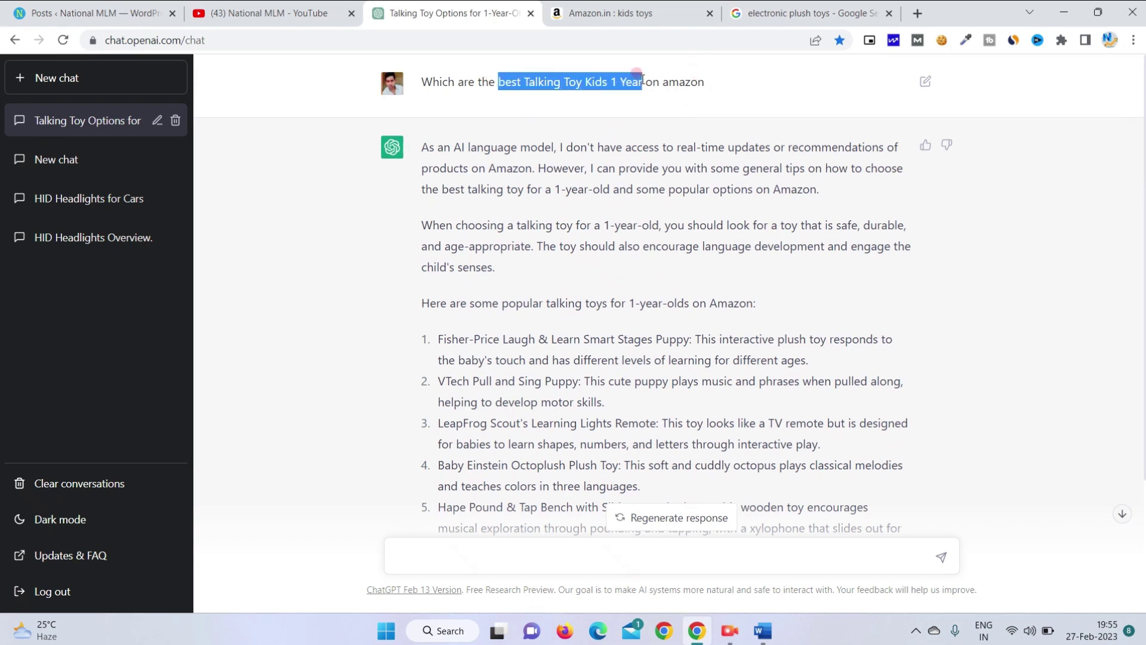
scroll(442, 315, "down", 1)
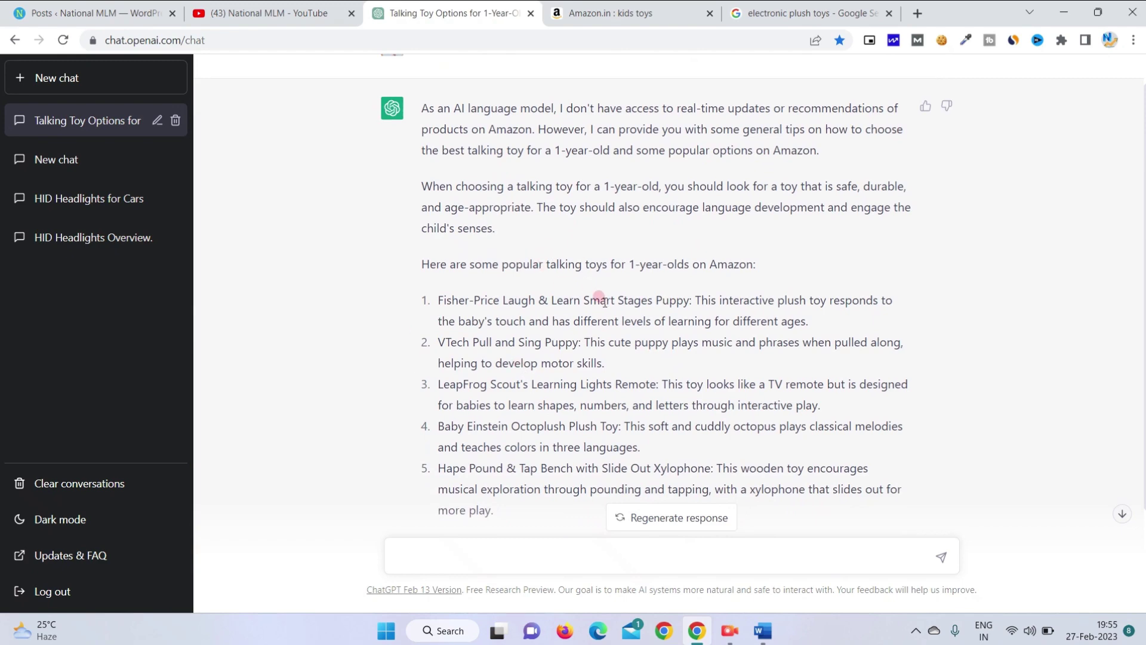
left_click_drag(437, 300, 498, 500)
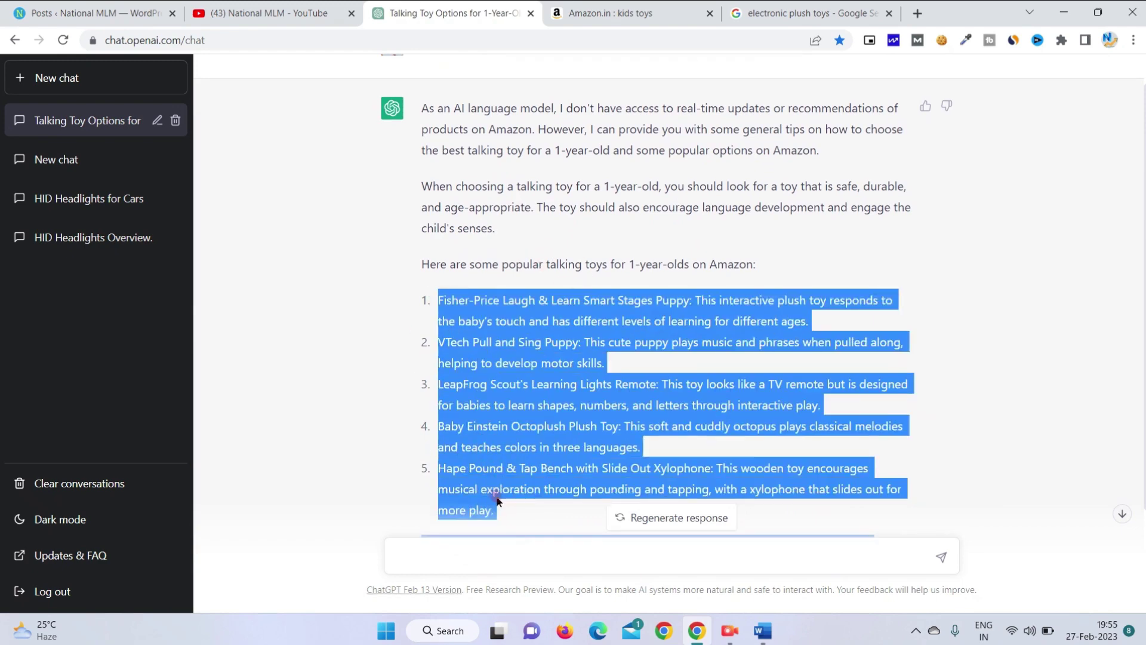
scroll(624, 327, "up", 1)
scroll(624, 327, "down", 4)
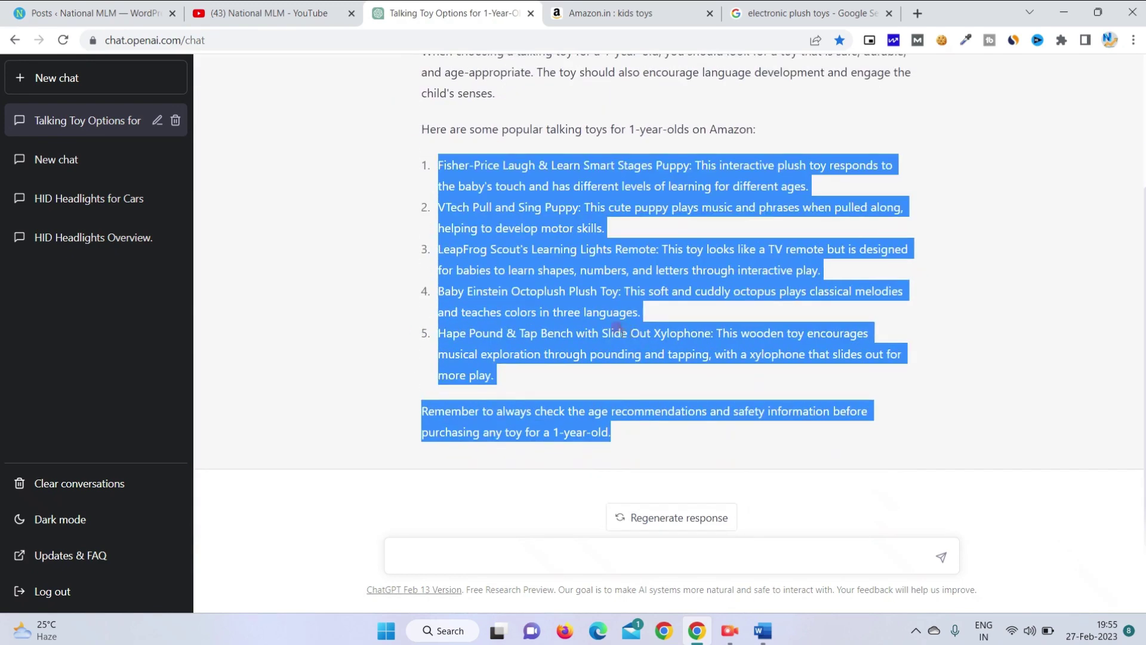
left_click(508, 550)
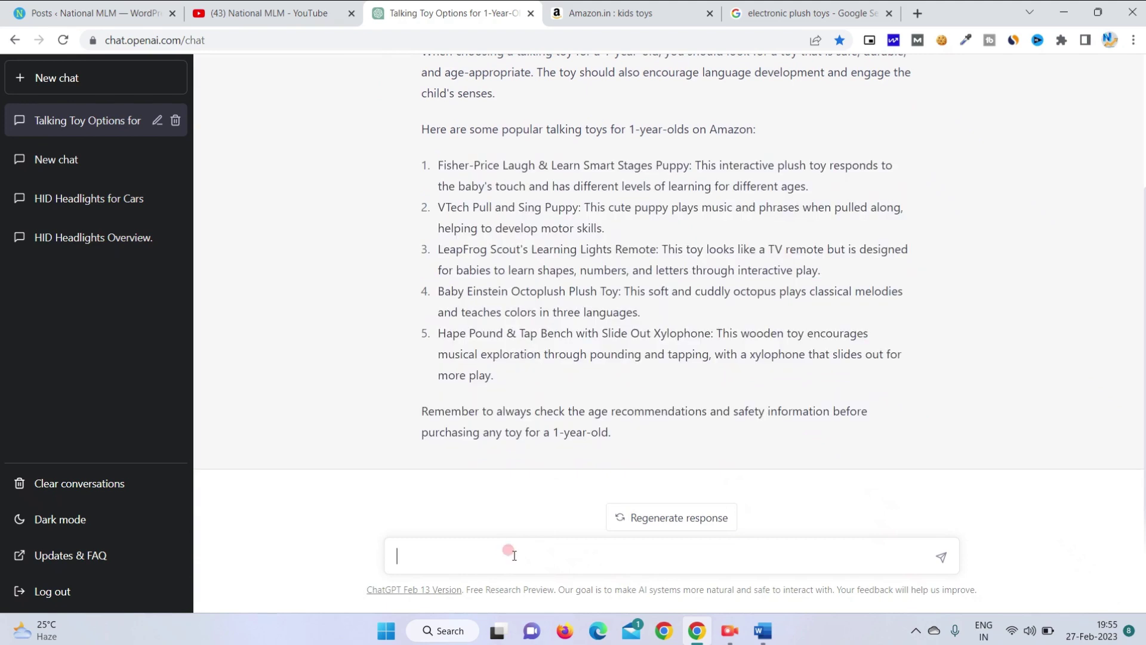
type("wr")
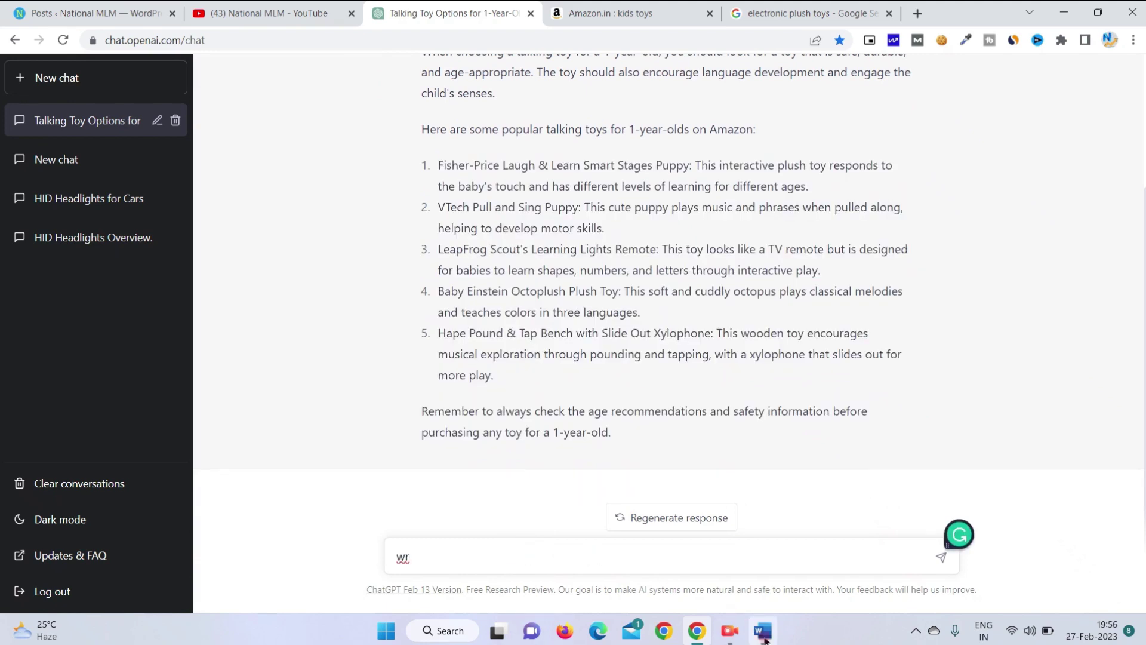
Switch to the Word document and add the heading "Introduction" on a new line below the title
left_click(763, 631)
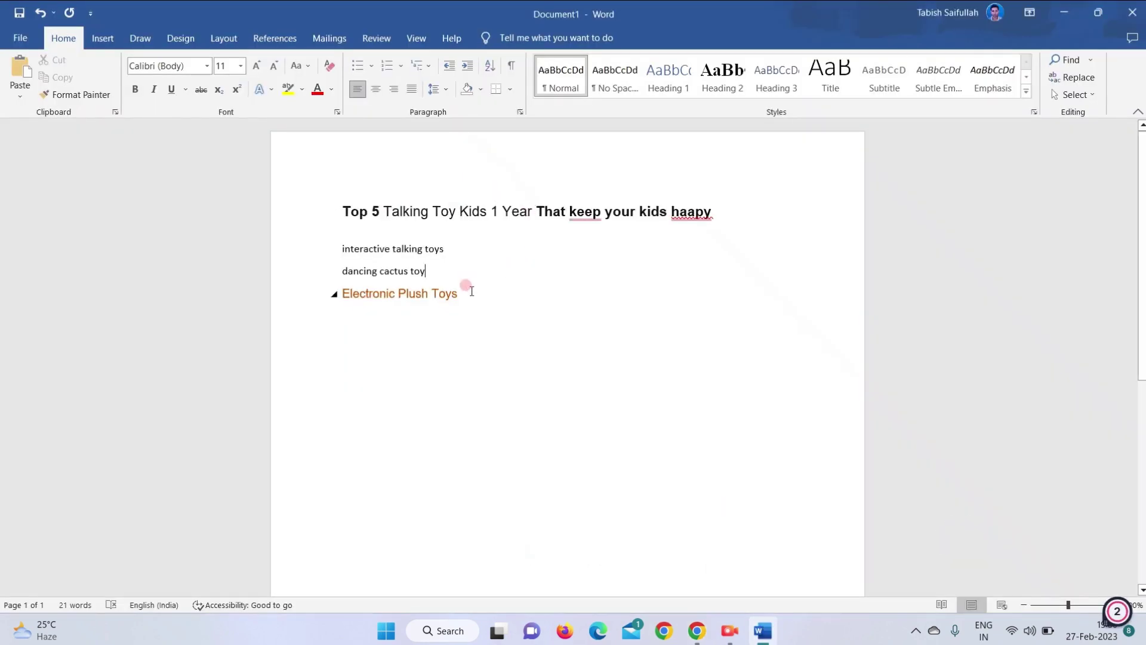
left_click(739, 217)
key("Return")
type("In")
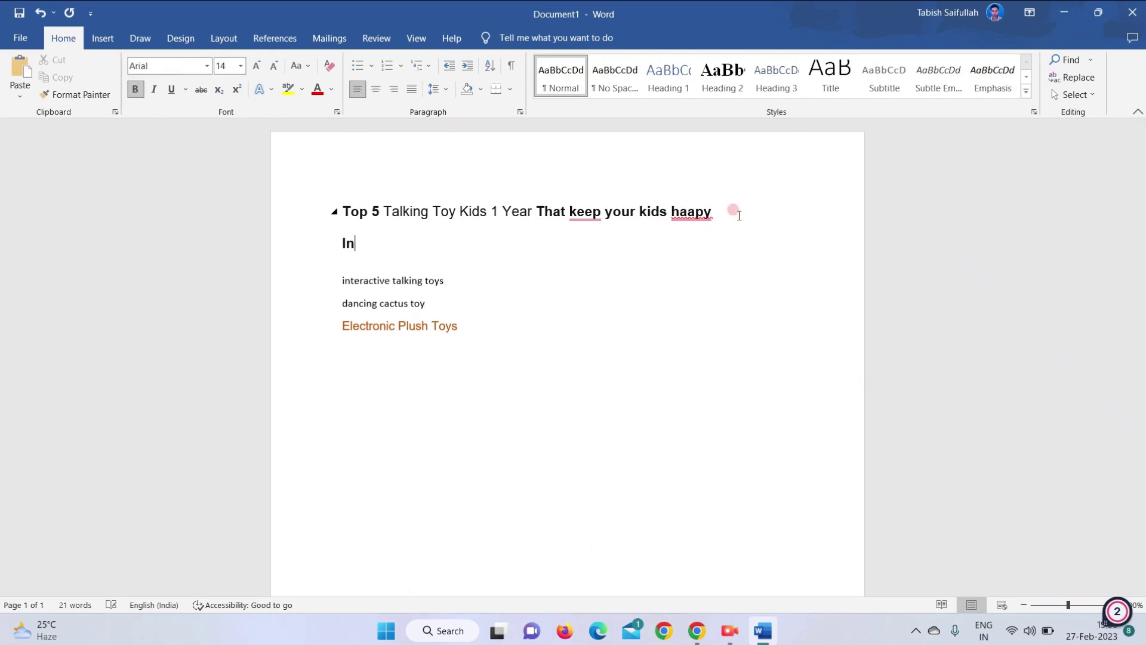
type("troduction")
Move the three keyword lines from below the "Introduction" heading to above the title
left_click_drag(486, 317, 335, 291)
key("ctrl+x")
left_click(336, 206)
key("Return")
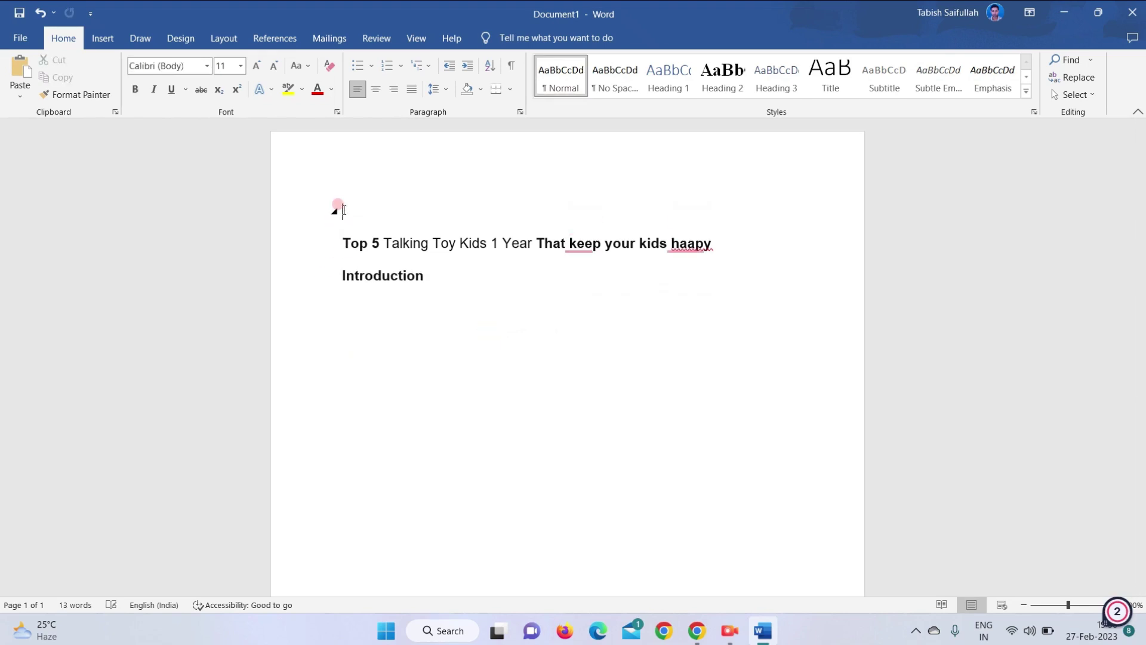
left_click(338, 206)
key("ctrl+v")
Add the heading "Benefits of toys for your kids" below the "Introduction" heading, leaving a gap between them
left_click(428, 332)
key("Return")
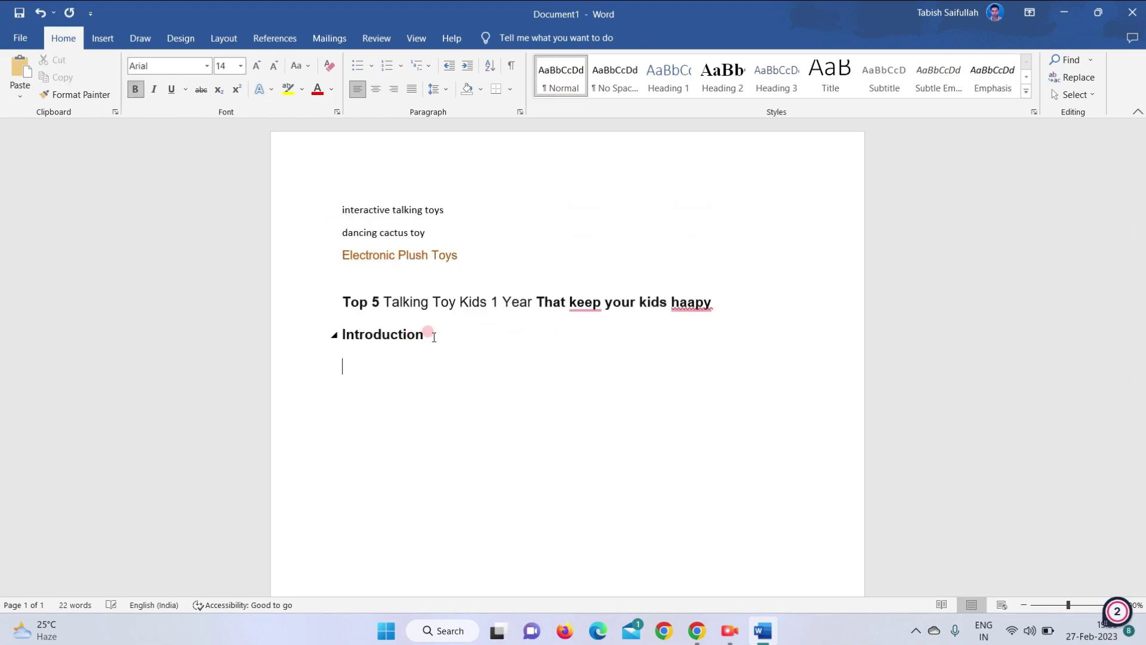
type("Benefits")
key("BackSpace")
key("BackSpace")
key("BackSpace")
key("BackSpace")
type("fits ")
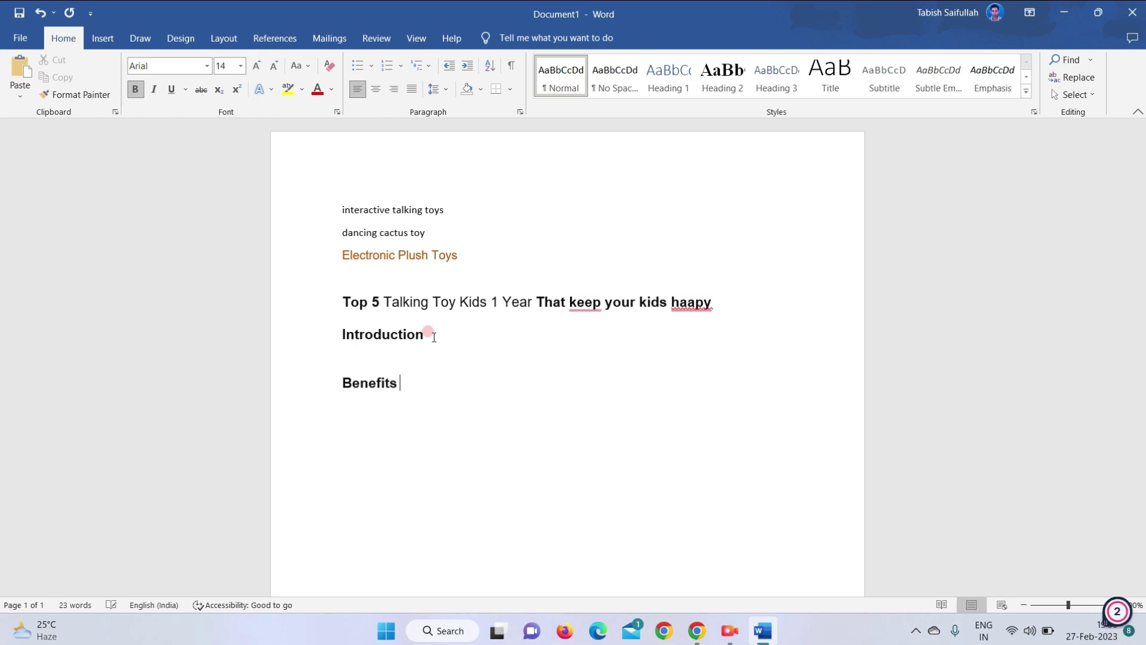
type("of kids")
key("BackSpace")
key("BackSpace")
key("BackSpace")
key("BackSpace")
key("BackSpace")
type("toys for your k")
type("id")
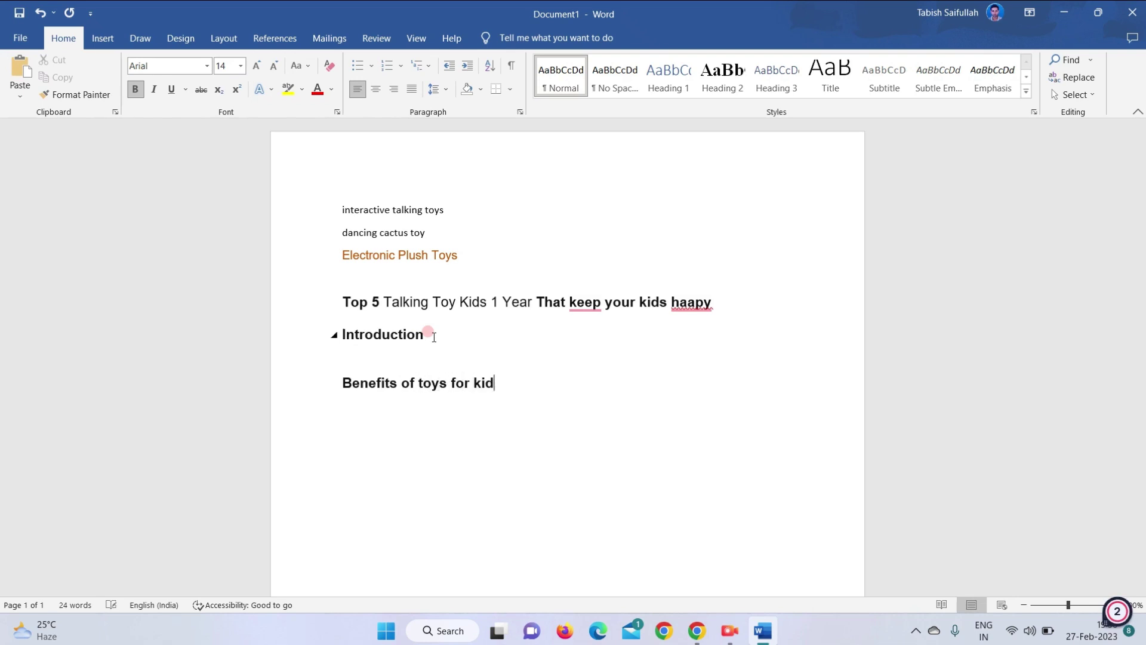
key("BackSpace")
key("BackSpace")
key("BackSpace")
type("your kids")
Add the heading "Top 5 Talking Toy Kids 1 Year olds" below the benefits heading, copying the keyword from the title
key("Return")
type("Top 5")
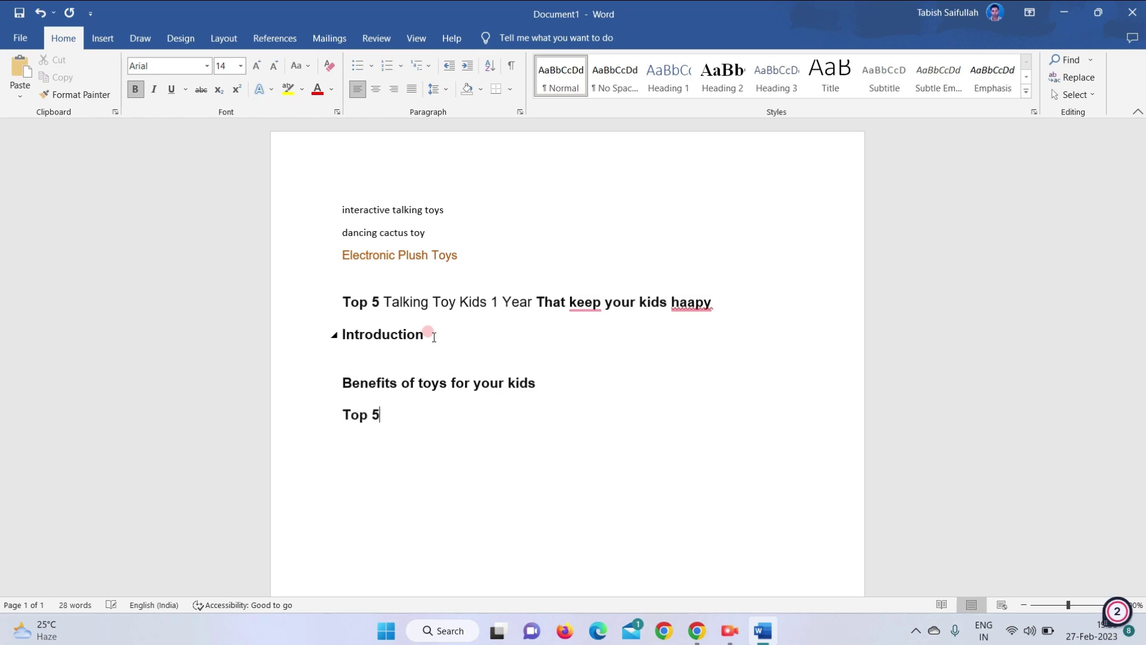
key("ctrl+v")
key("ctrl+z")
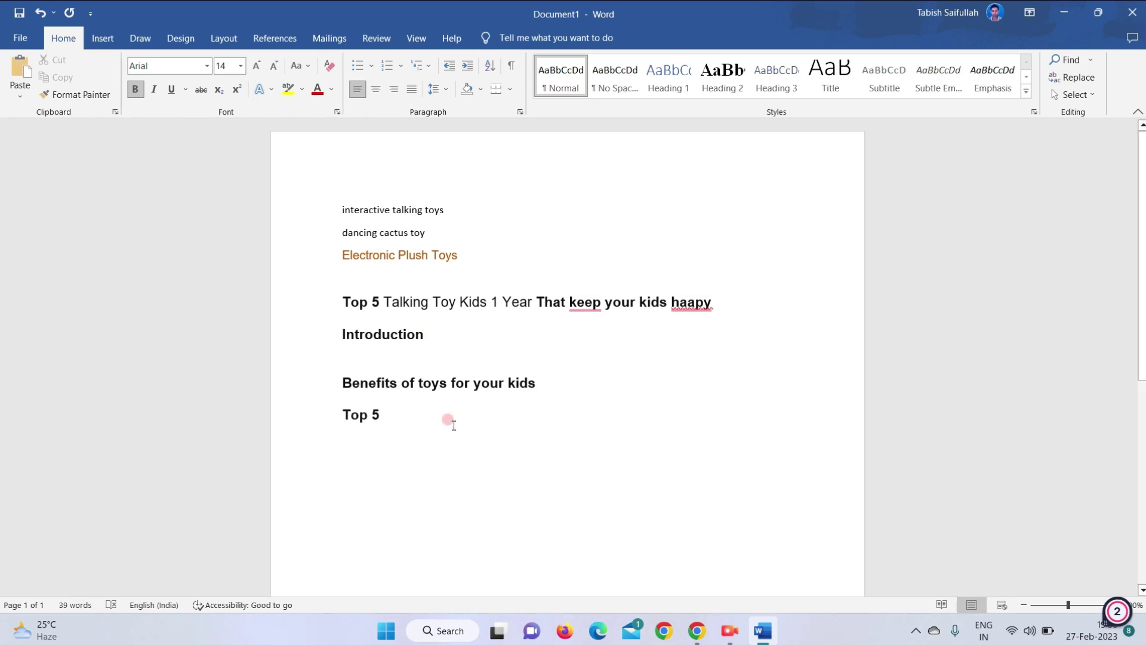
left_click_drag(382, 302, 528, 303)
key("ctrl+c")
left_click(436, 406)
key("ctrl+v")
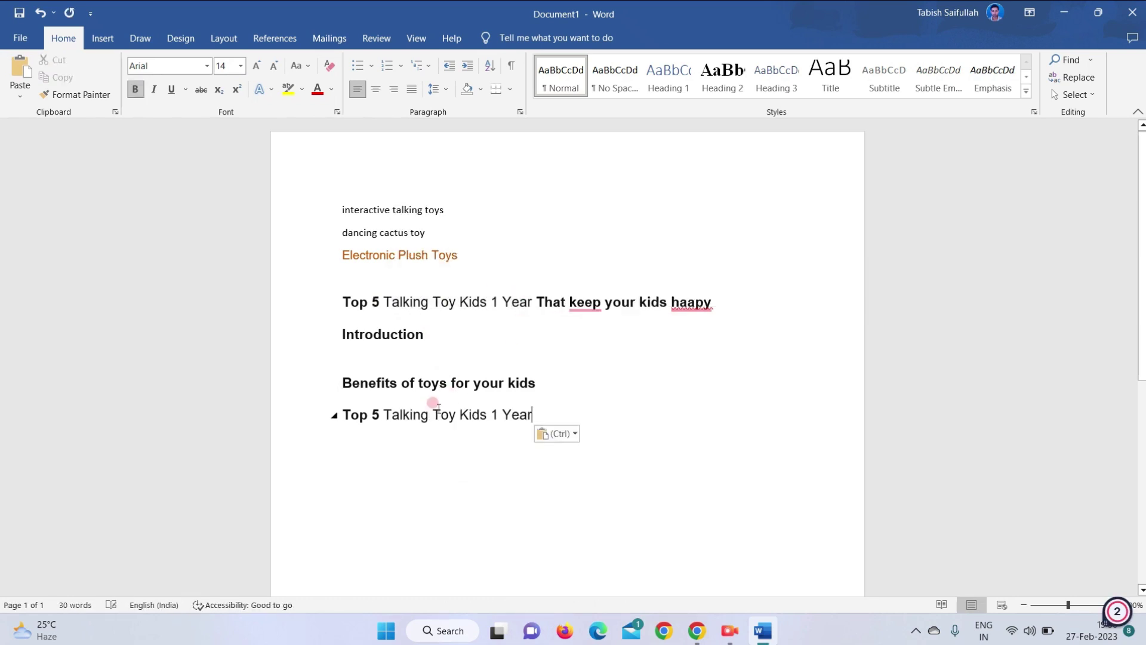
type("olds")
key("Return")
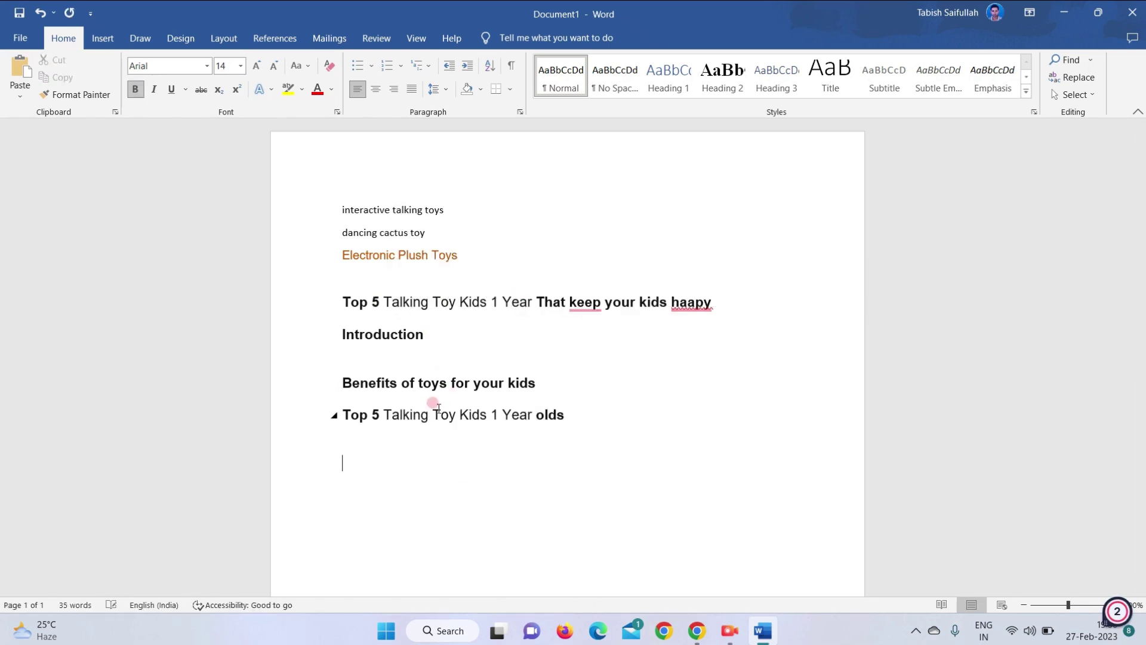
Add the numbered placeholders "#1." to "#5." on spaced lines below the "Top 5" heading
type("#1.")
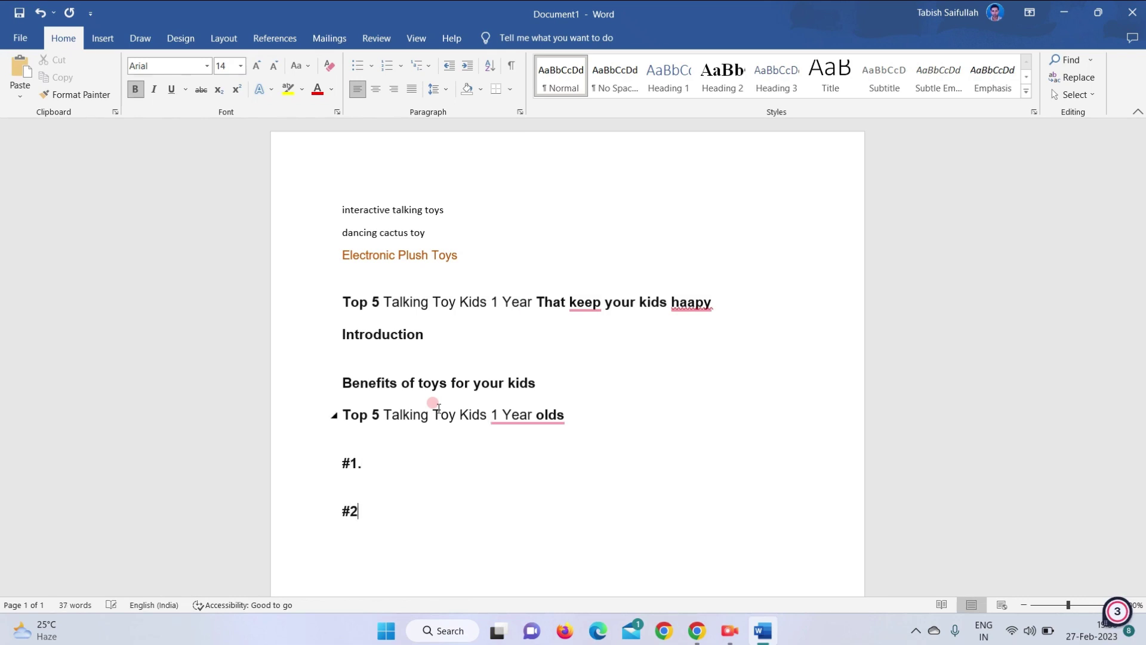
type(".")
key("Return")
type("#")
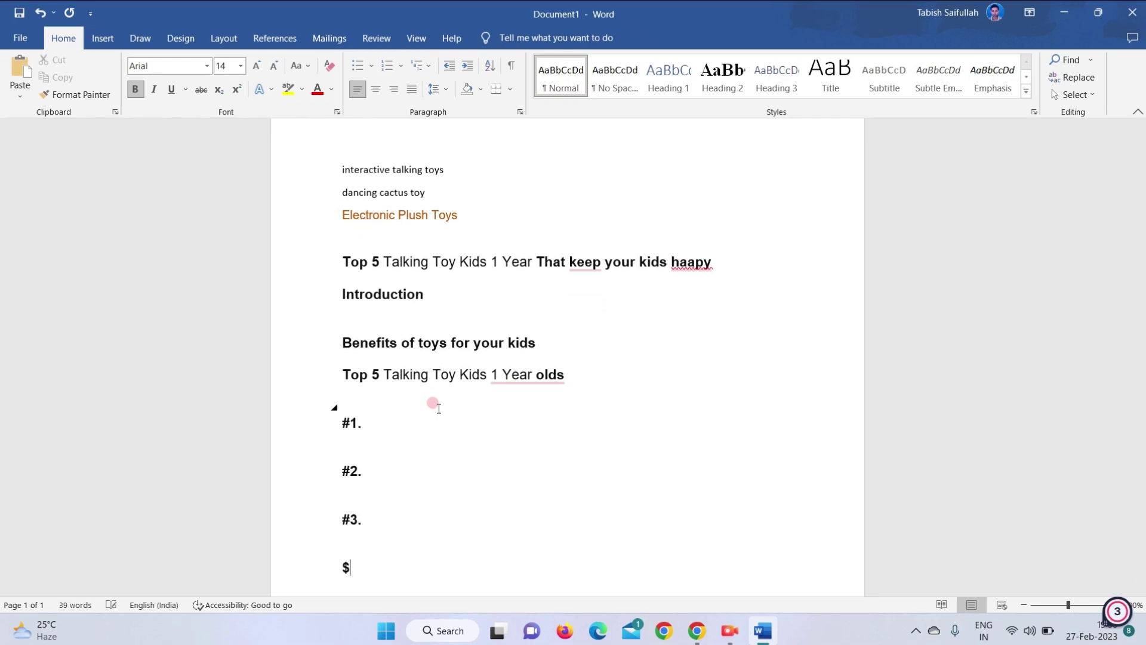
key("BackSpace")
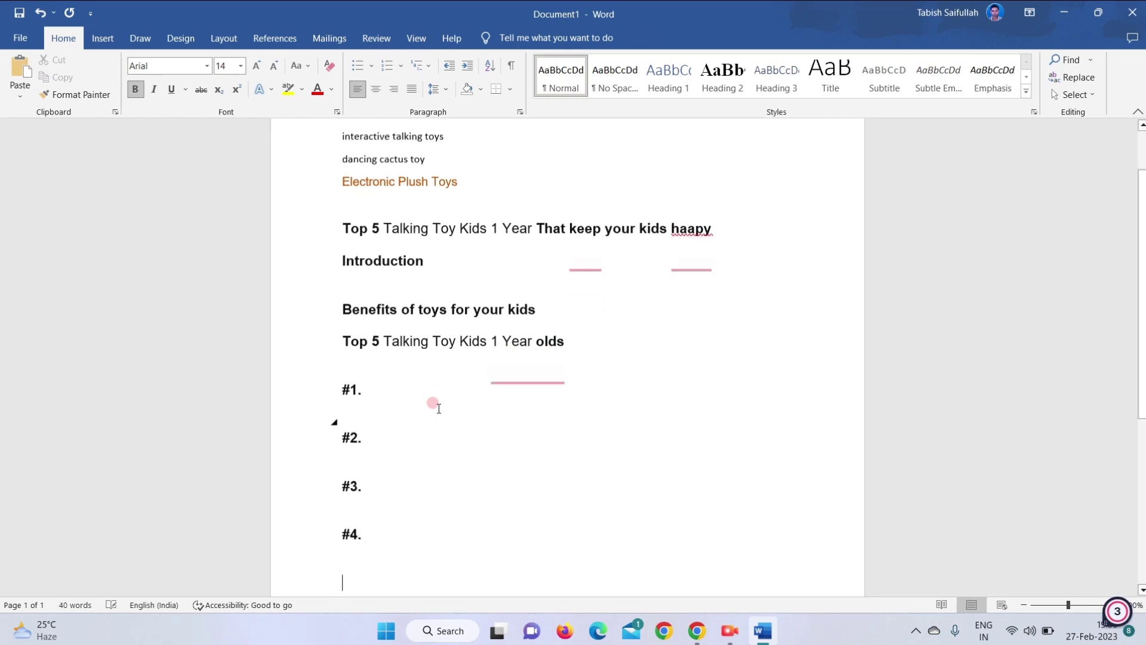
type("#5.")
key("Return")
Add the heading "FAQs on Talking Toy Kids 1 Year" below the "#5." placeholder, pasting in the copied keyword
type("C")
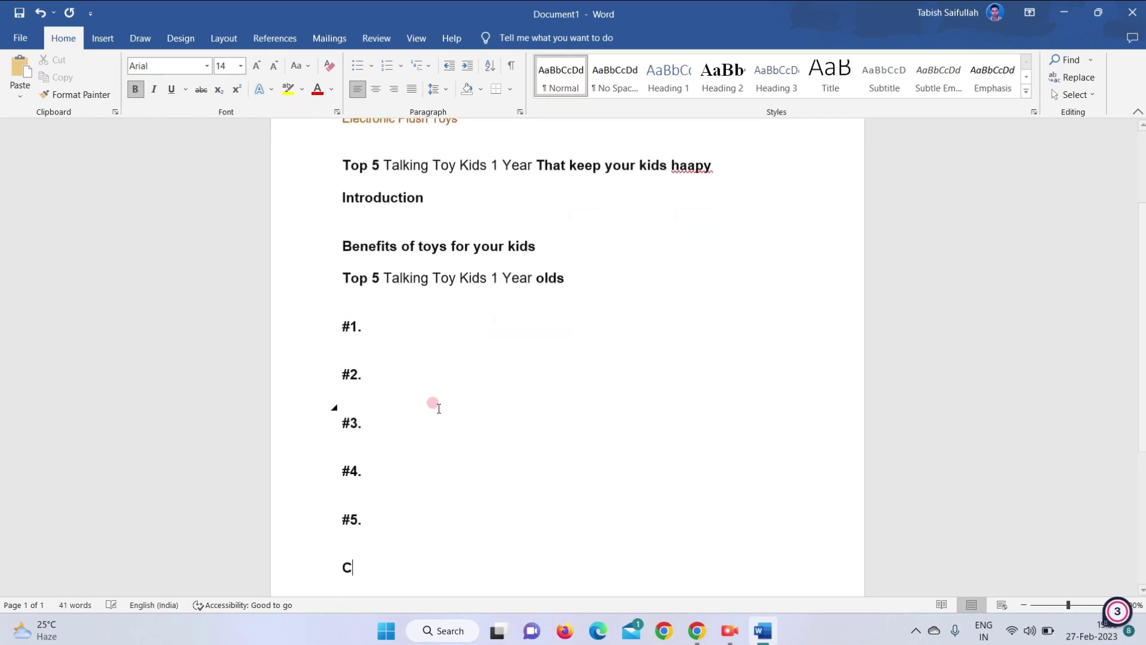
key("Return")
type("FA")
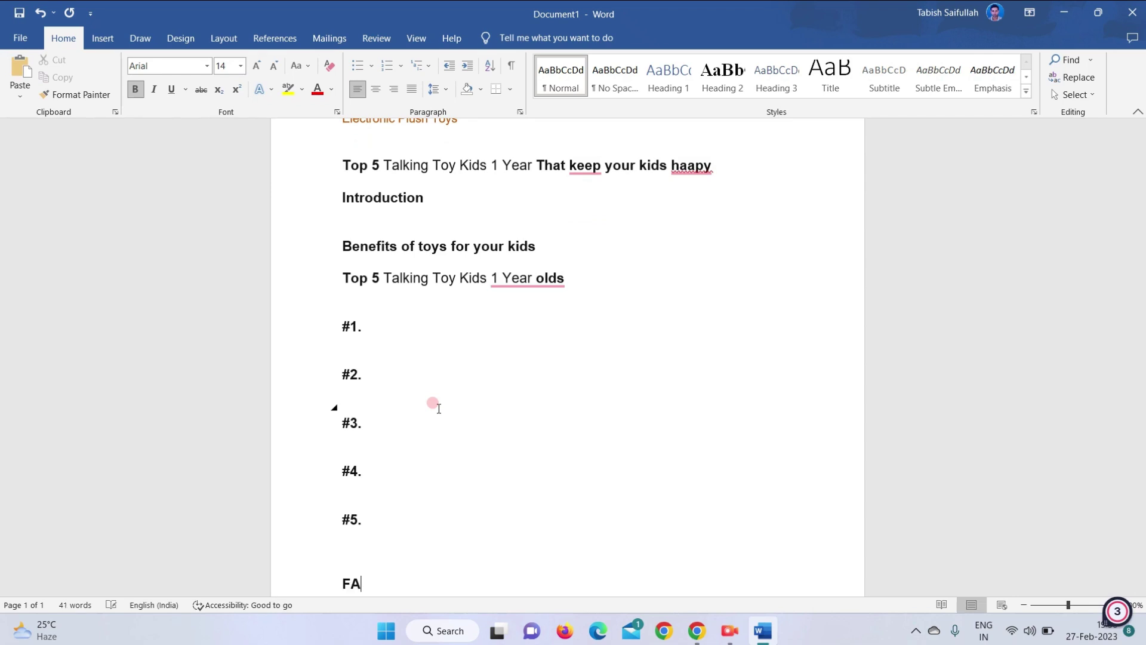
type("W")
key("BackSpace")
type("Qs on")
key("ctrl+v")
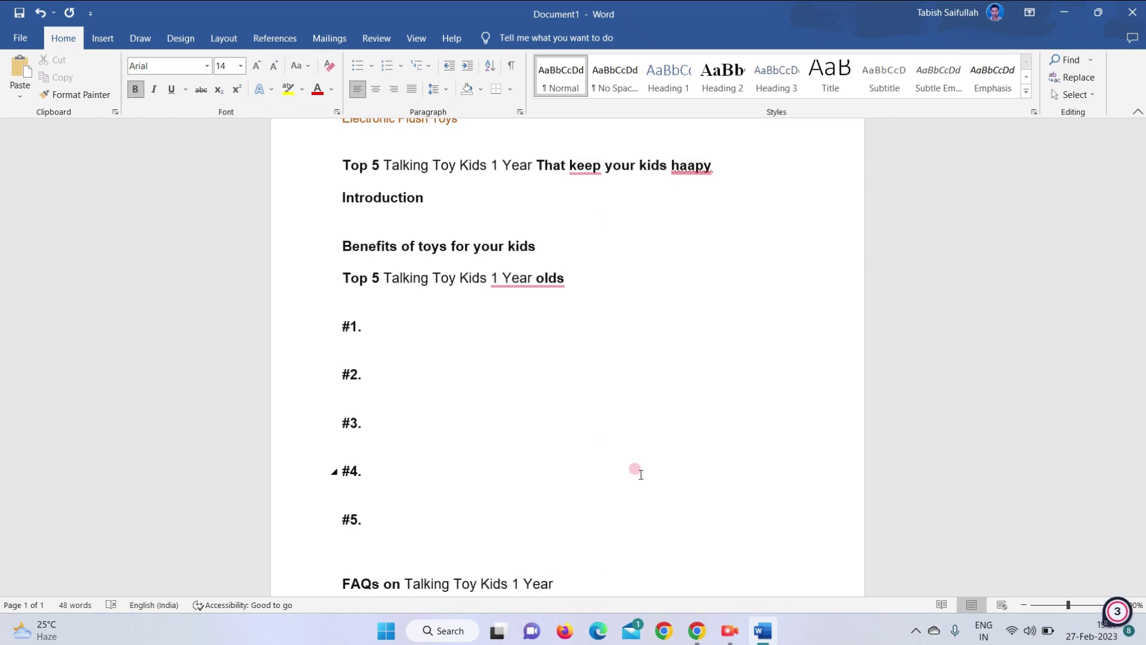
Add the heading "Conclusion: Talking Toy Kids 1 Year" below the FAQs heading, pasting in the copied keyword
key("Return")
key("Return")
type("Concl")
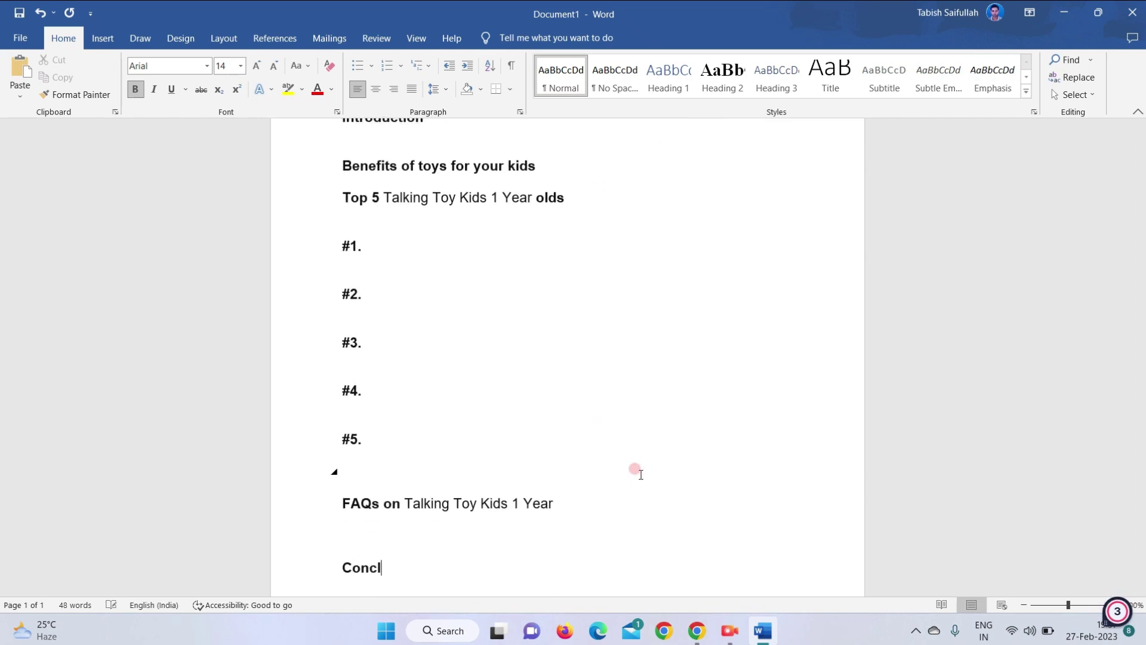
type("uiso")
key("BackSpace")
key("BackSpace")
key("BackSpace")
key("BackSpace")
key("BackSpace")
type("usion")
key("ctrl+v")
left_click(418, 568)
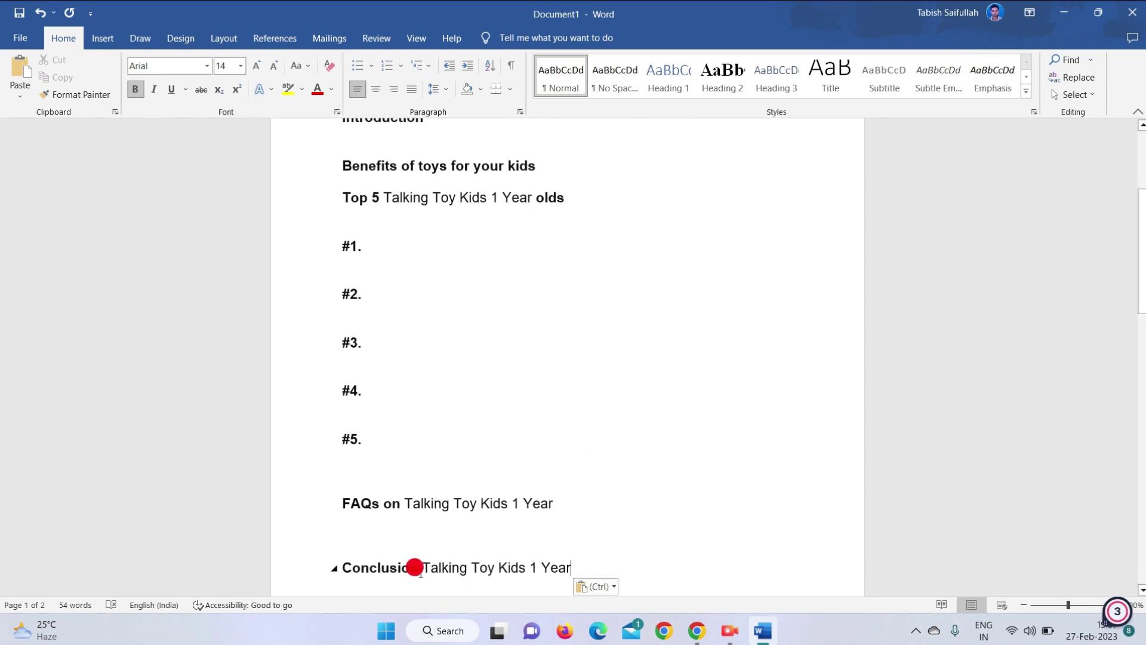
left_click(421, 572)
type(":")
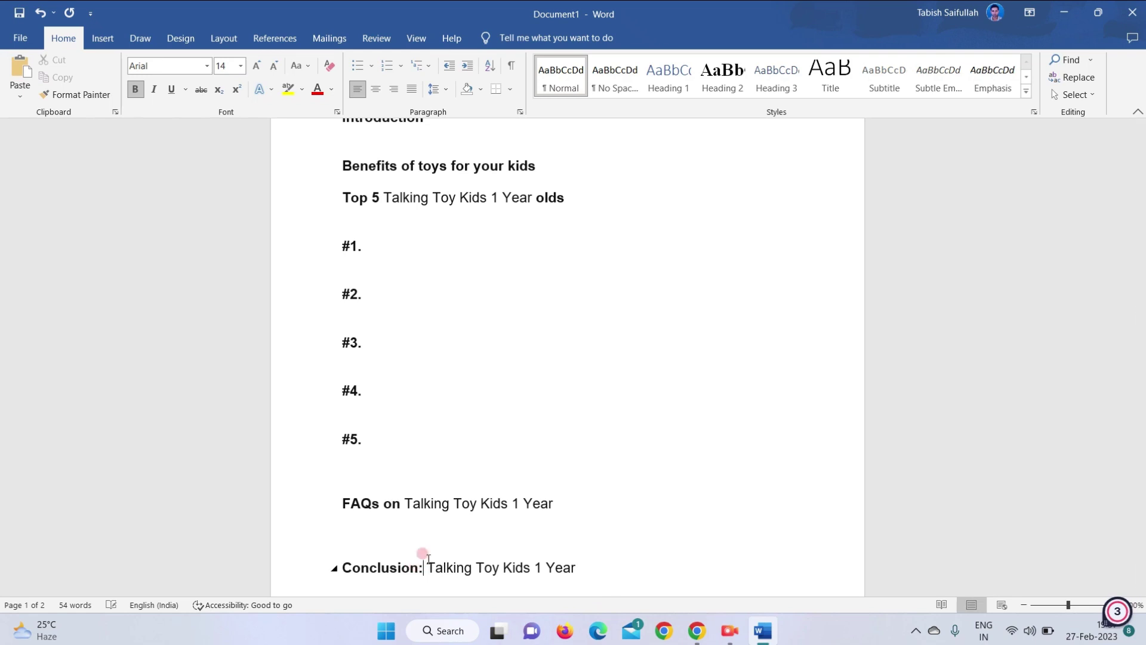
Insert two blank lines between the "Benefits of toys for your kids" heading and the "Top 5" heading, and check the outline
scroll(562, 487, "up", 3)
scroll(559, 481, "down", 4)
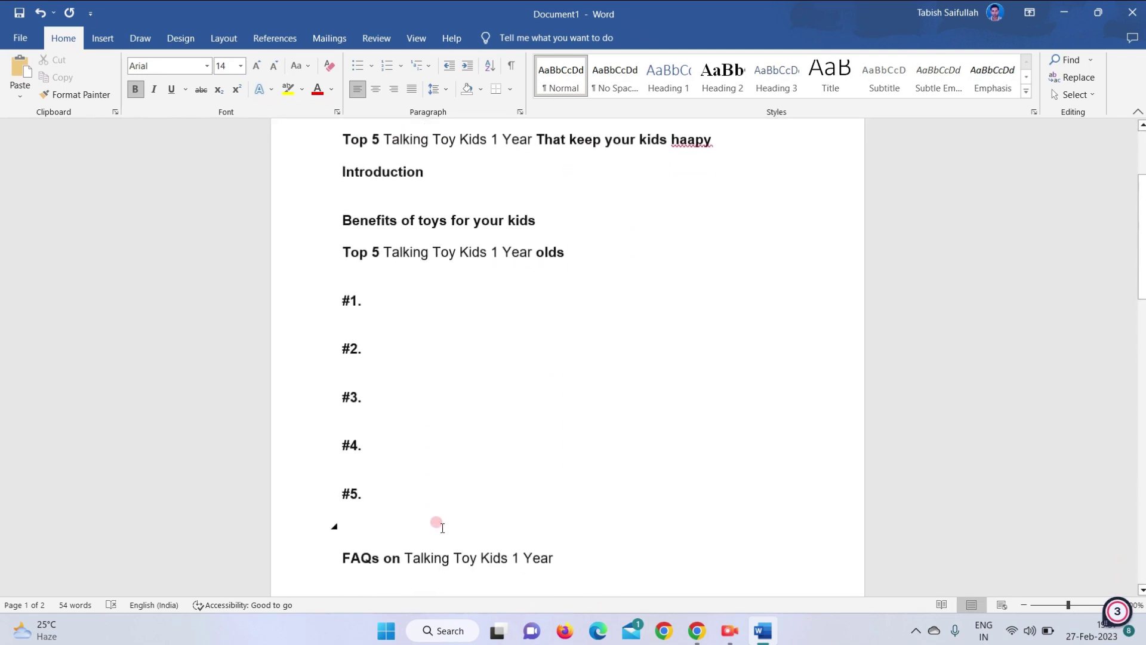
scroll(442, 528, "up", 3)
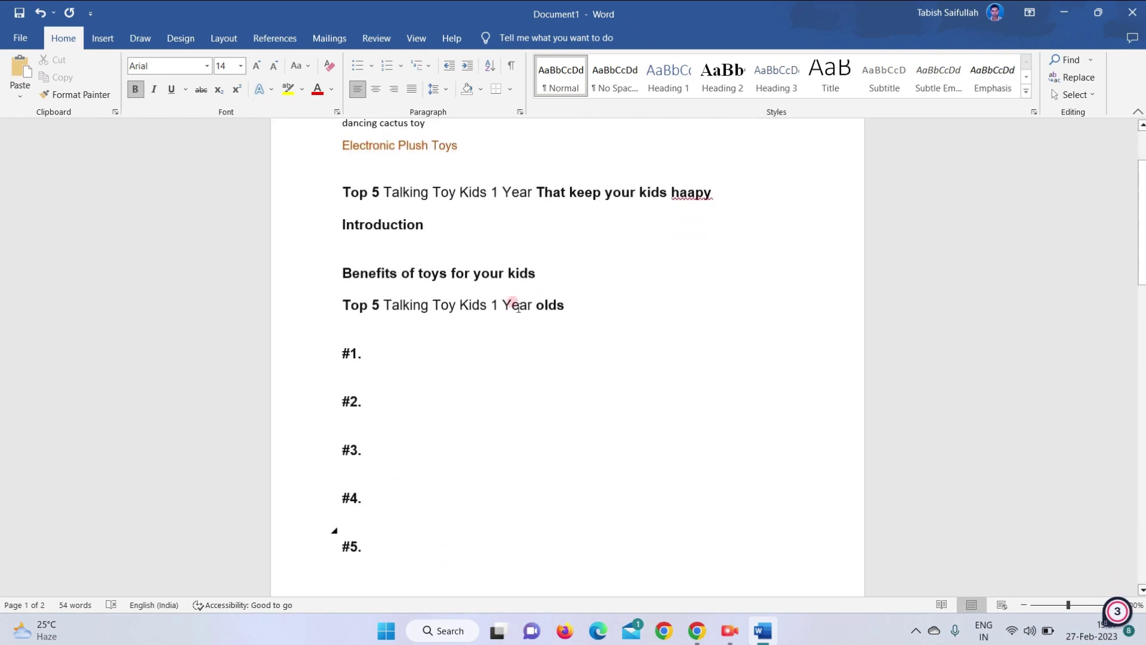
left_click(536, 276)
key("Return")
key("Return")
scroll(534, 282, "down", 1)
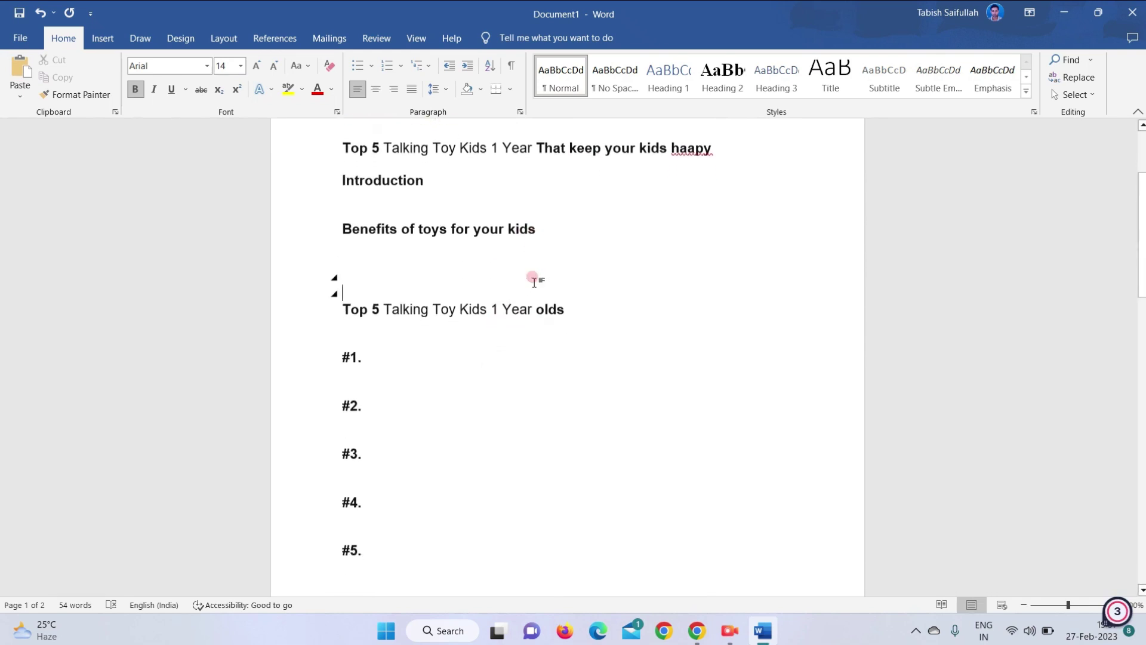
scroll(534, 282, "down", 5)
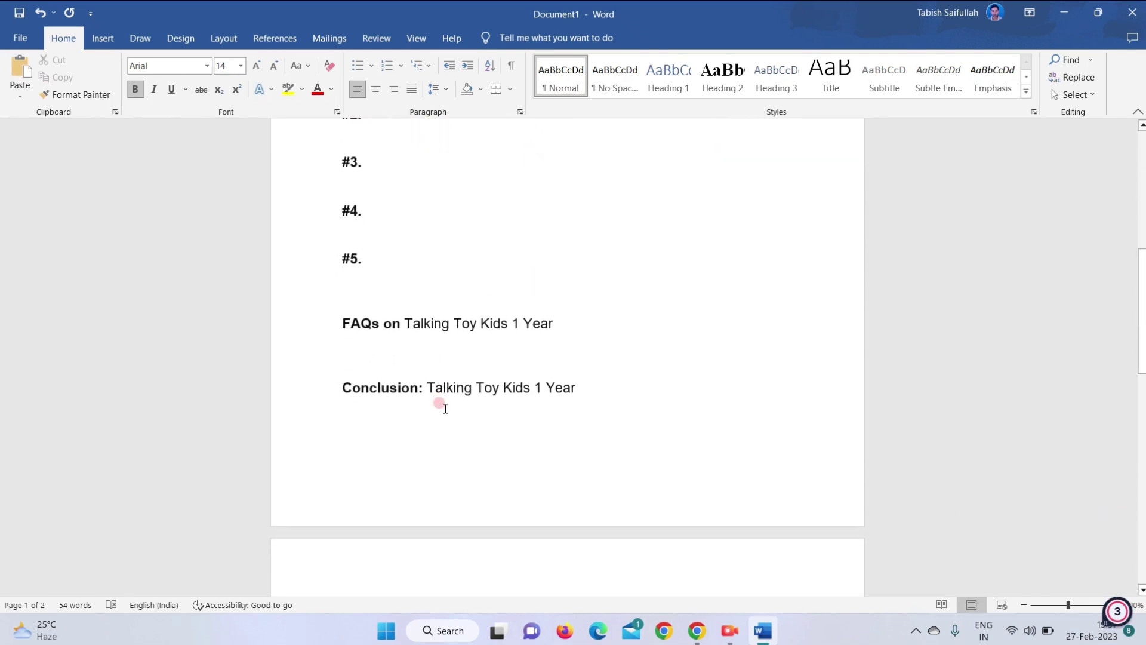
scroll(445, 408, "up", 8)
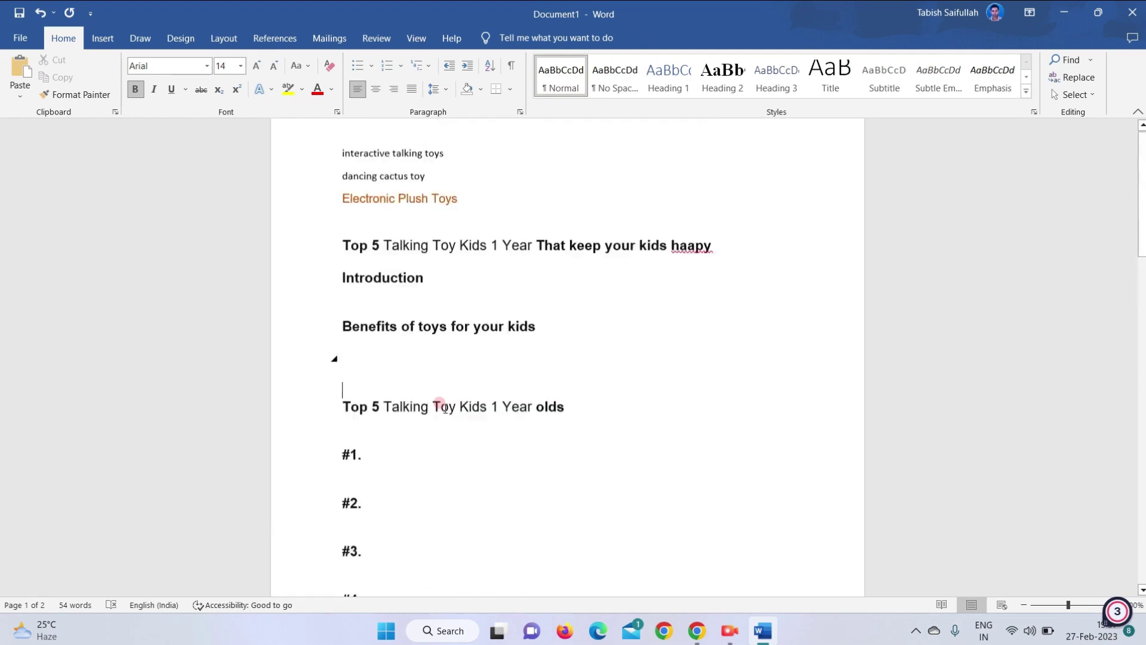
scroll(445, 408, "down", 4)
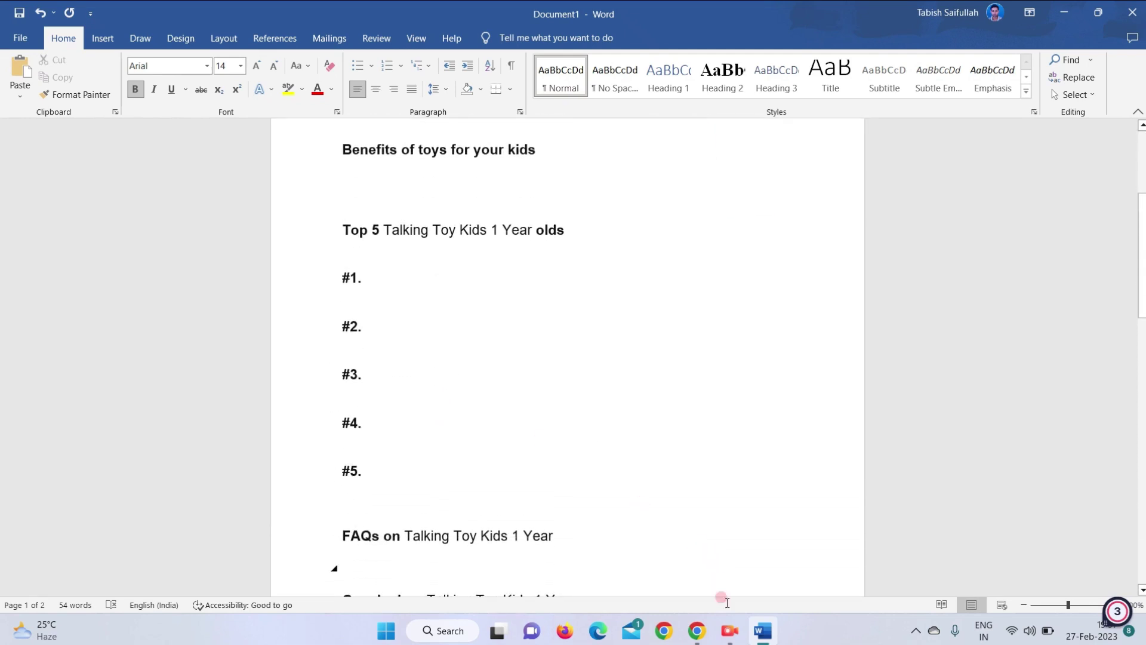
Switch to ChatGPT in Chrome and submit the prompt "write introduction: Talking Toy Kids 1 Year article"
left_click(730, 630)
left_click(702, 630)
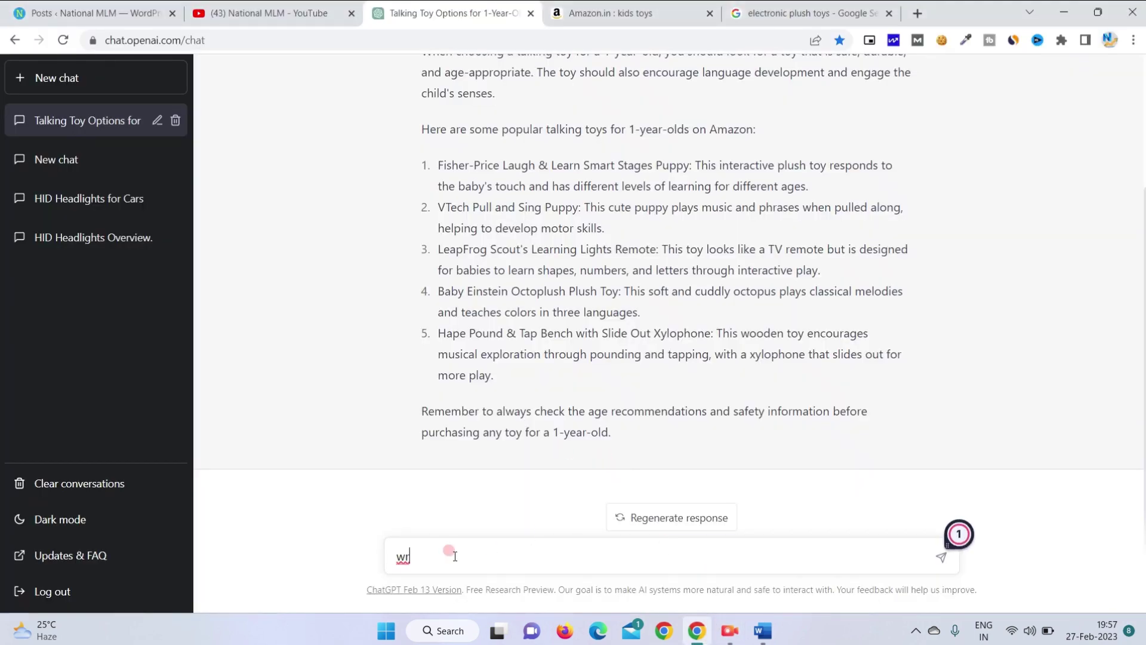
type("ite introdu")
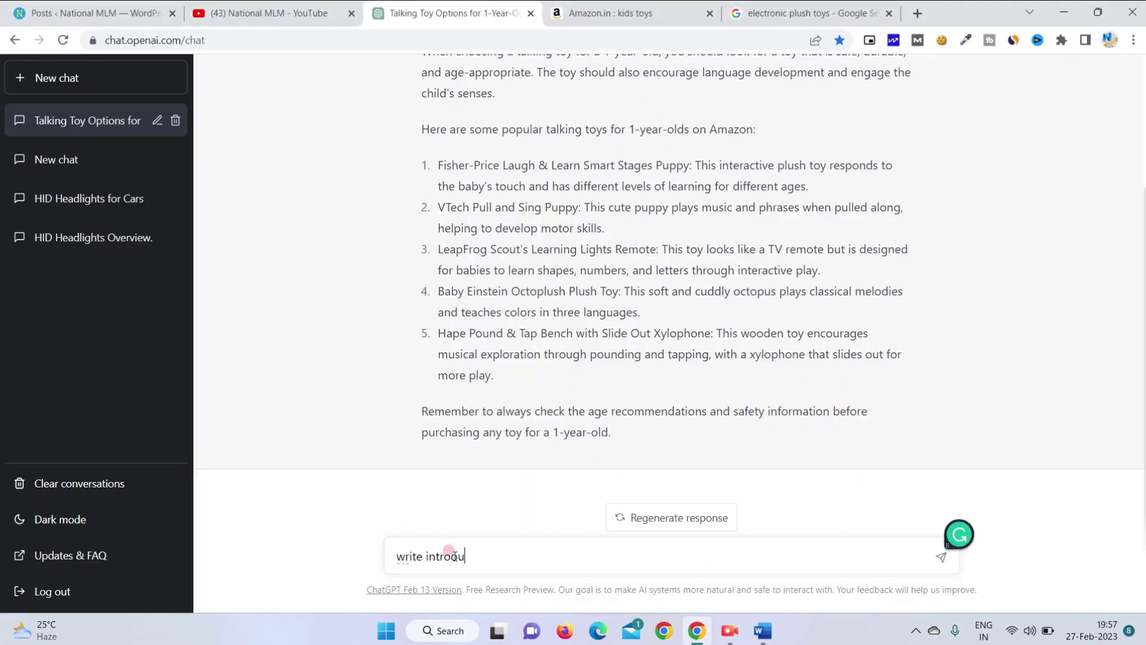
type("ction:")
type("Talking Toy Kids 1 Year")
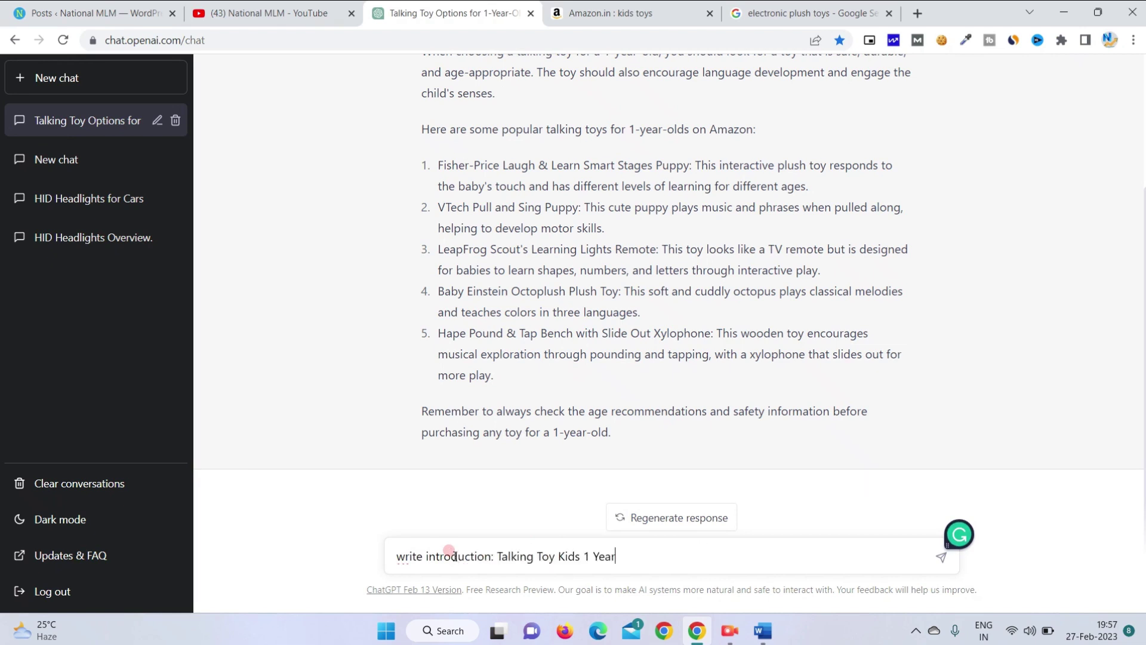
type("article")
key("Return")
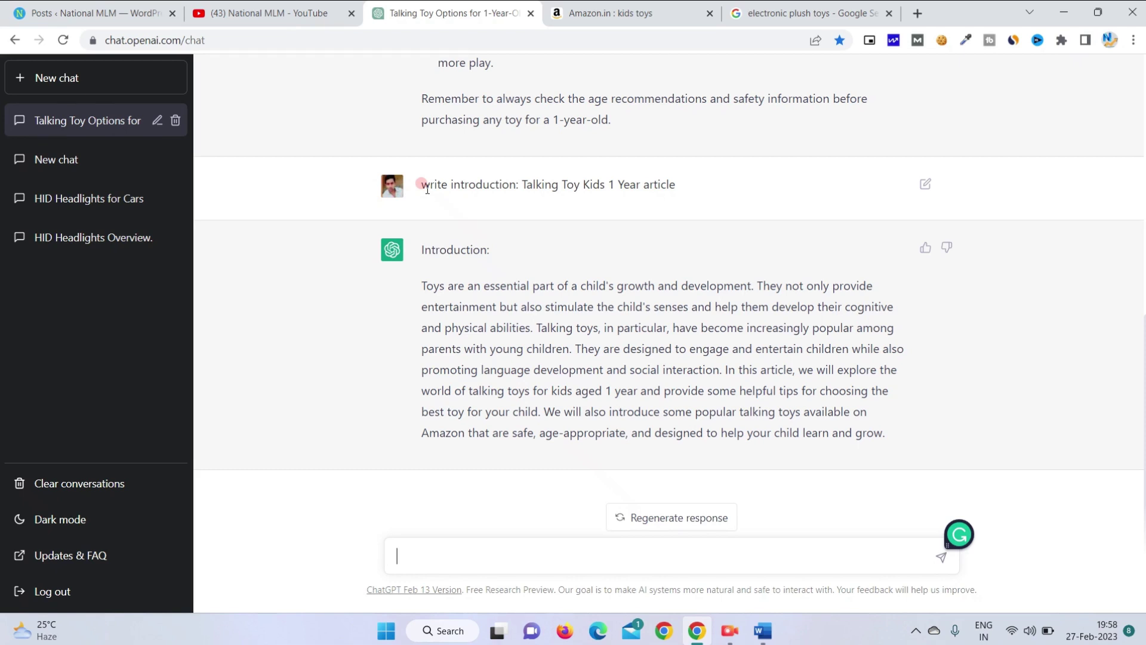
Copy the generated introduction paragraph from ChatGPT and paste it below the "Introduction" heading in the Word document
triple_click(664, 320)
key("ctrl+c")
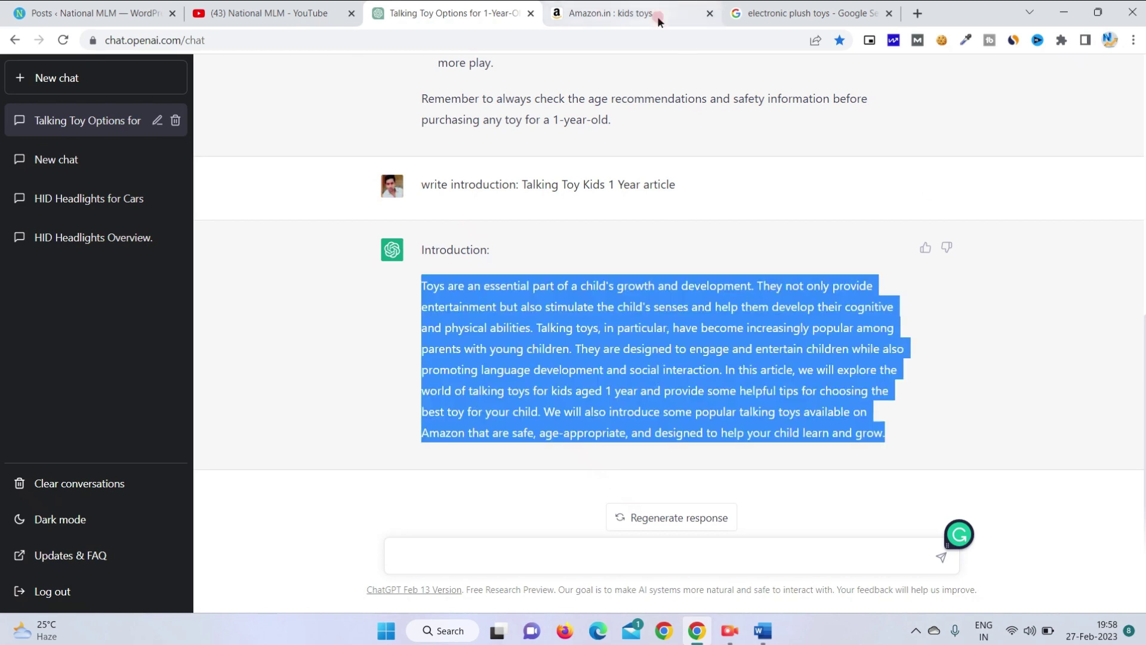
left_click(763, 633)
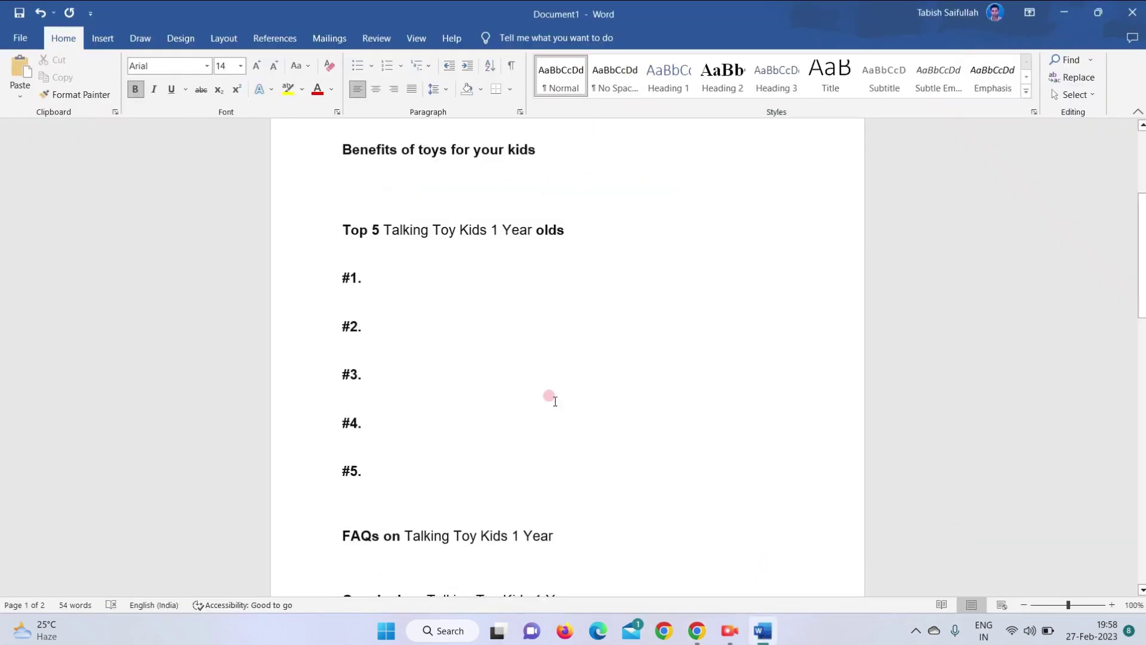
scroll(478, 215, "up", 4)
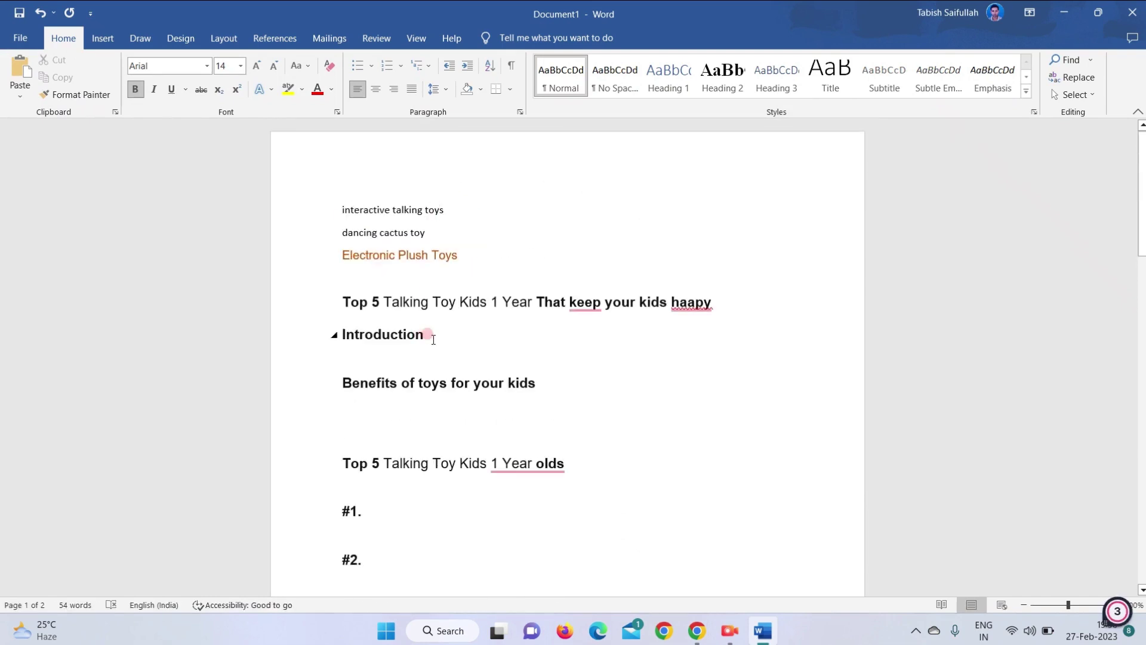
key("Return")
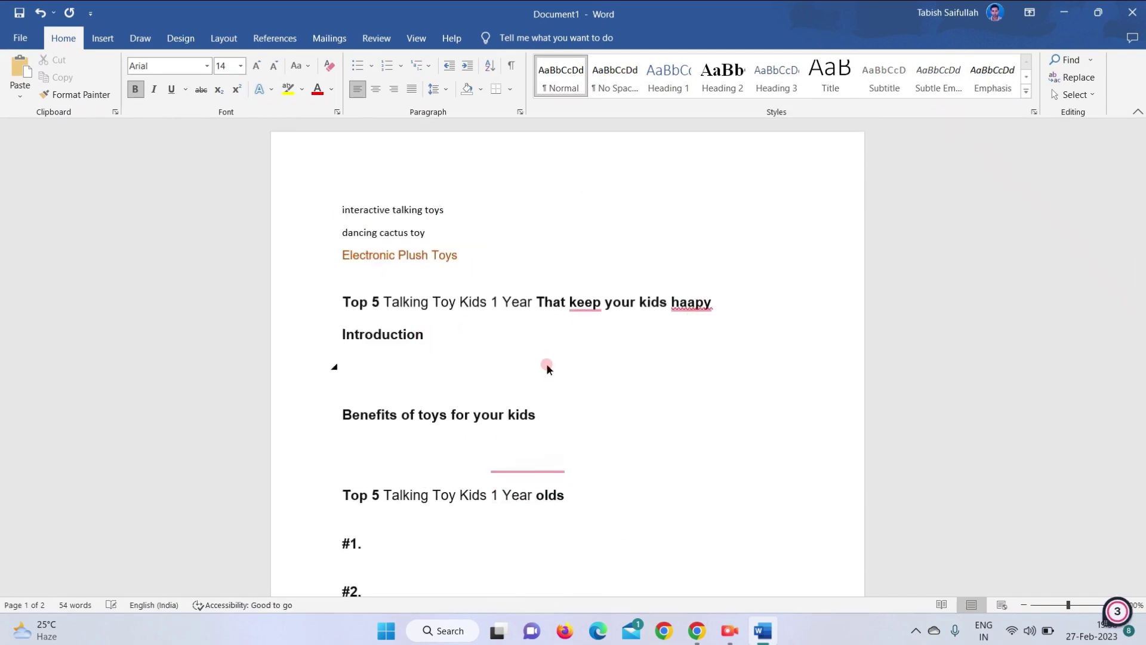
key("ctrl+v")
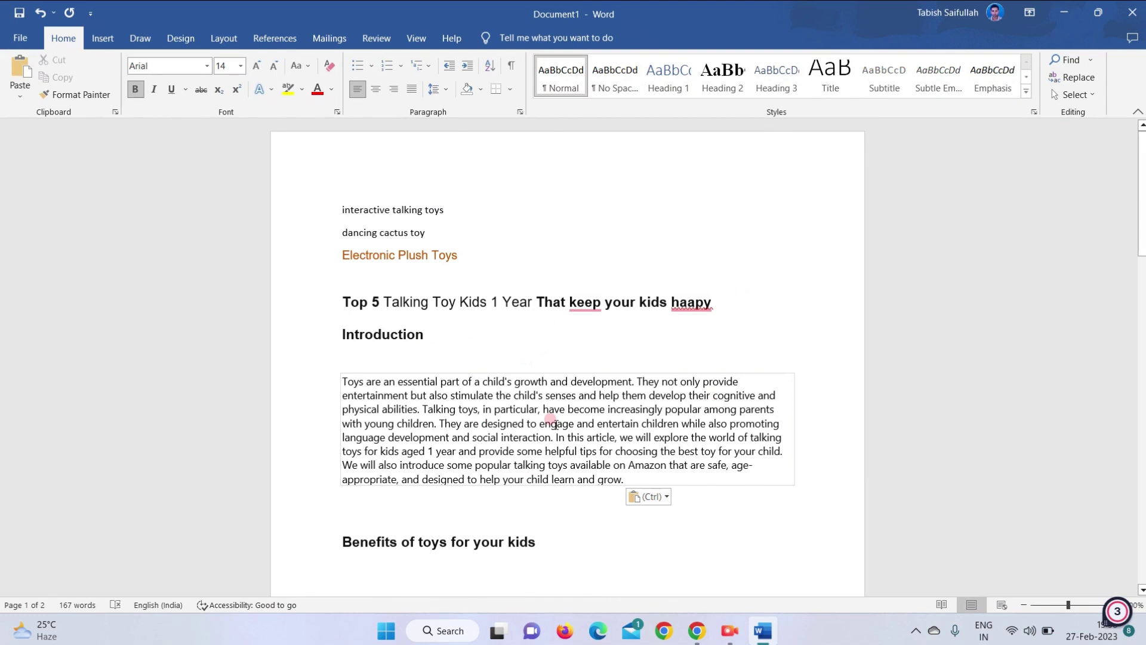
left_click(555, 424)
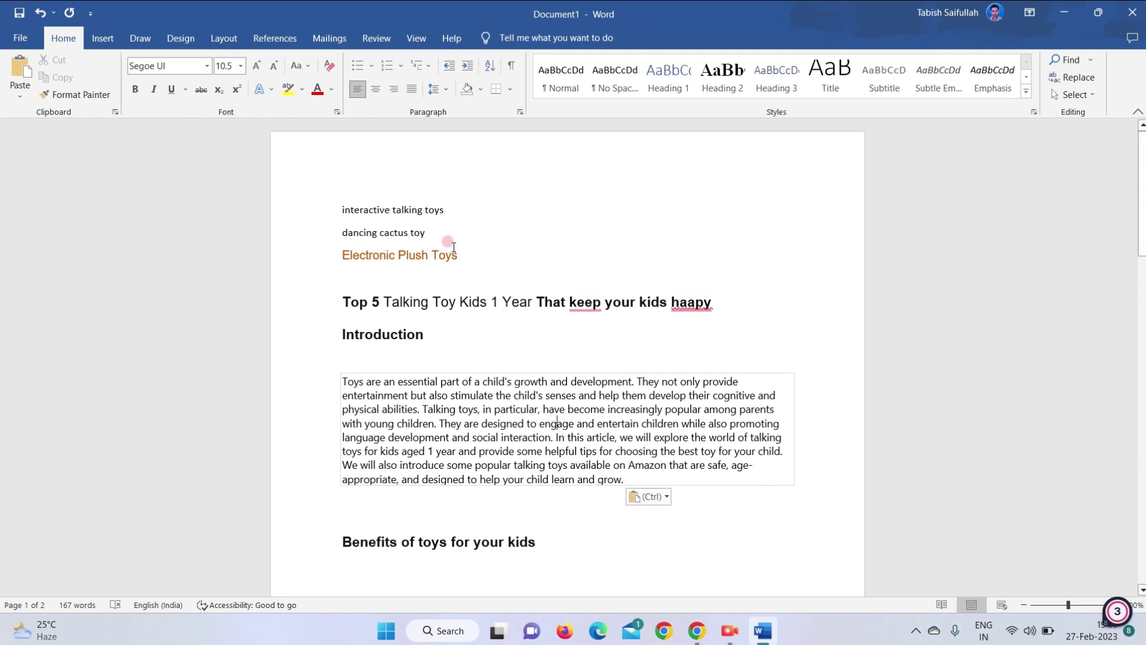
Examine the three collected keywords above the title and look for places in the introduction paragraph where they could fit
left_click_drag(463, 254, 344, 213)
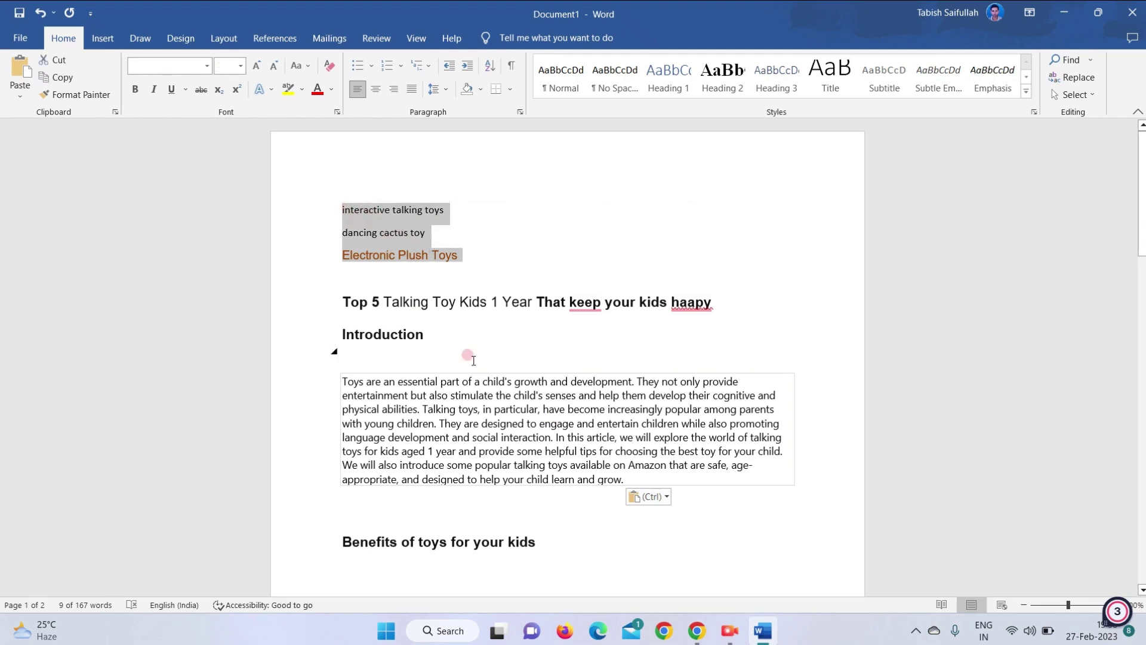
left_click_drag(484, 409, 539, 411)
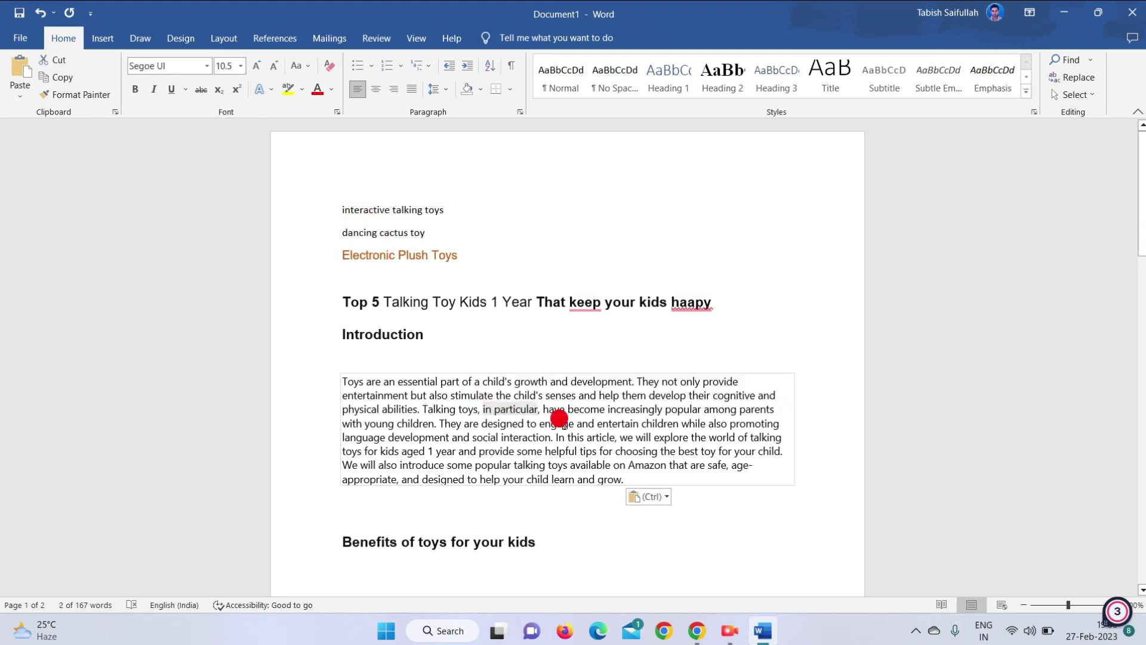
left_click(550, 418)
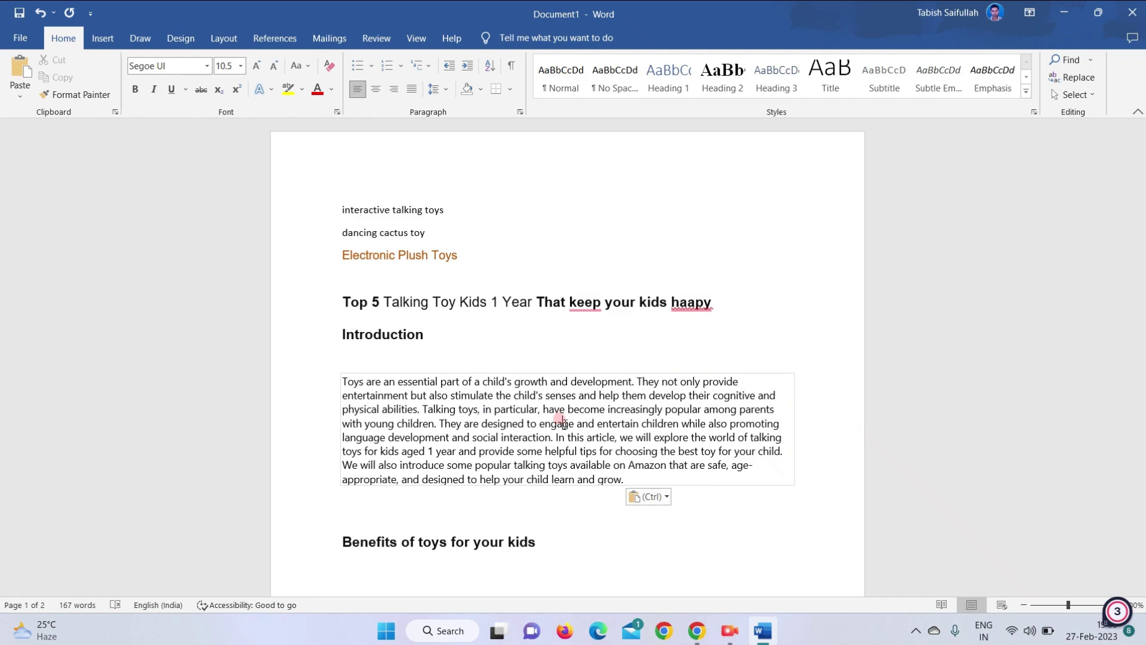
key("alt+Tab")
key("ctrl+shift+Tab")
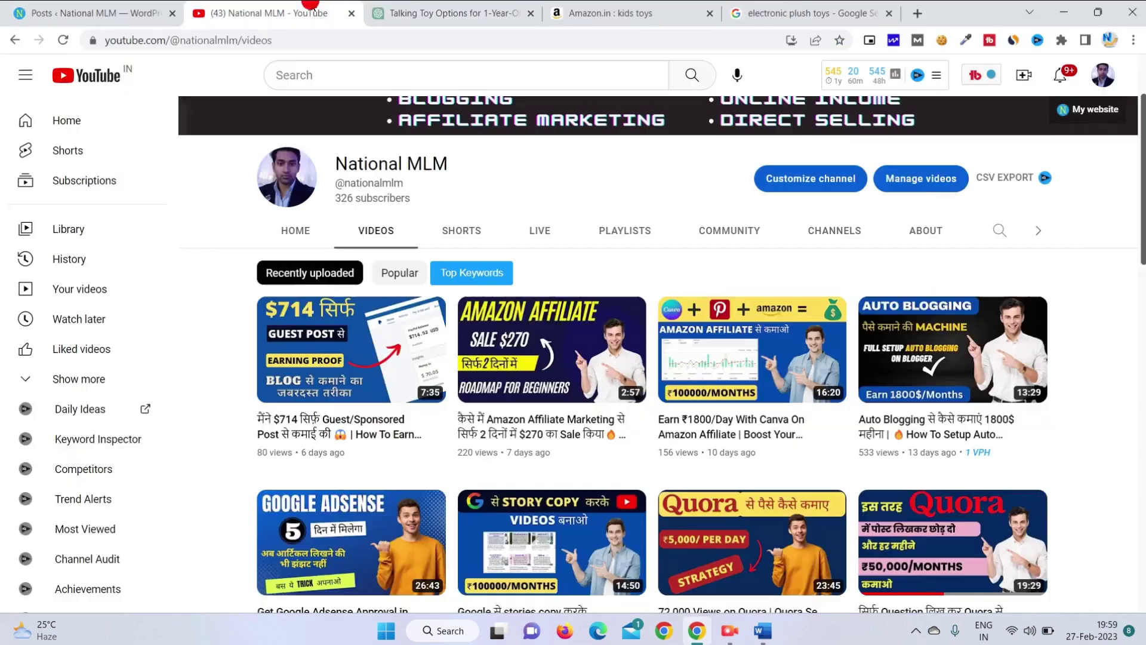
left_click(768, 631)
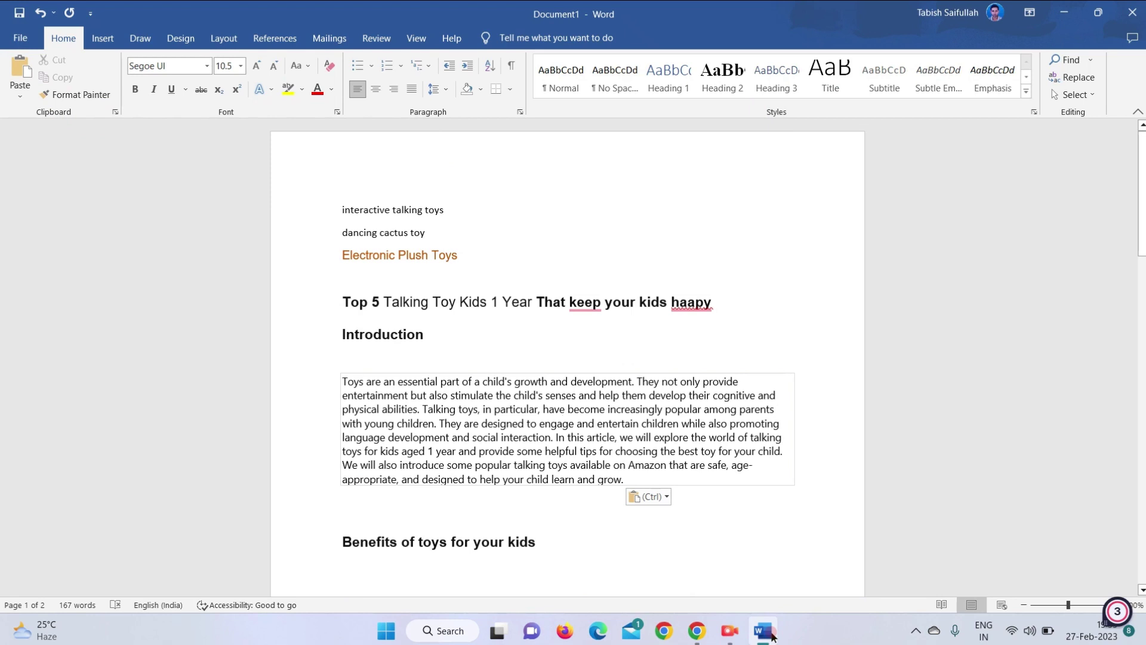
triple_click(396, 210)
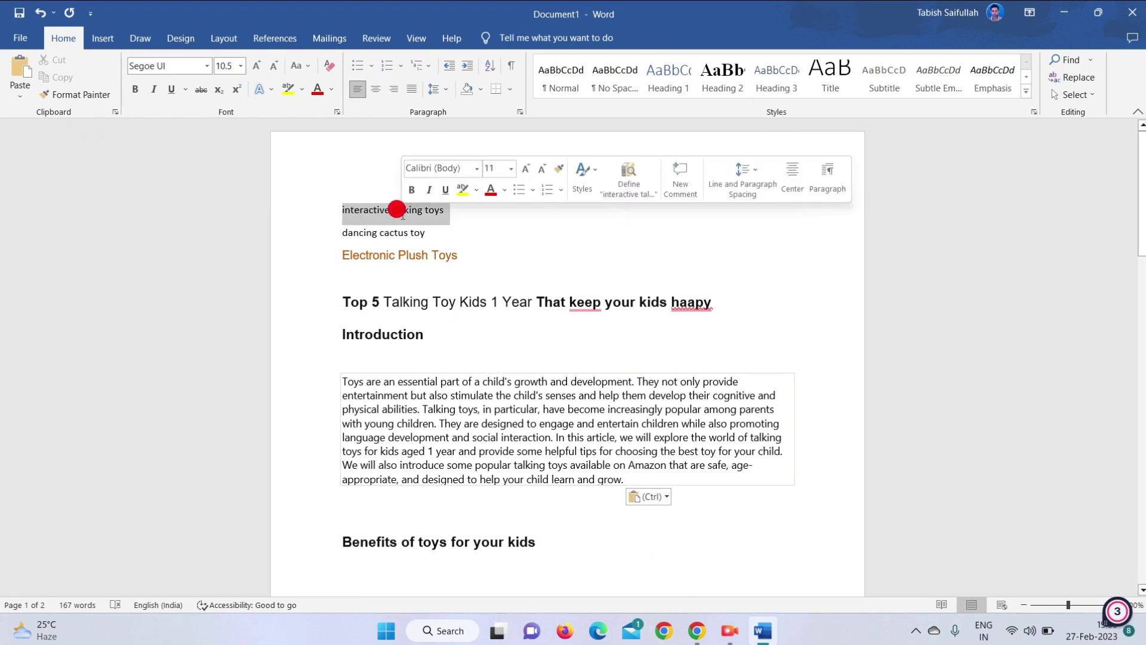
left_click(397, 210)
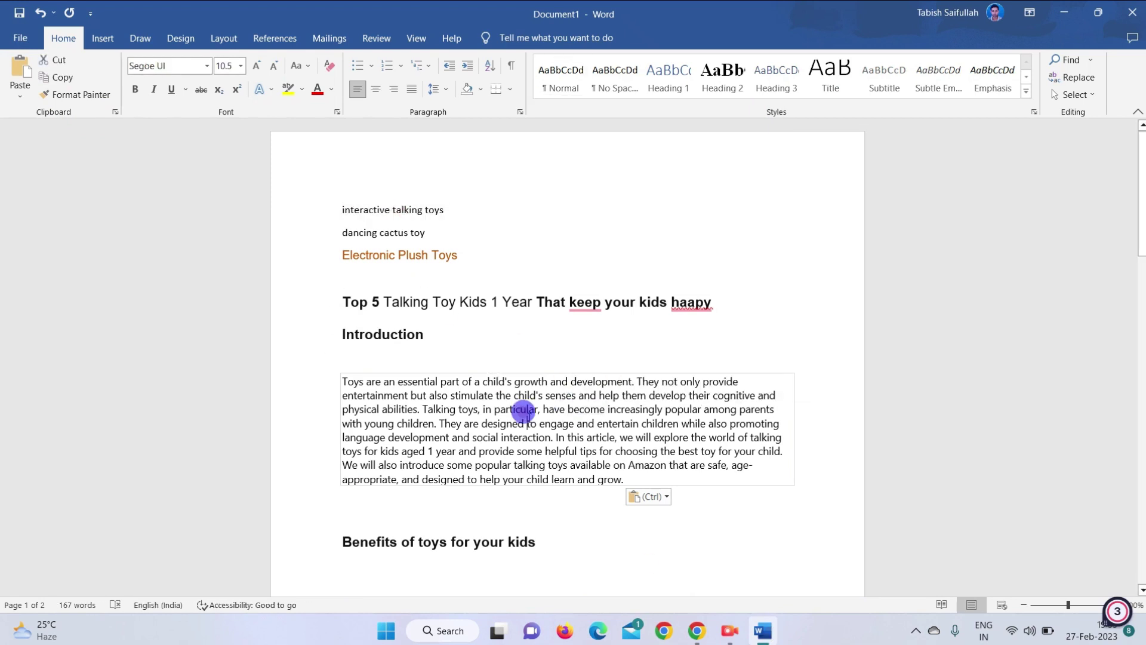
double_click(523, 411)
double_click(560, 451)
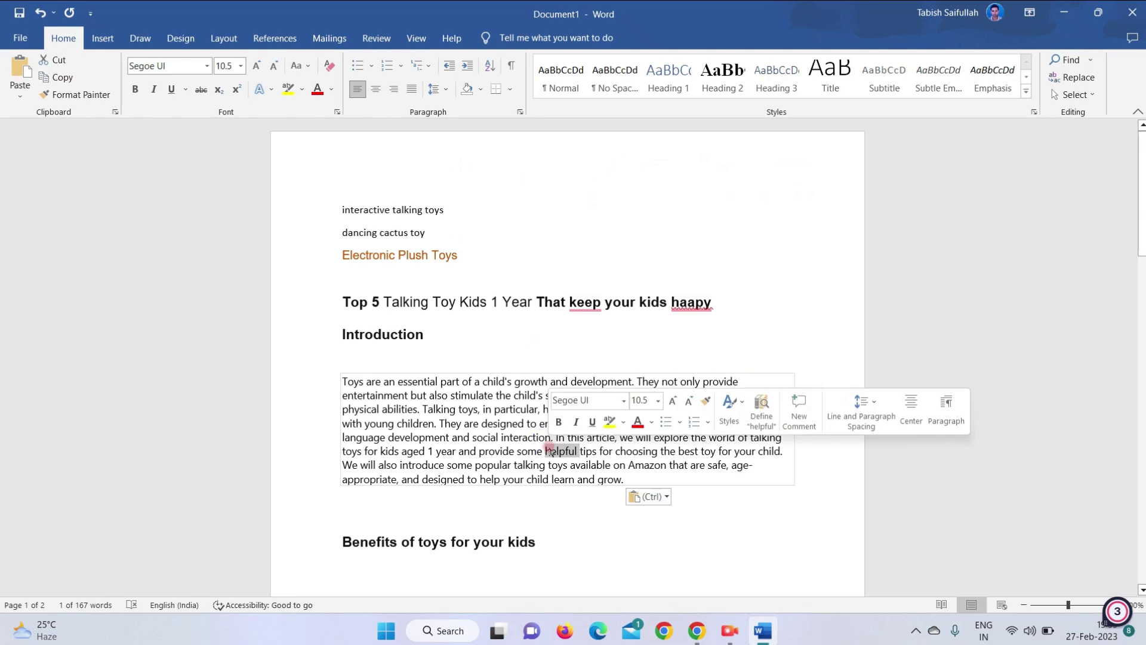
left_click(693, 633)
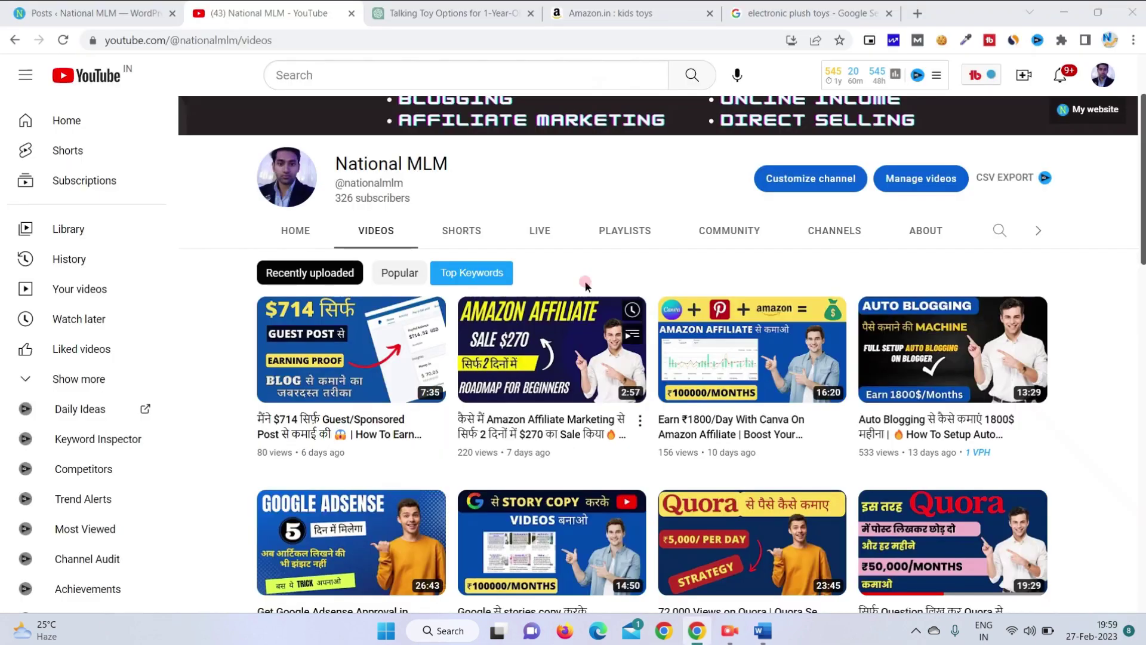
key("ctrl+Tab")
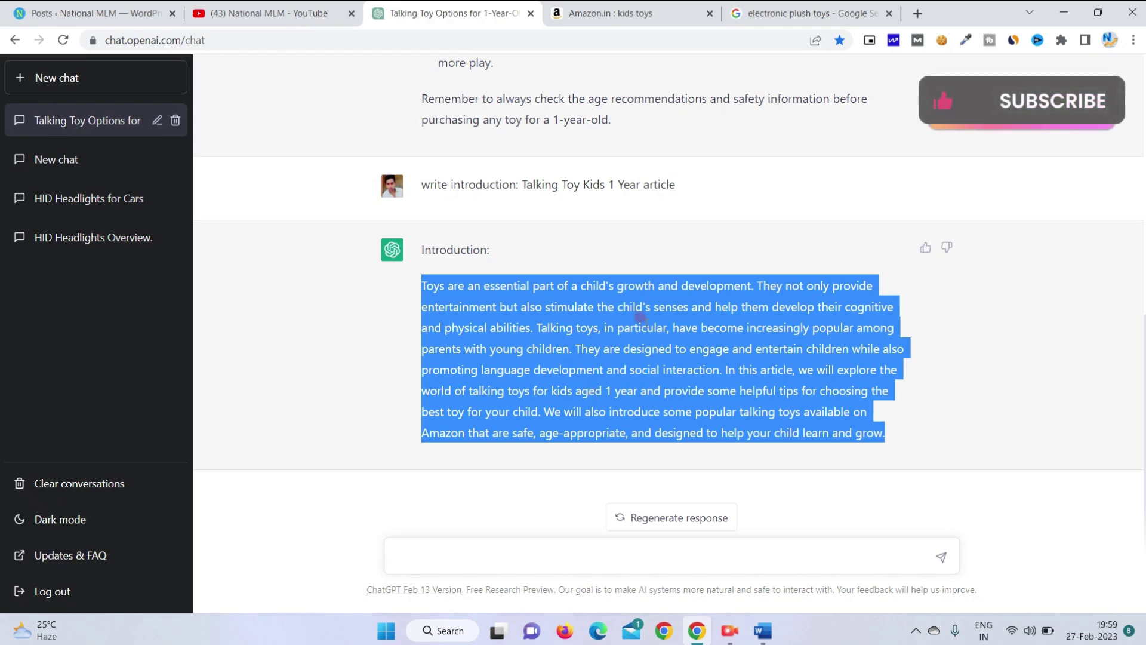
left_click(763, 630)
key("ctrl+v")
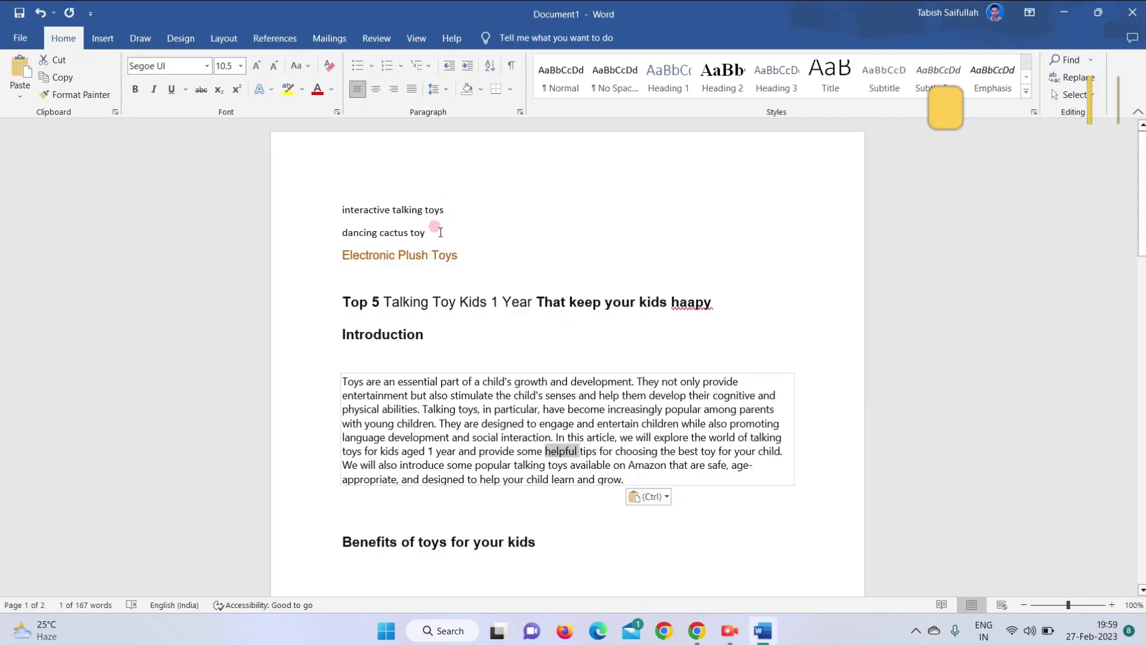
left_click_drag(461, 254, 343, 209)
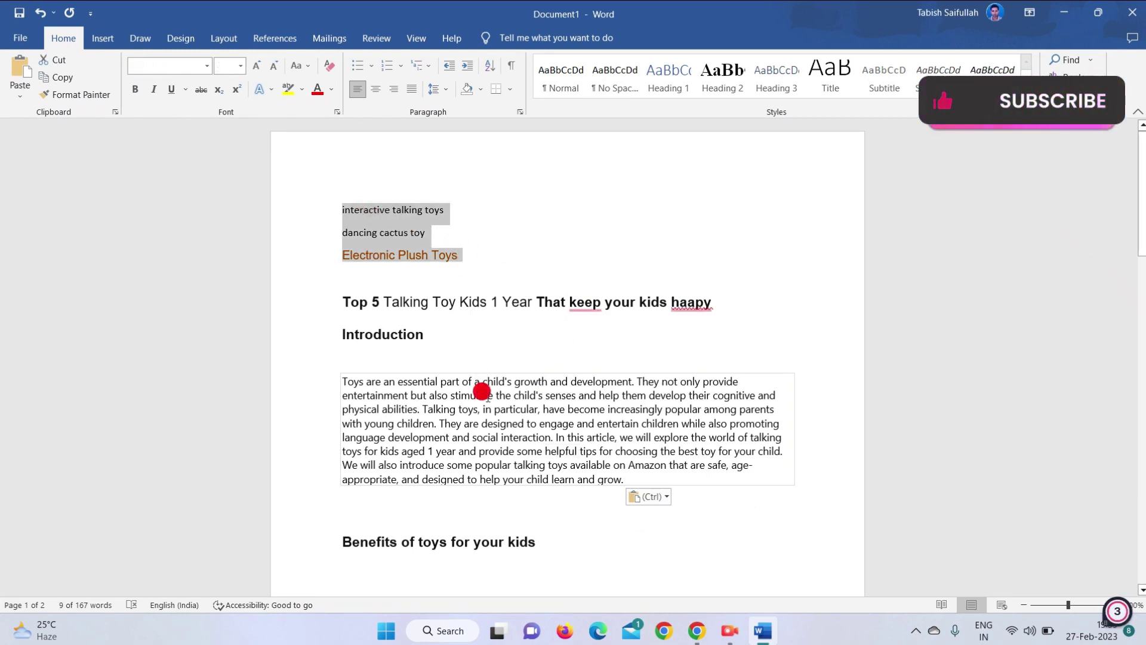
left_click(482, 392)
Copy the heading "Benefits of toys for your kids" from Word and submit the ChatGPT prompt "write 300 words about Benefits of toys for your kids"
scroll(482, 392, "down", 3)
left_click_drag(543, 342, 352, 332)
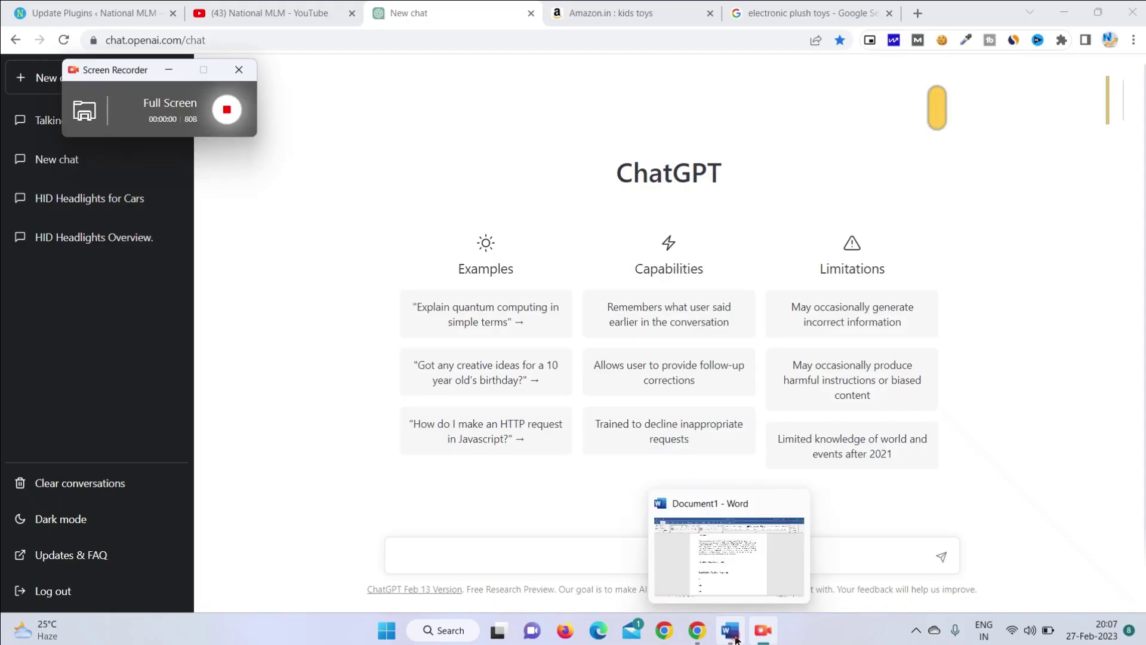
left_click(730, 630)
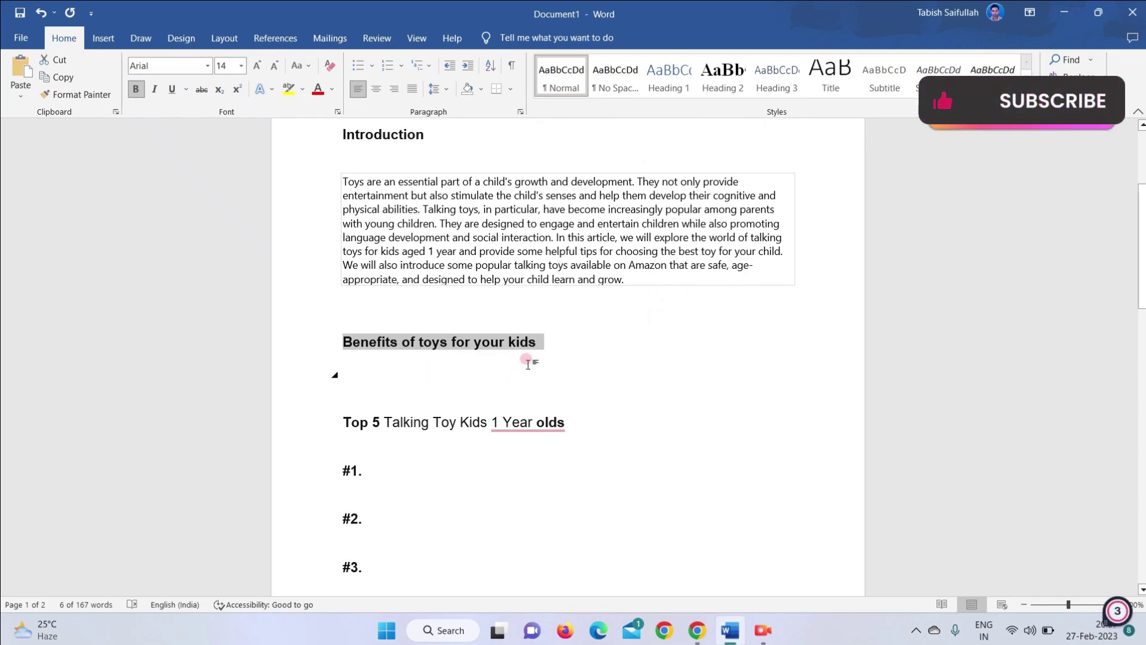
left_click(696, 631)
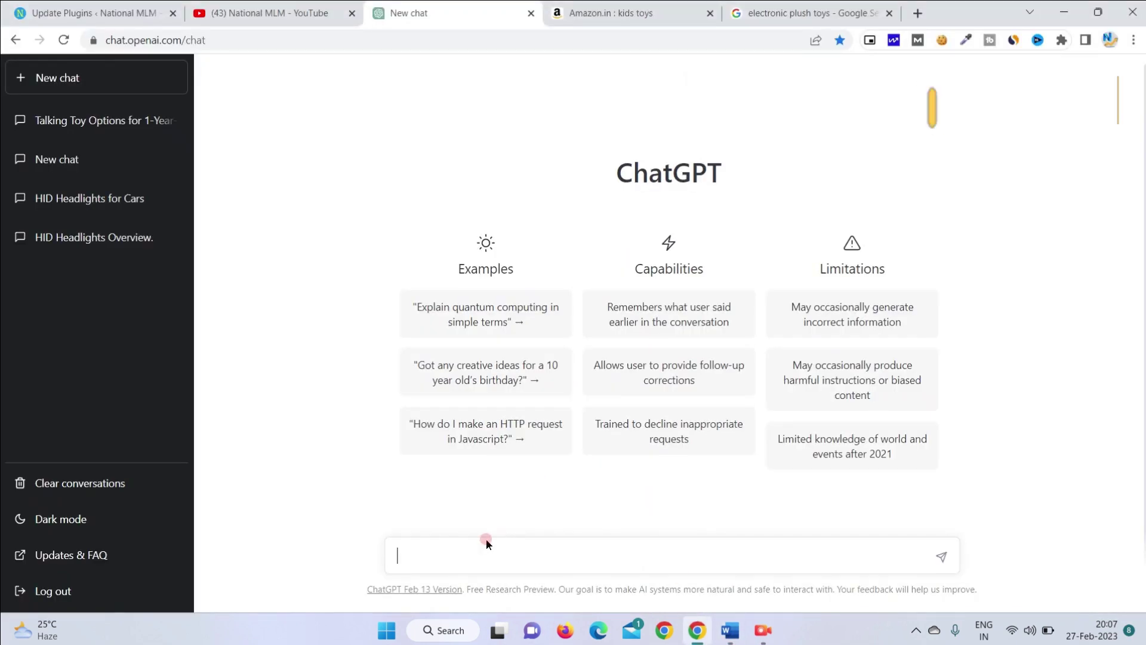
type("write ")
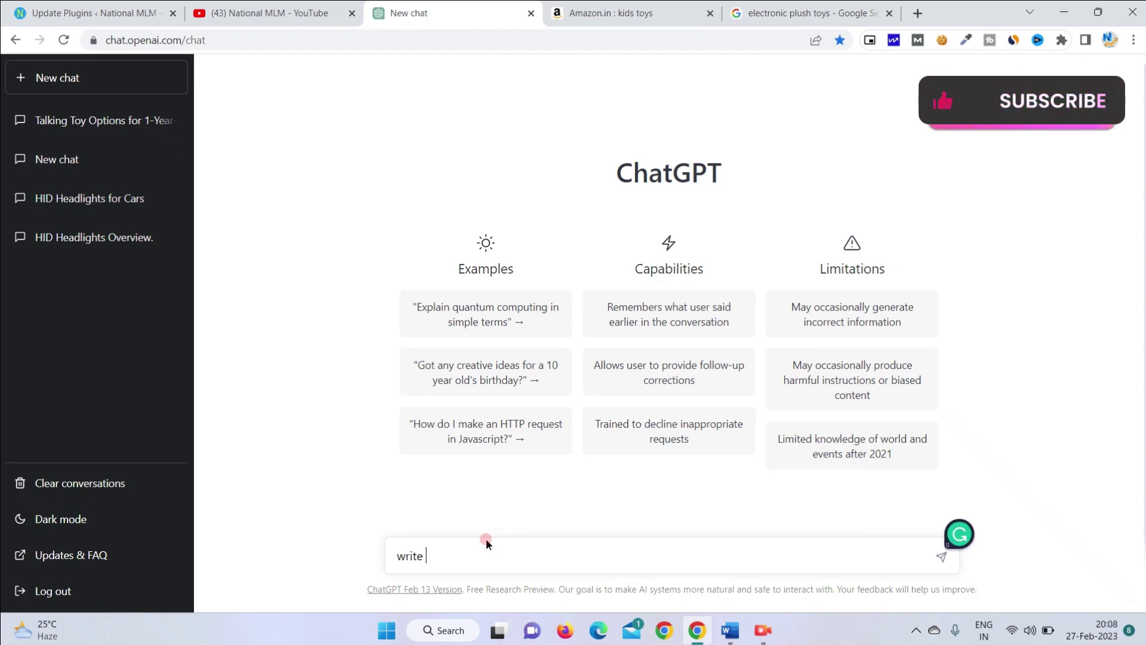
type("3000")
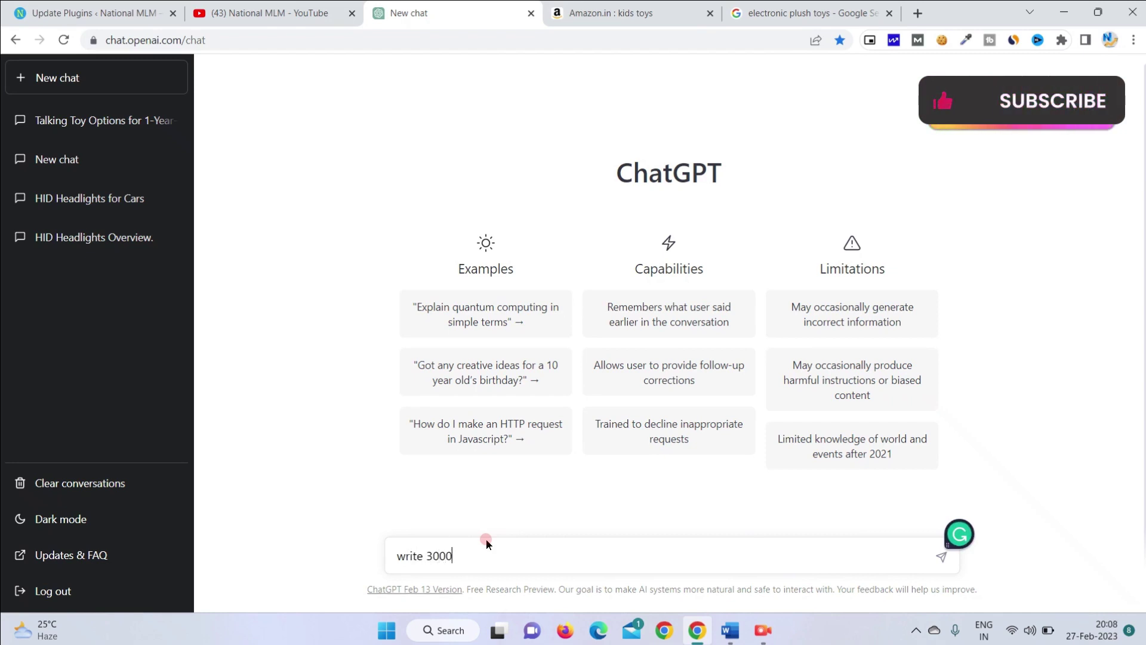
key("BackSpace")
type("words")
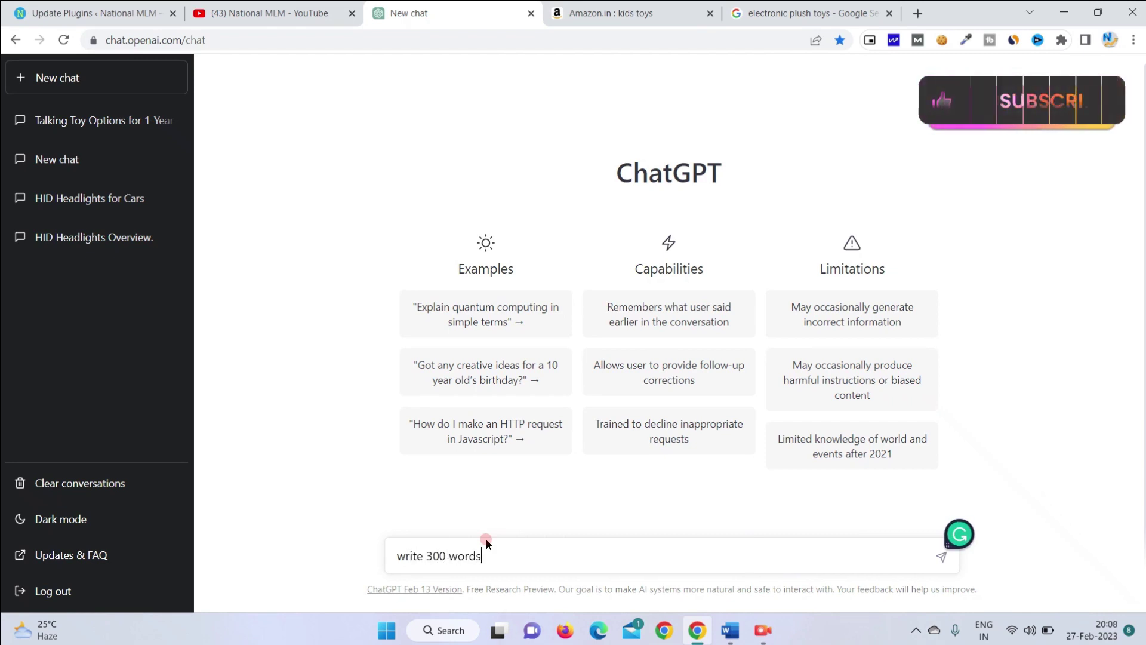
type(" about Benefits of toys for your kids")
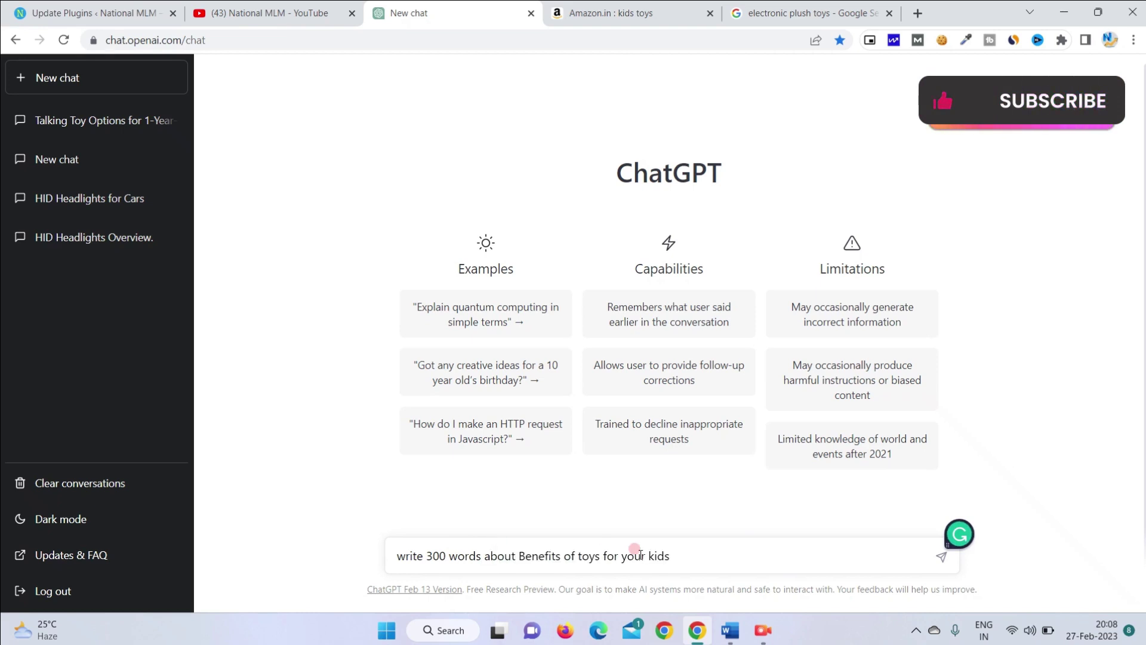
key("Return")
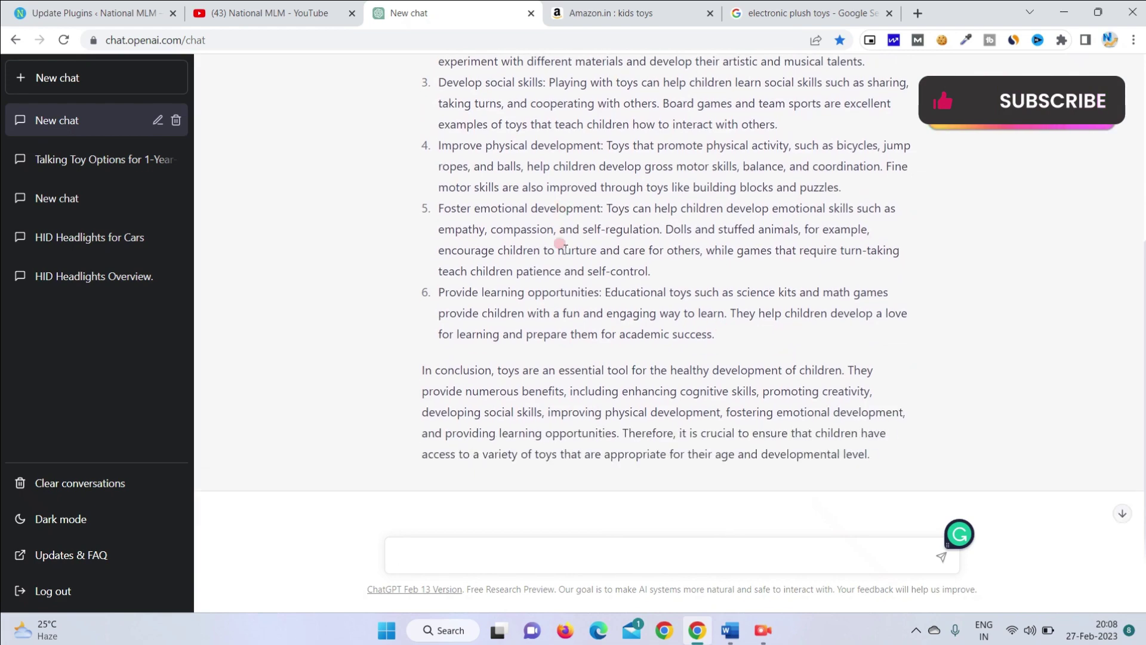
Copy ChatGPT's whole answer on toy benefits and paste it below the "Benefits of toys for your kids" heading in the Word document
scroll(468, 160, "up", 3)
scroll(467, 160, "up", 1)
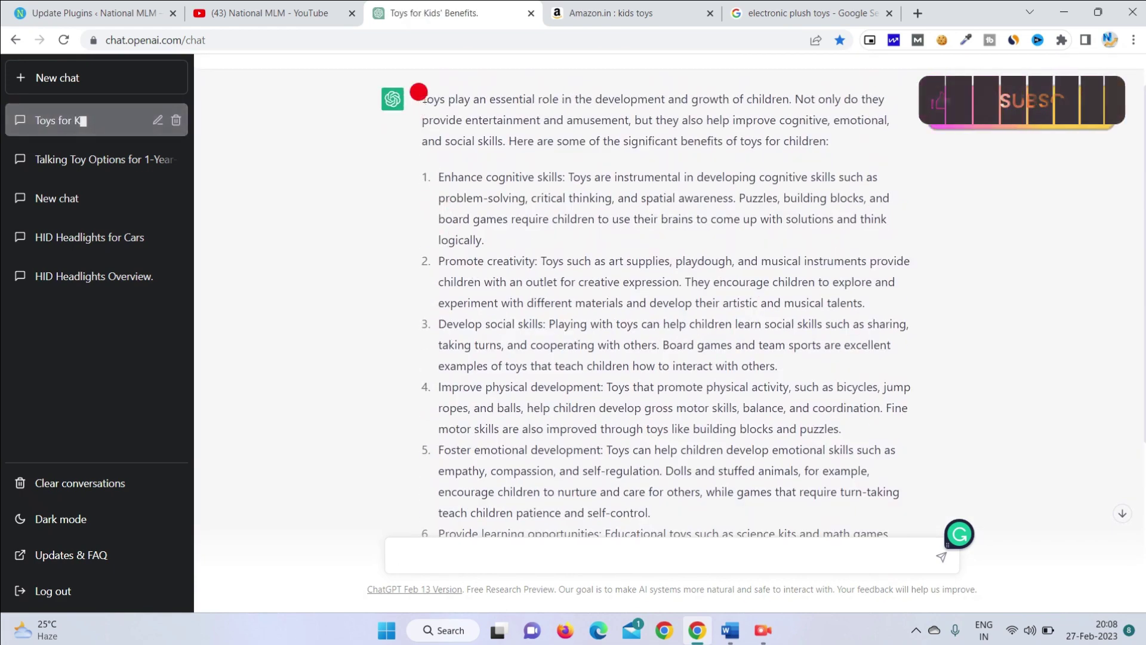
left_click_drag(421, 98, 805, 532)
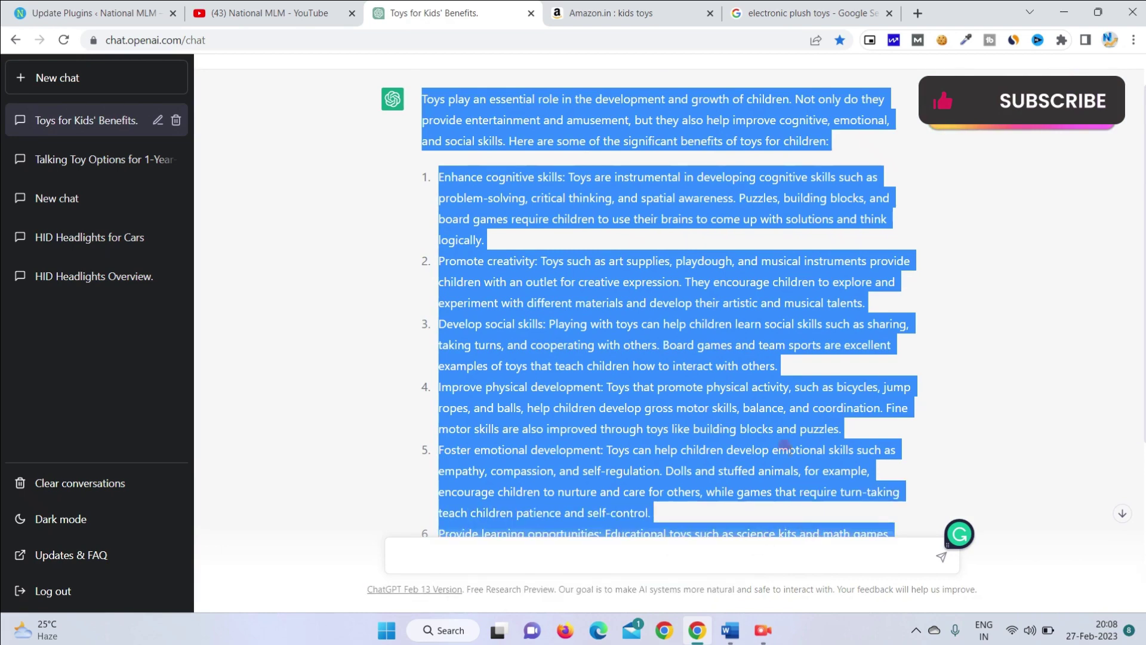
scroll(786, 446, "down", 4)
left_click(730, 630)
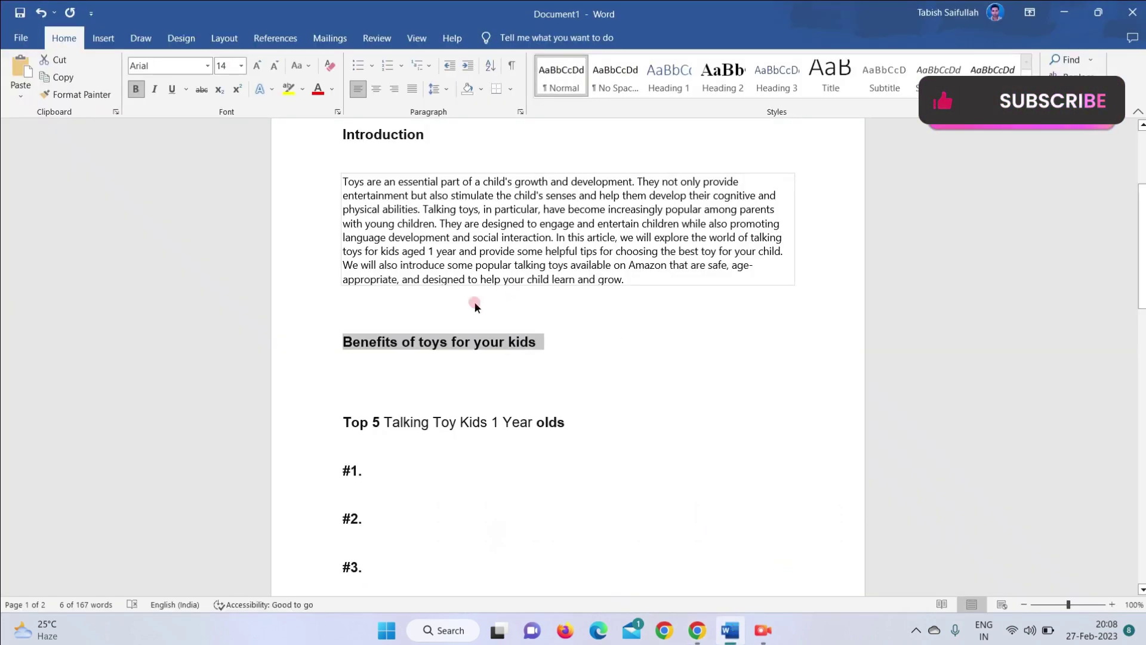
left_click(423, 376)
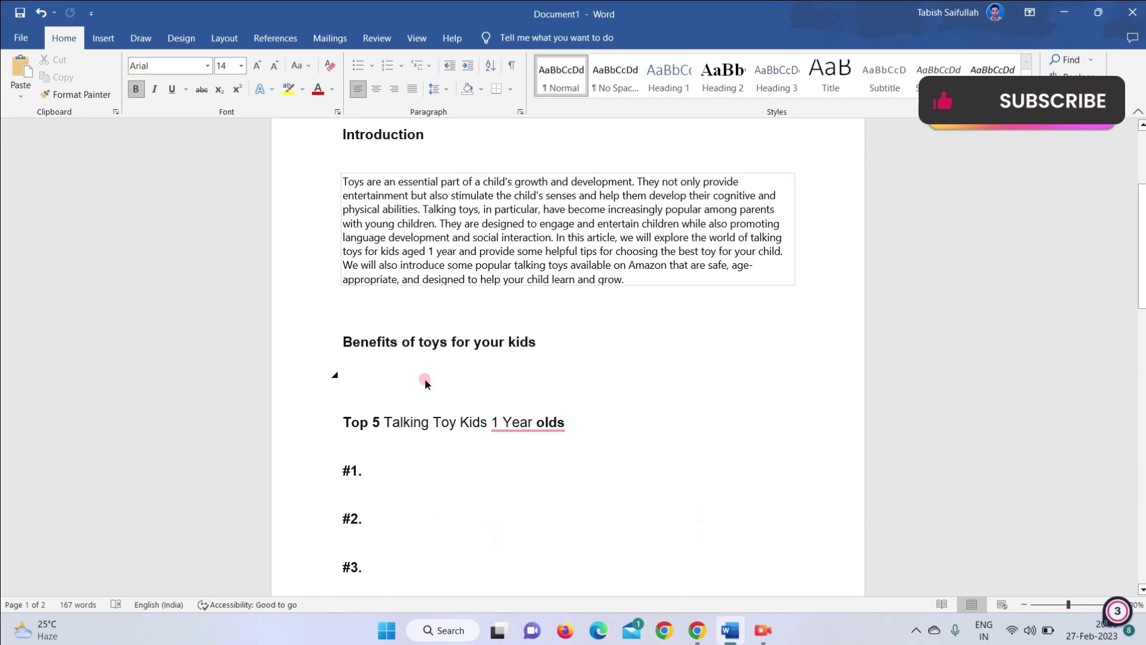
key("ctrl+v")
Review the three keywords above the title and look for places in the pasted benefits section where they could be worked in
scroll(587, 411, "up", 3)
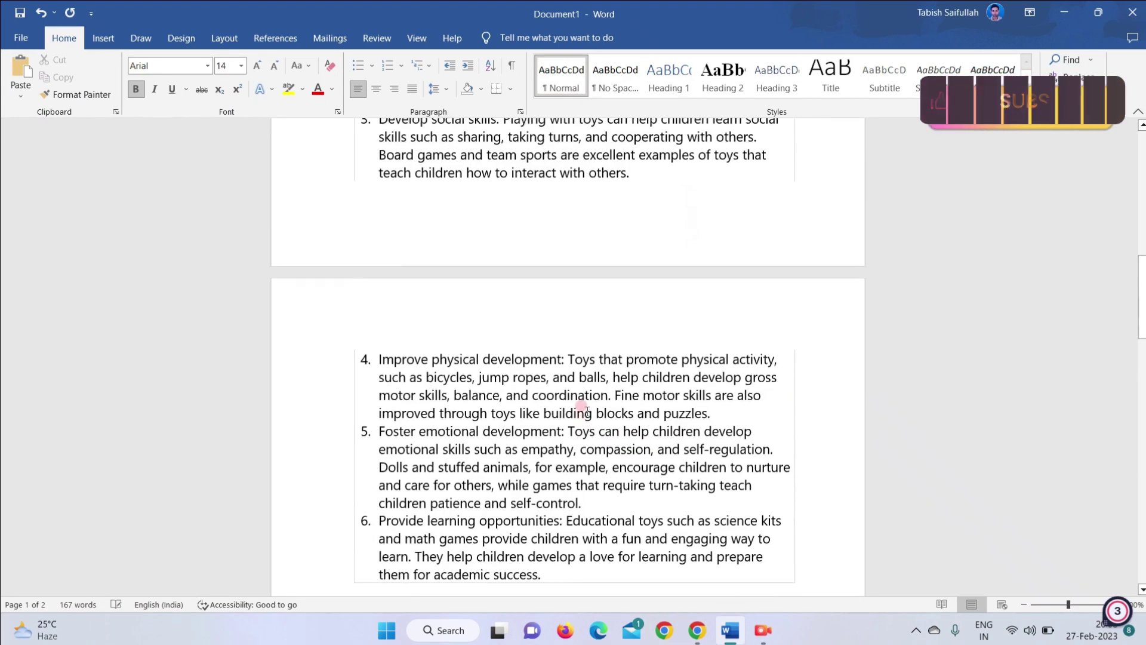
scroll(587, 411, "up", 10)
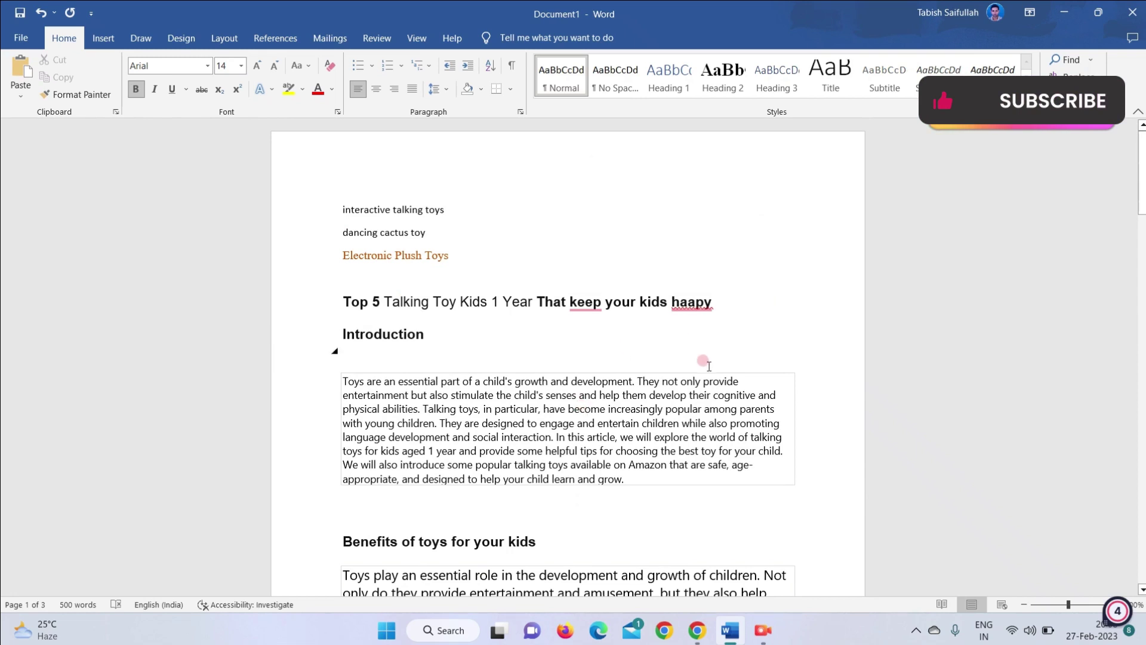
left_click_drag(453, 255, 358, 217)
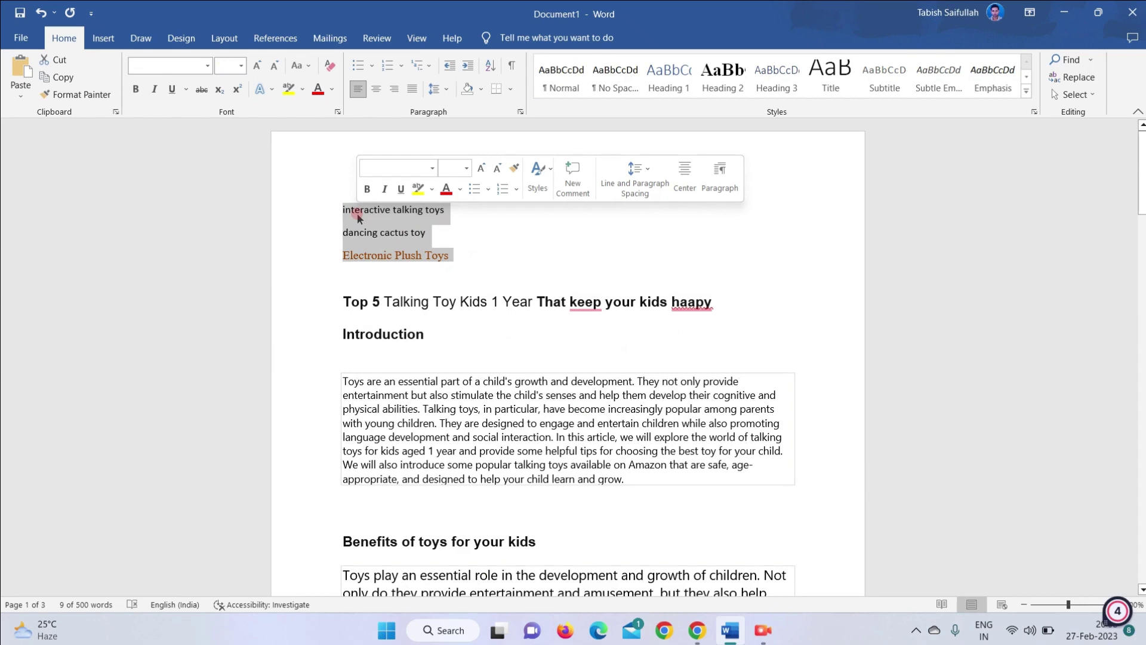
scroll(519, 430, "down", 5)
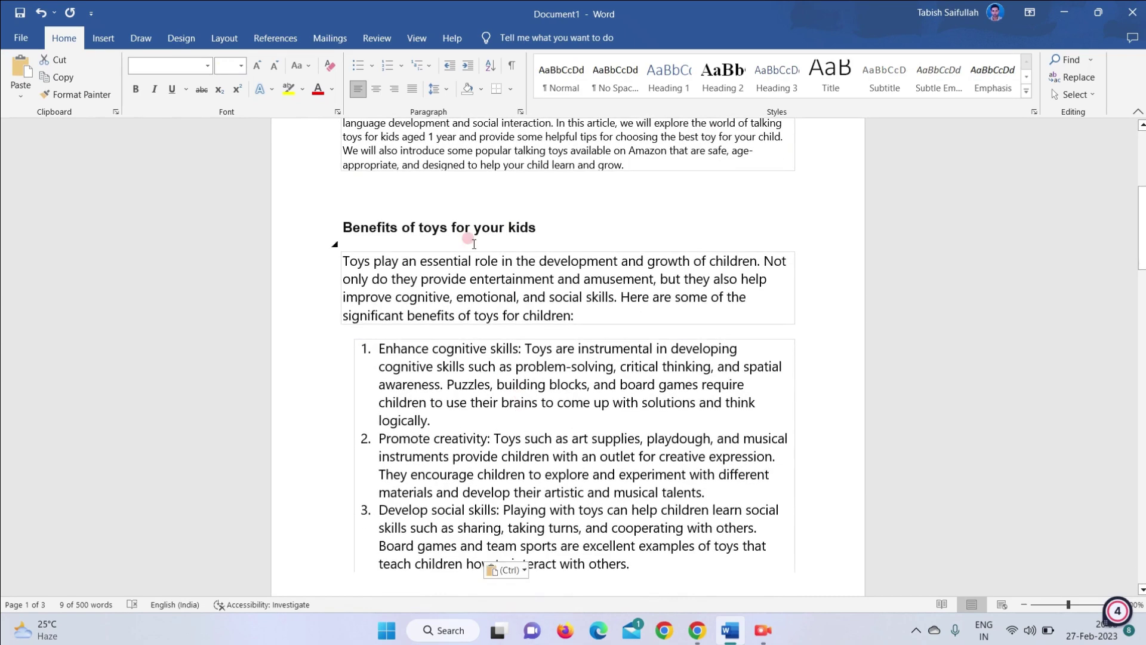
left_click(513, 263)
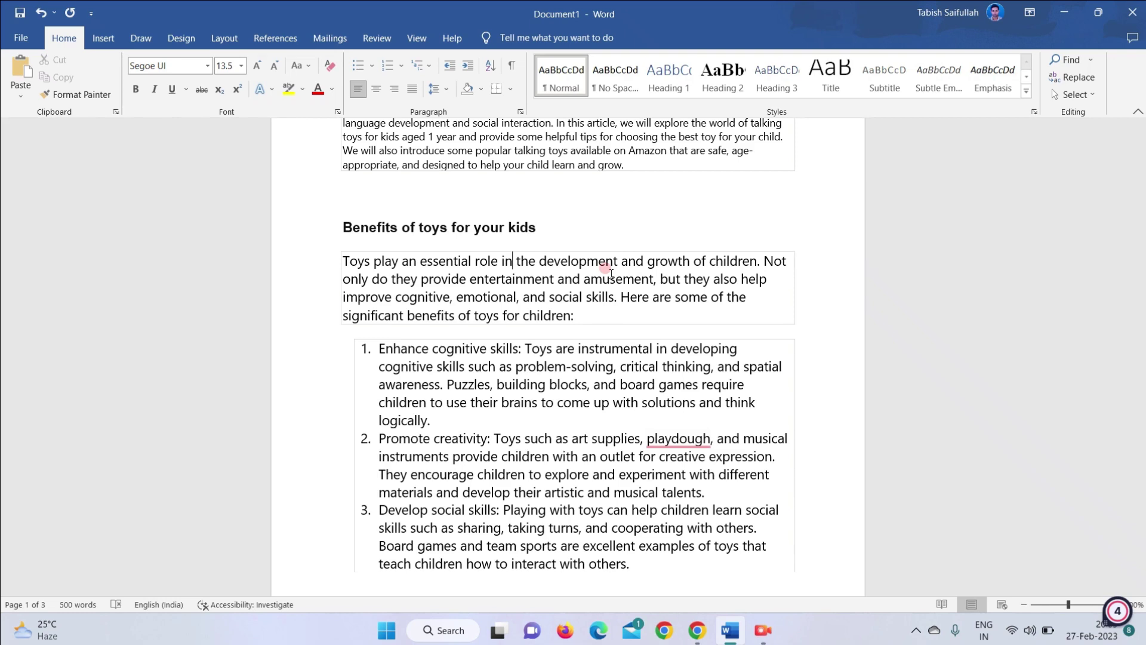
scroll(591, 311, "down", 2)
scroll(519, 343, "down", 6)
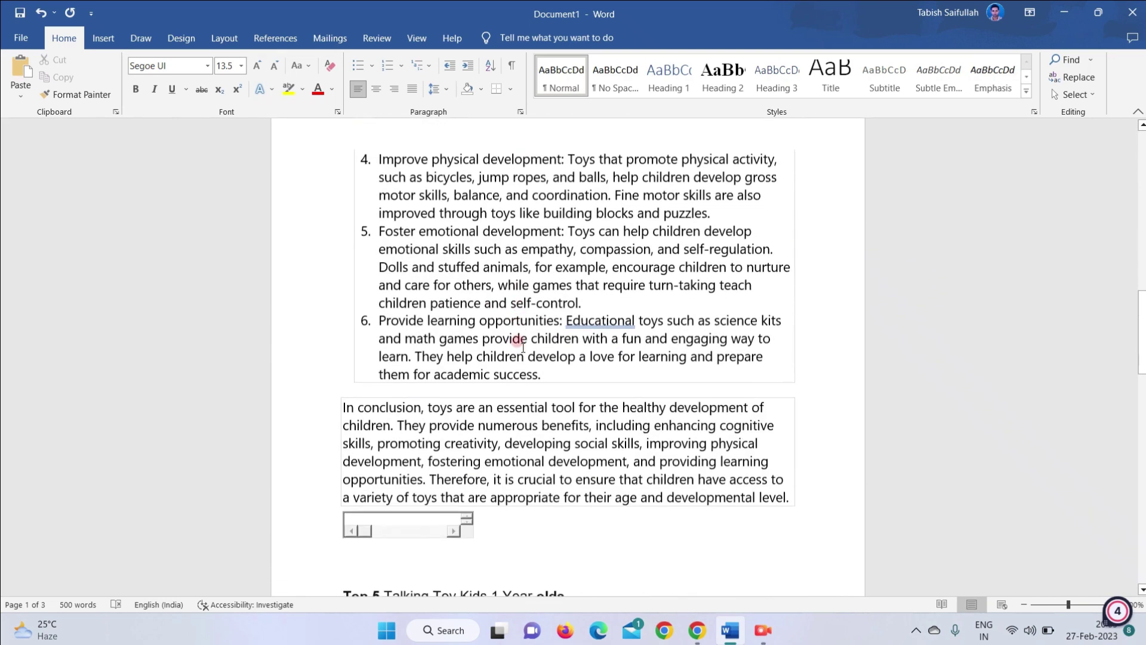
Delete the stray embedded text box left below the pasted conclusion paragraph, above the "Top 5" heading
key("ctrl+v")
scroll(507, 370, "down", 3)
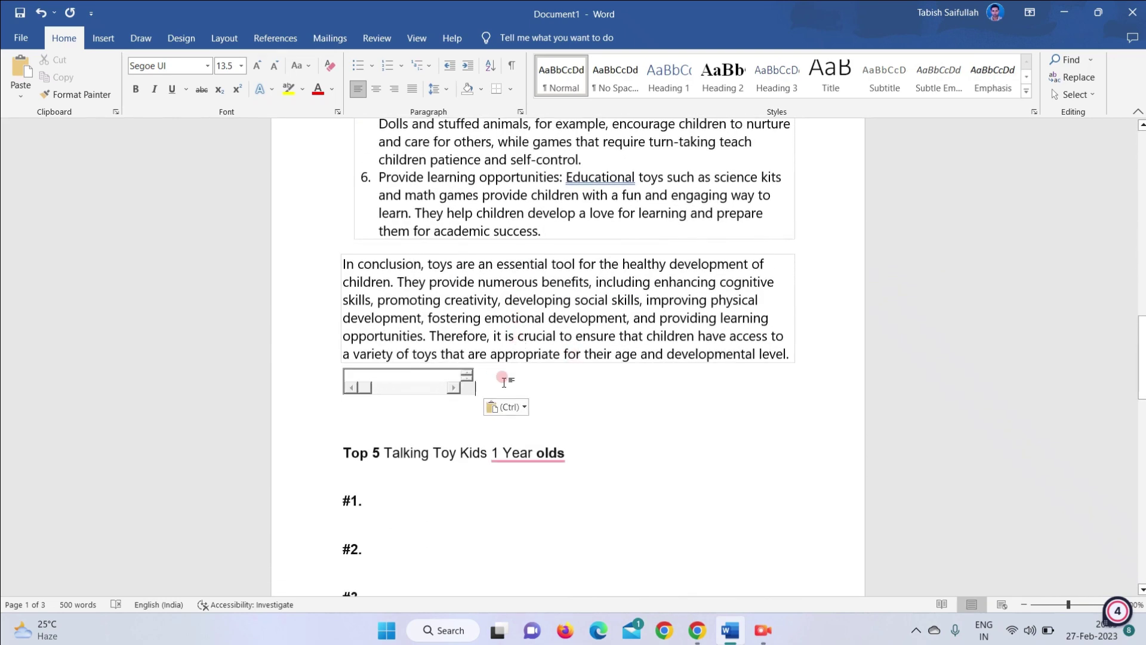
key("BackSpace")
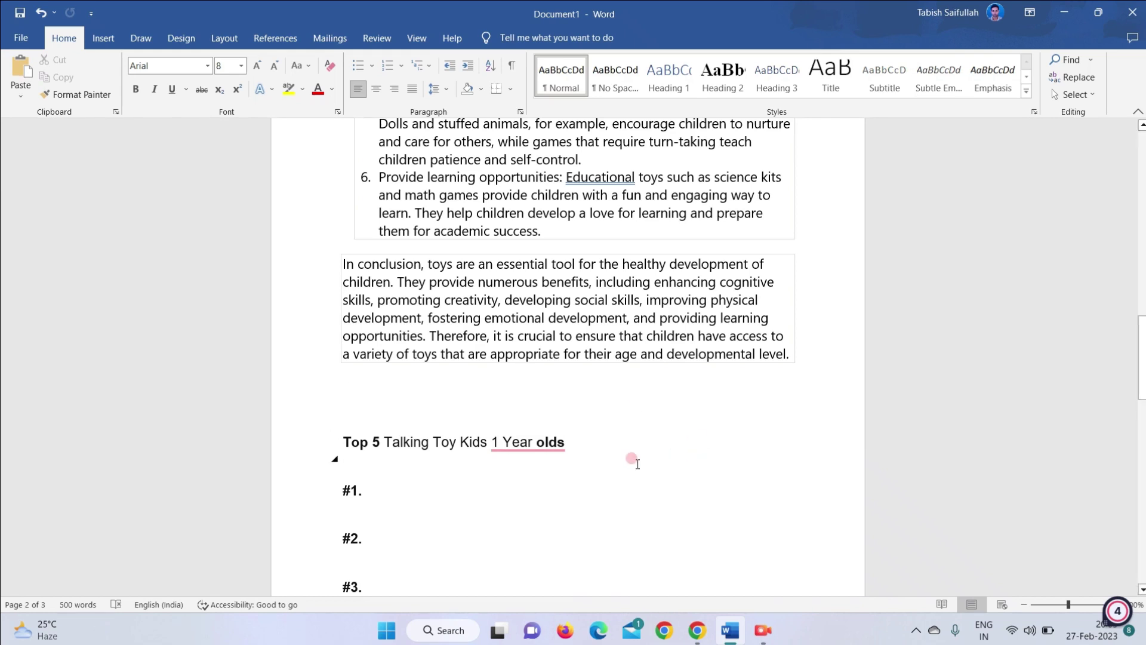
Copy the "Top 5" heading from Word and submit the ChatGPT prompt "which are the Top 5 Talking Toy Kids 1 Year olds"
scroll(627, 457, "down", 5)
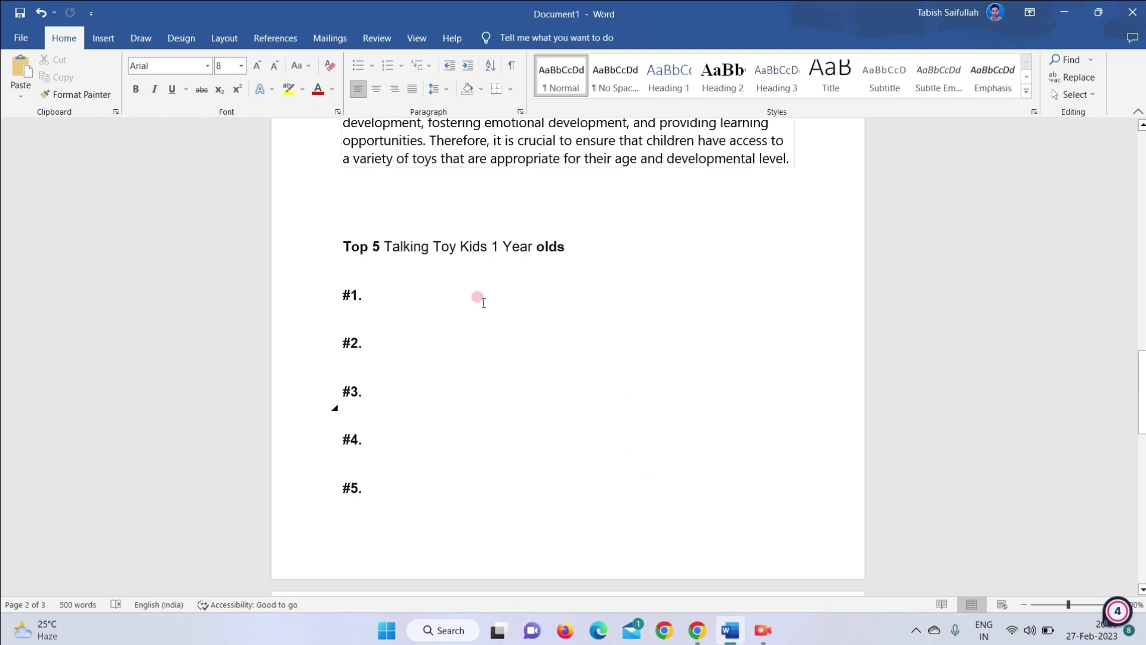
left_click_drag(572, 247, 356, 245)
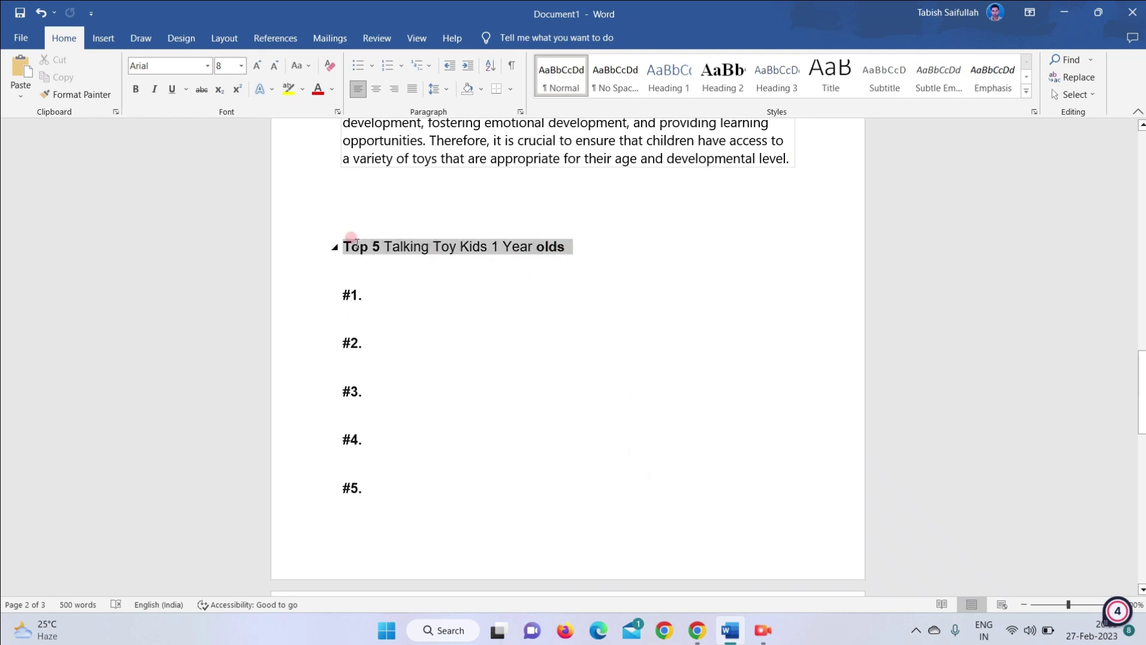
left_click(697, 630)
left_click(463, 549)
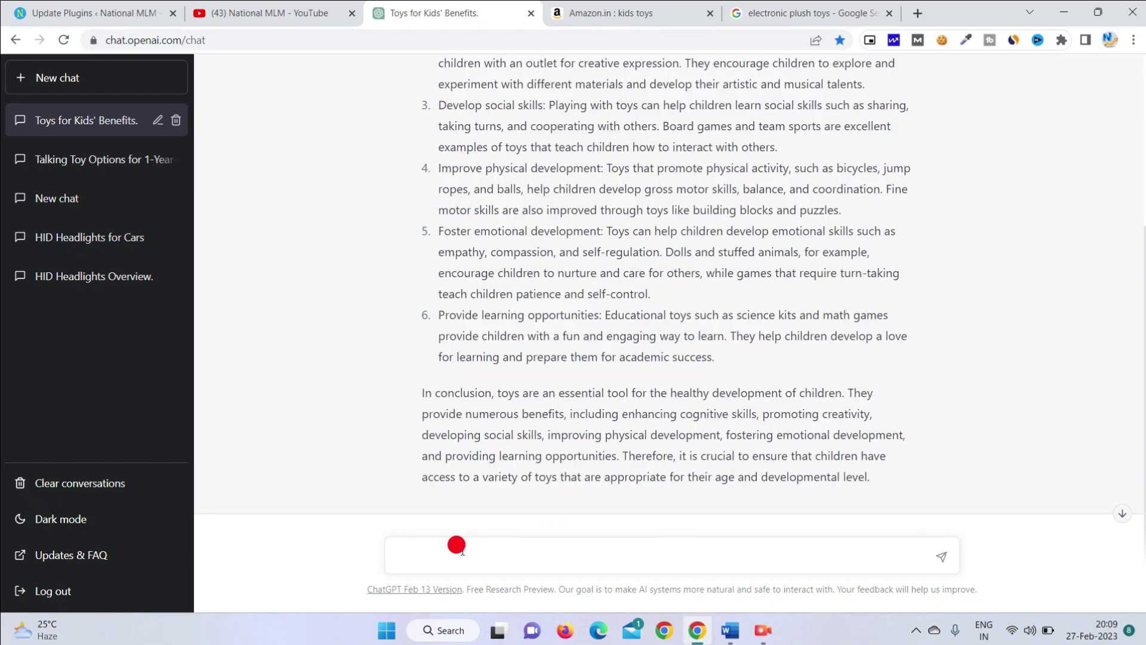
type("which")
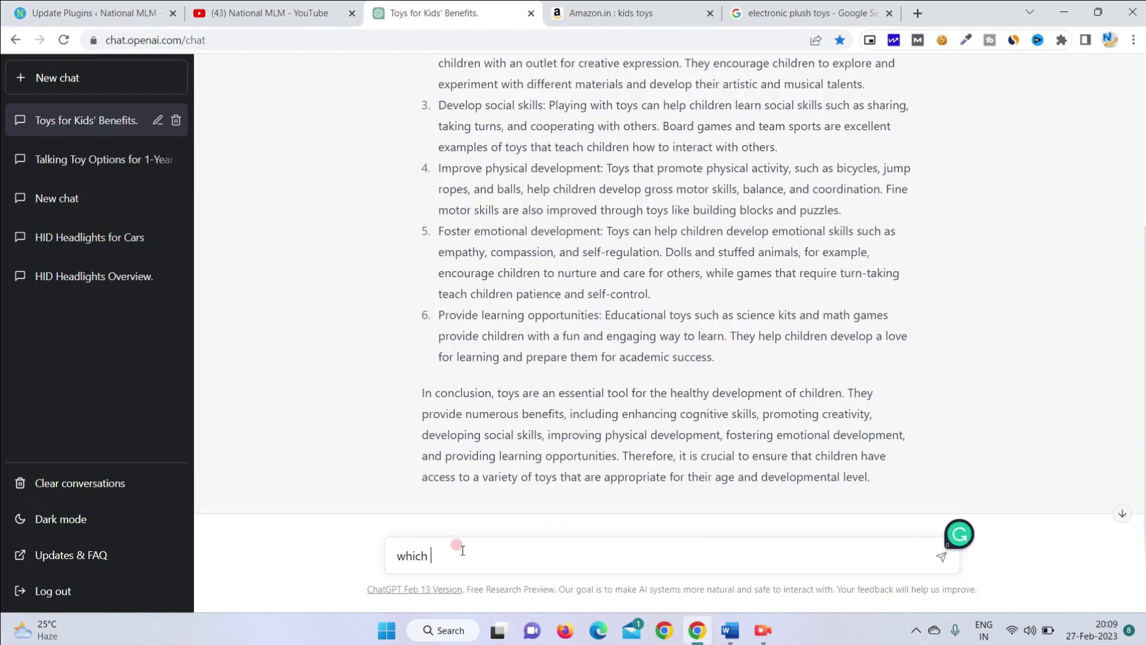
type(" are thae Top 5 Talking Toy Kids 1 Year olds")
key("Return")
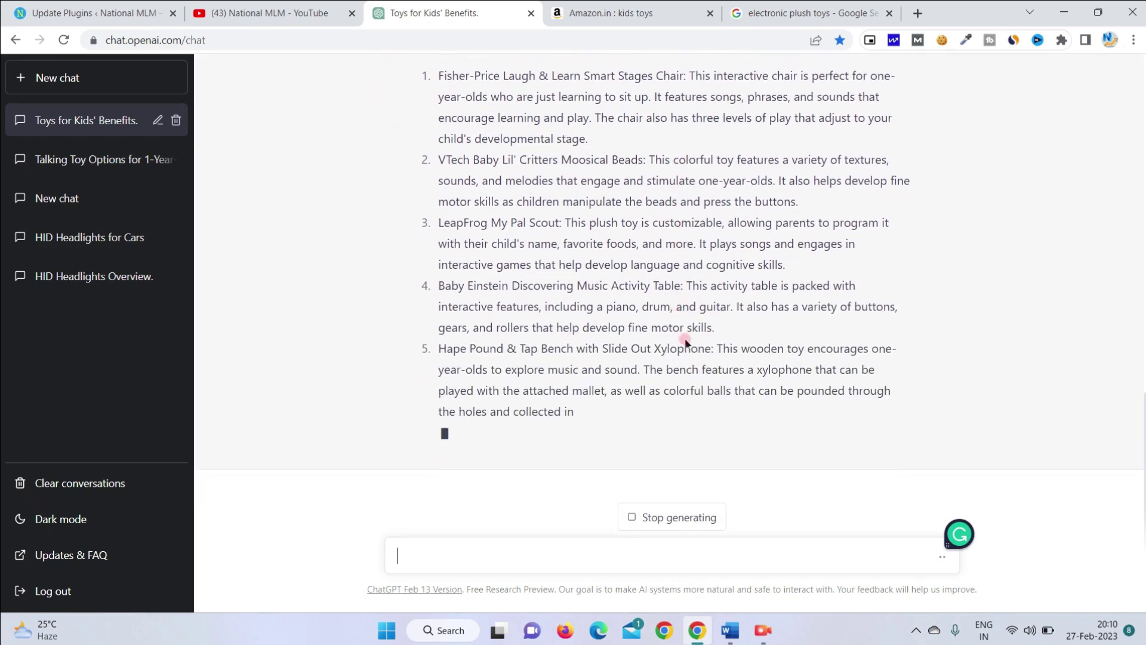
Copy the first listed toy's name and submit the prompt "Write 100 word about Fisher-Price Laugh & Learn Smart Stages Chair toys for kids"
scroll(662, 233, "up", 4)
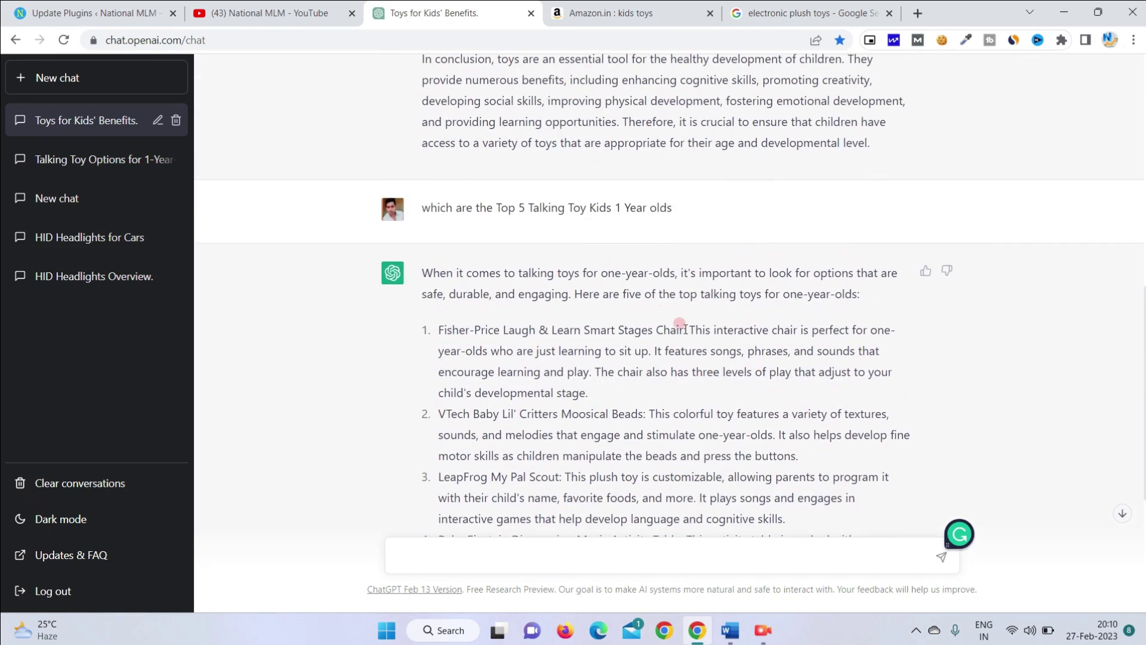
left_click_drag(684, 329, 452, 330)
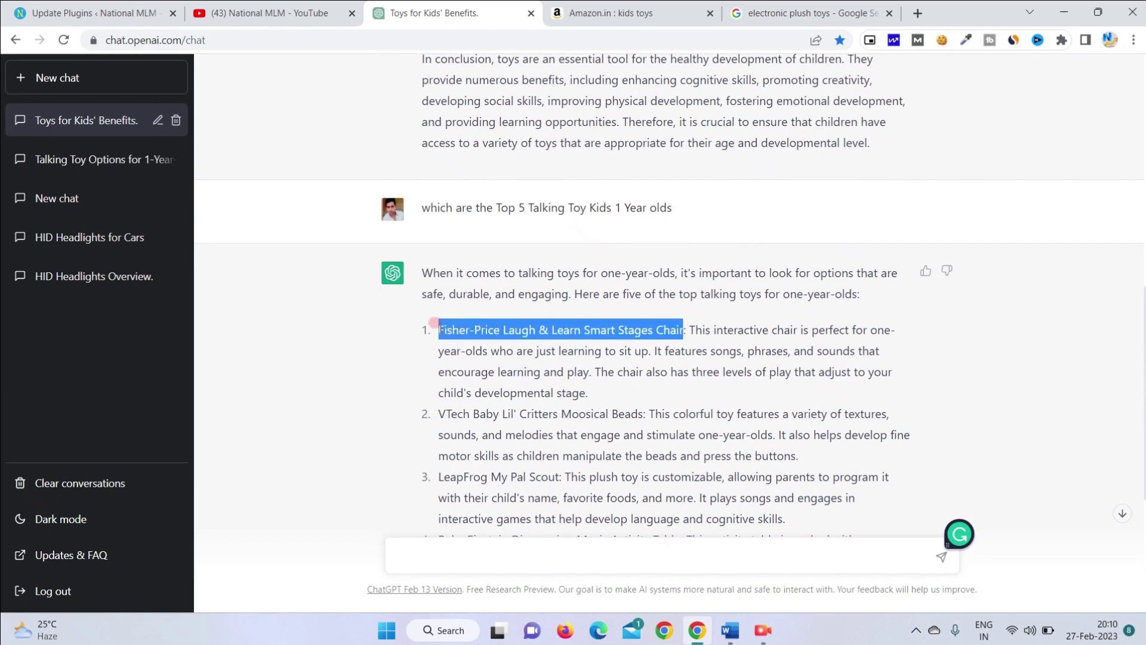
left_click(451, 542)
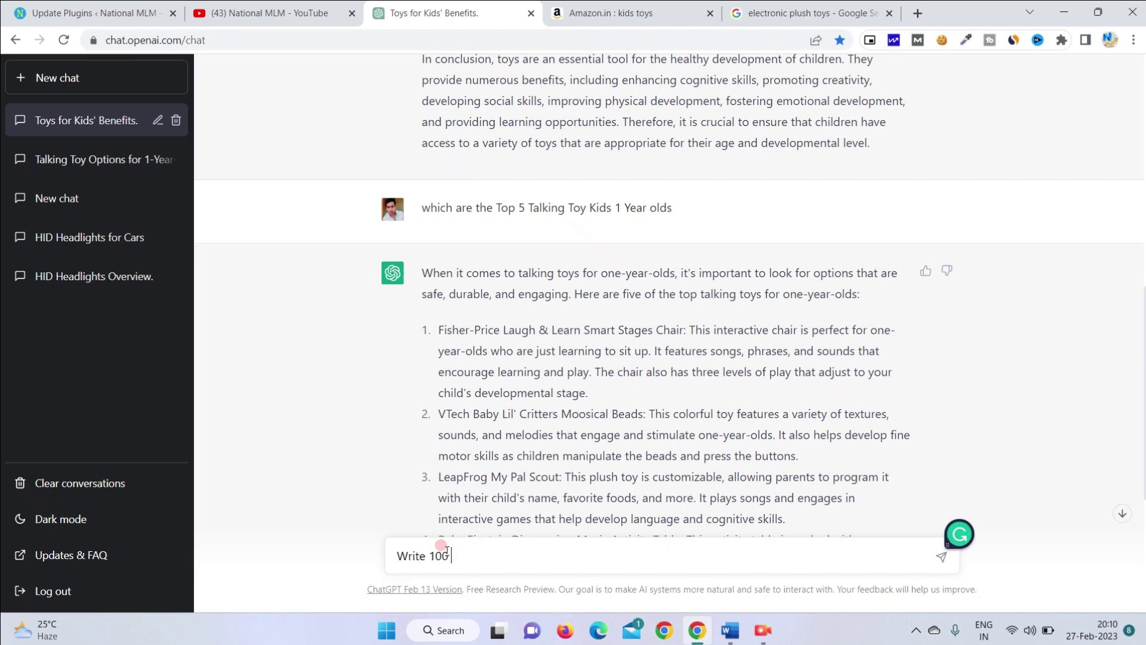
type("Write 100 word about")
type("Fisher-Price Laugh & Learn Smart Stages Chair")
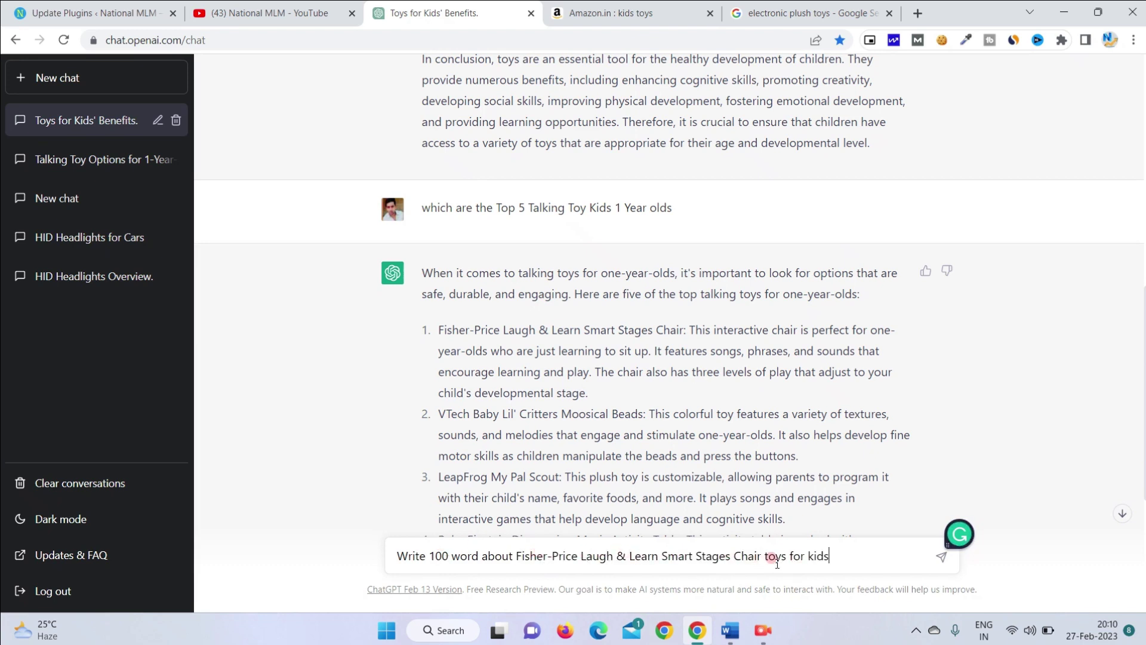
key("Return")
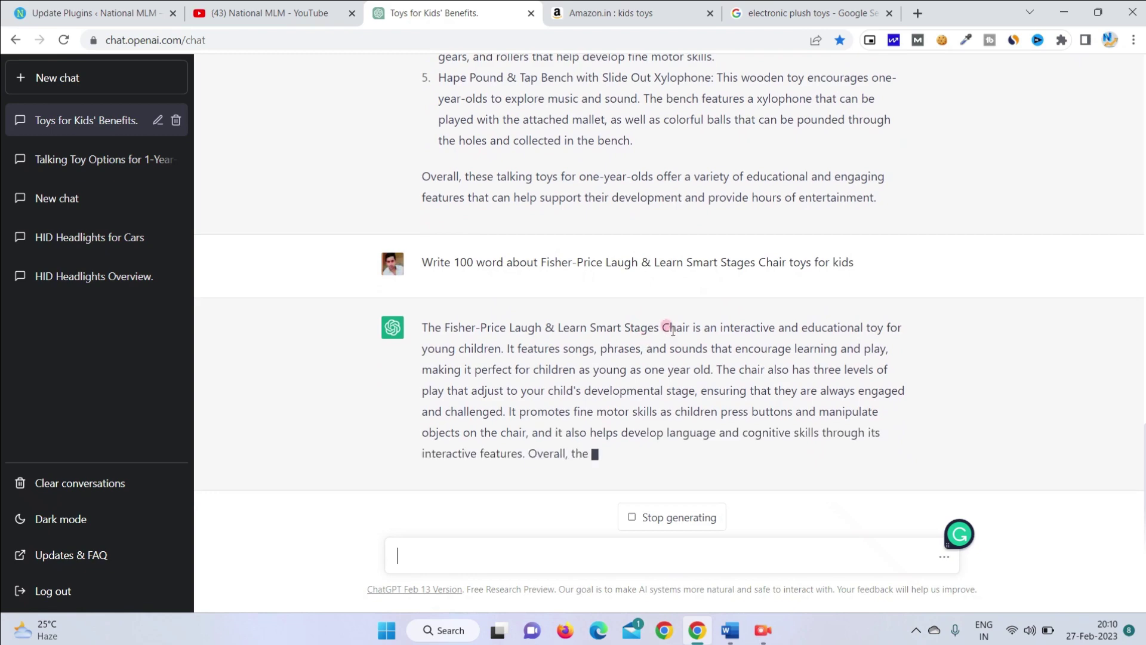
Switch to the Amazon kids toys results and examine the Vebeto Dancing Cactus Talking Toy product title
left_click(690, 6)
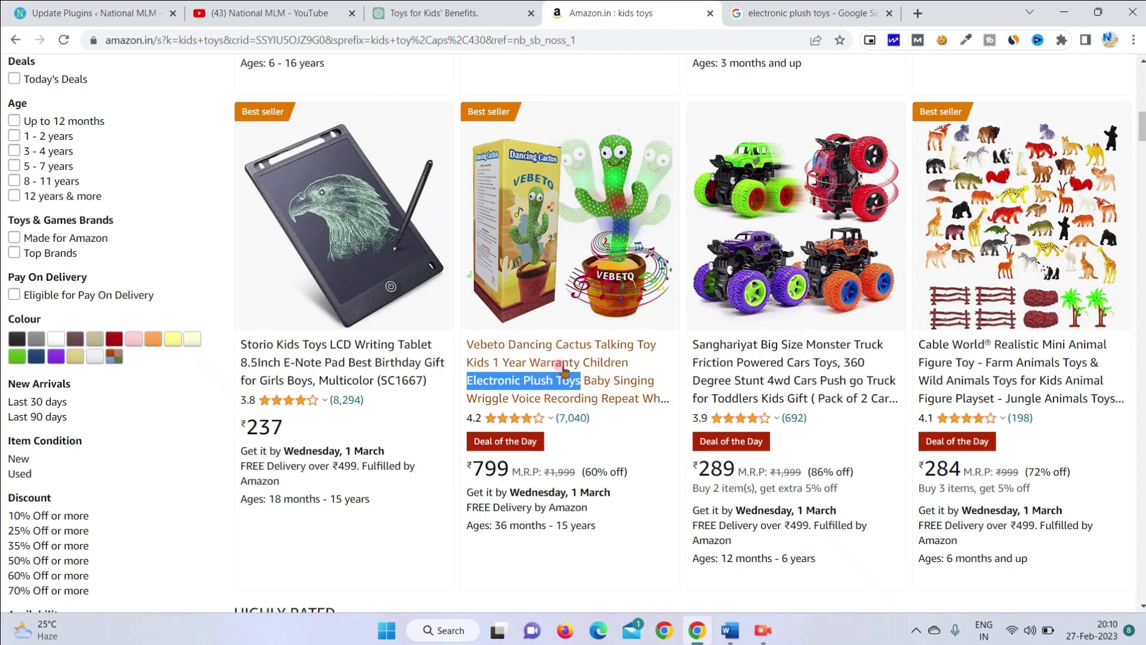
key("ctrl+shift+Tab")
key("ctrl+Tab")
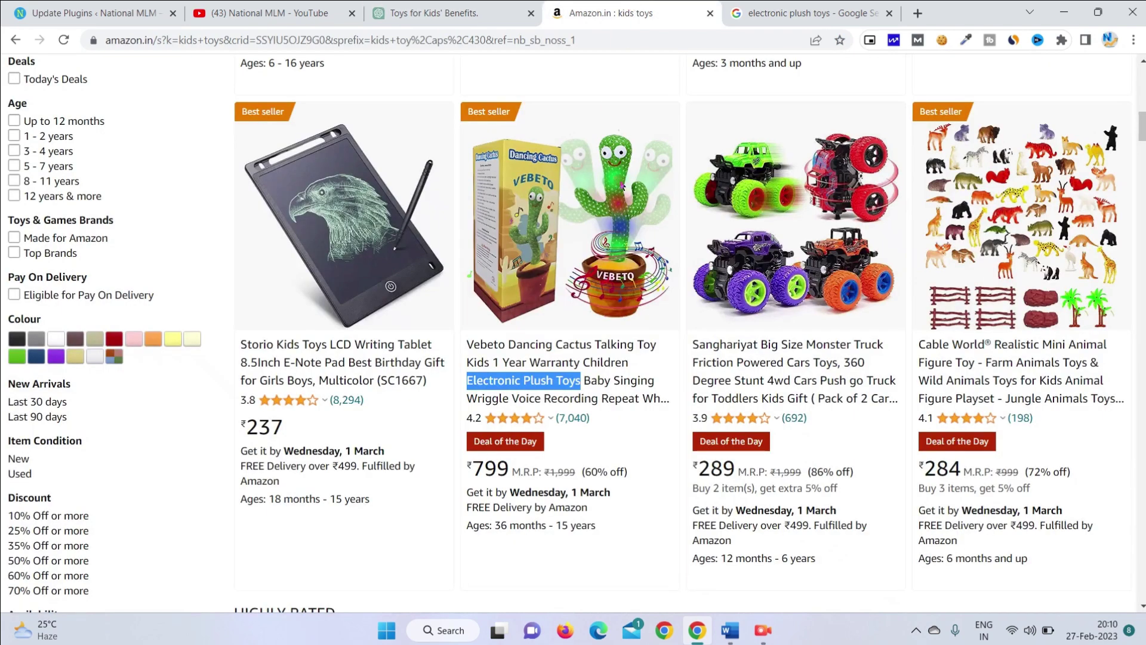
left_click_drag(593, 339, 528, 362)
key("ctrl+c")
Switch to the Word outline and add an empty paragraph below the "#1." entry of the Top 5 list
left_click(451, 13)
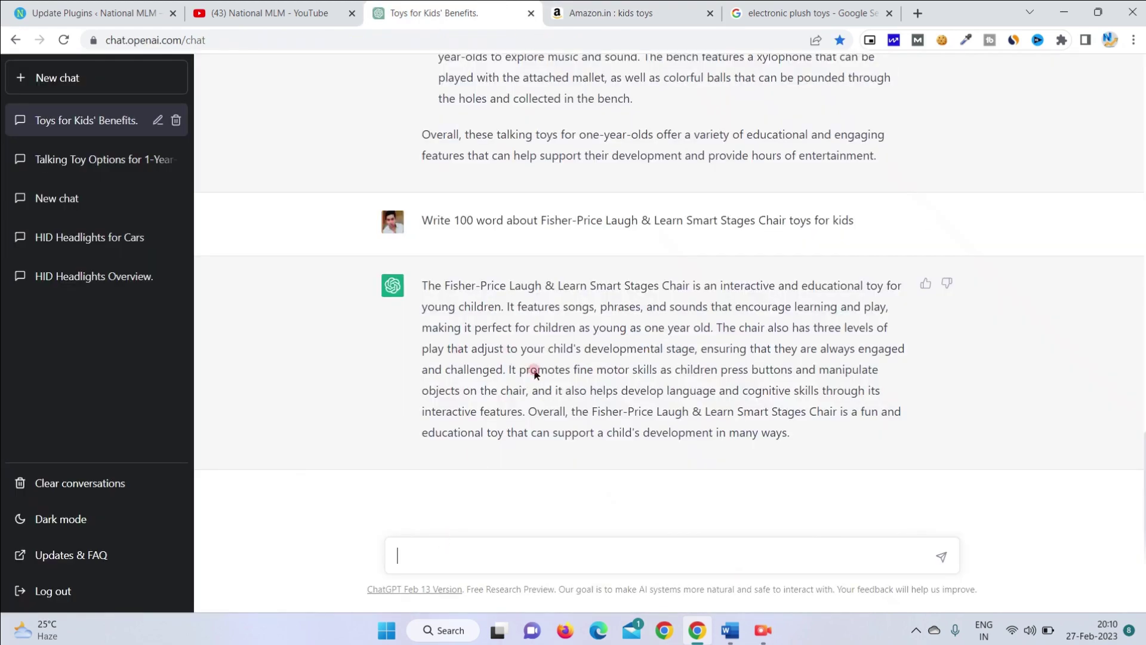
double_click(513, 322)
left_click(730, 630)
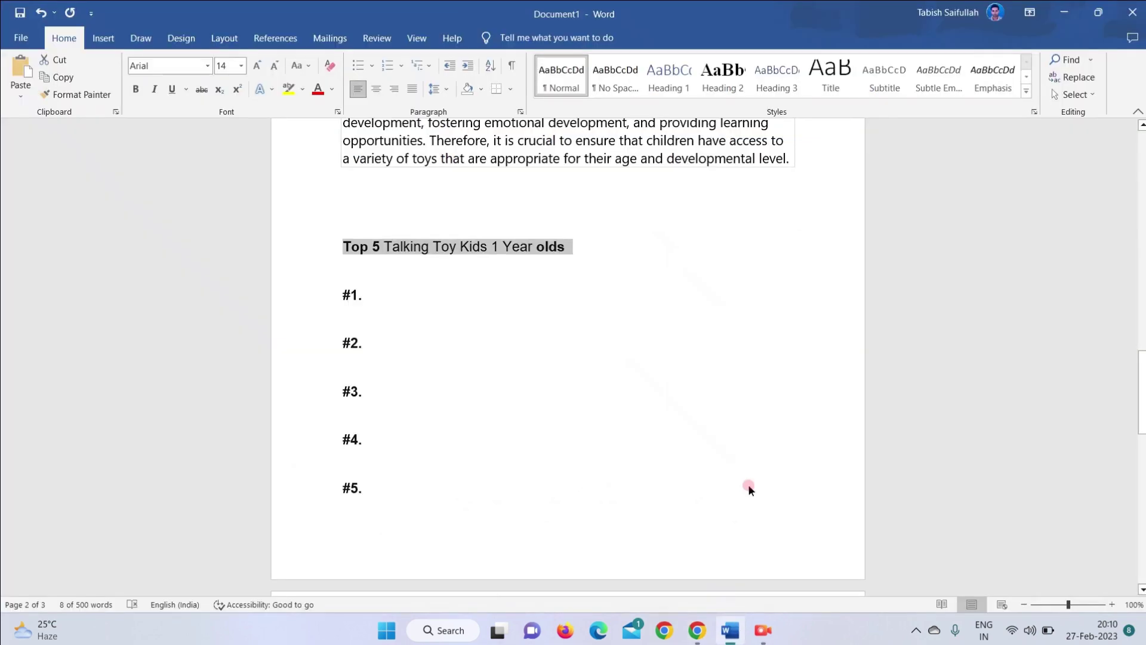
left_click(392, 314)
key("Return")
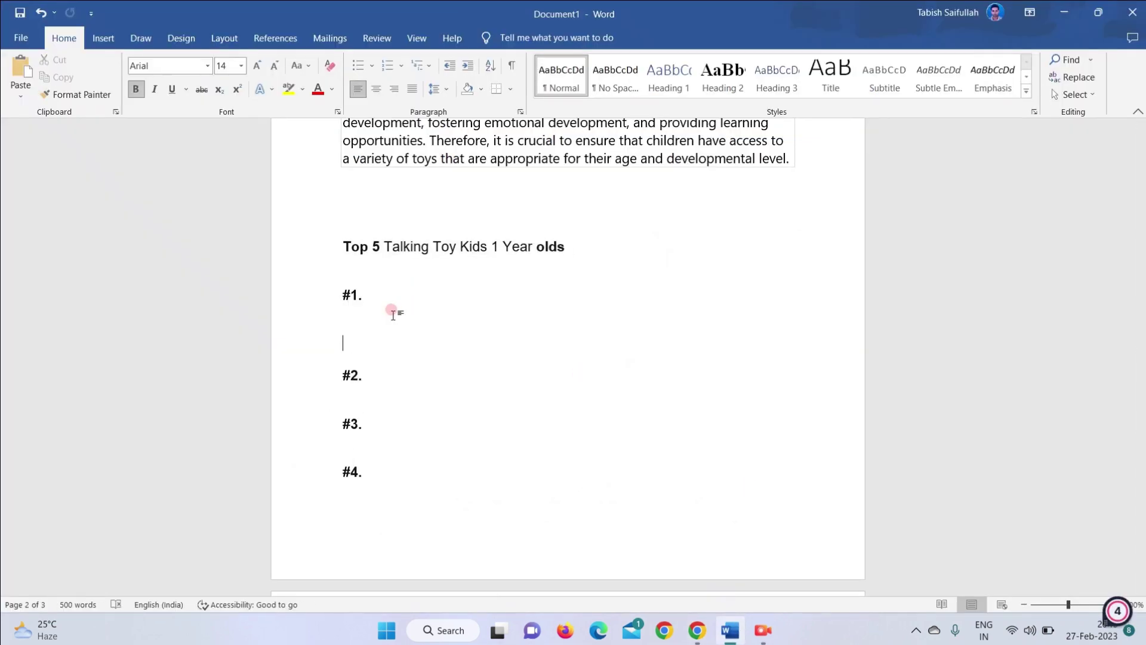
Return to ChatGPT and submit the prompt "write 100 words about Talking Toy Kids 1 Year old kids"
mouse_move(697, 630)
left_click(684, 496)
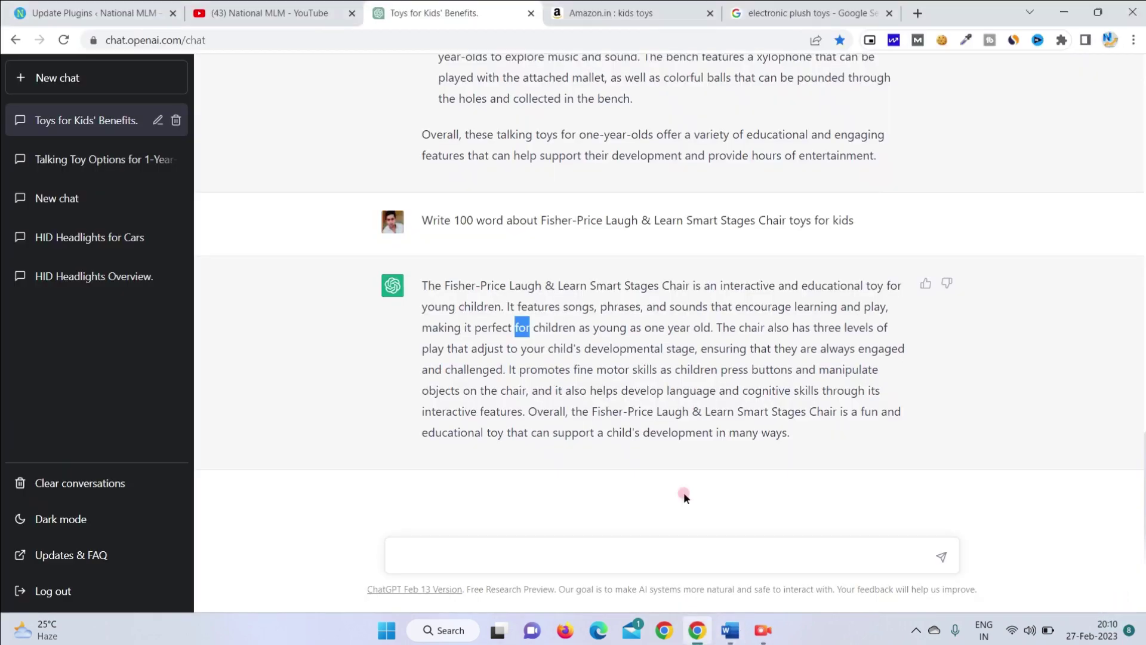
left_click(426, 540)
type("write 100 words about")
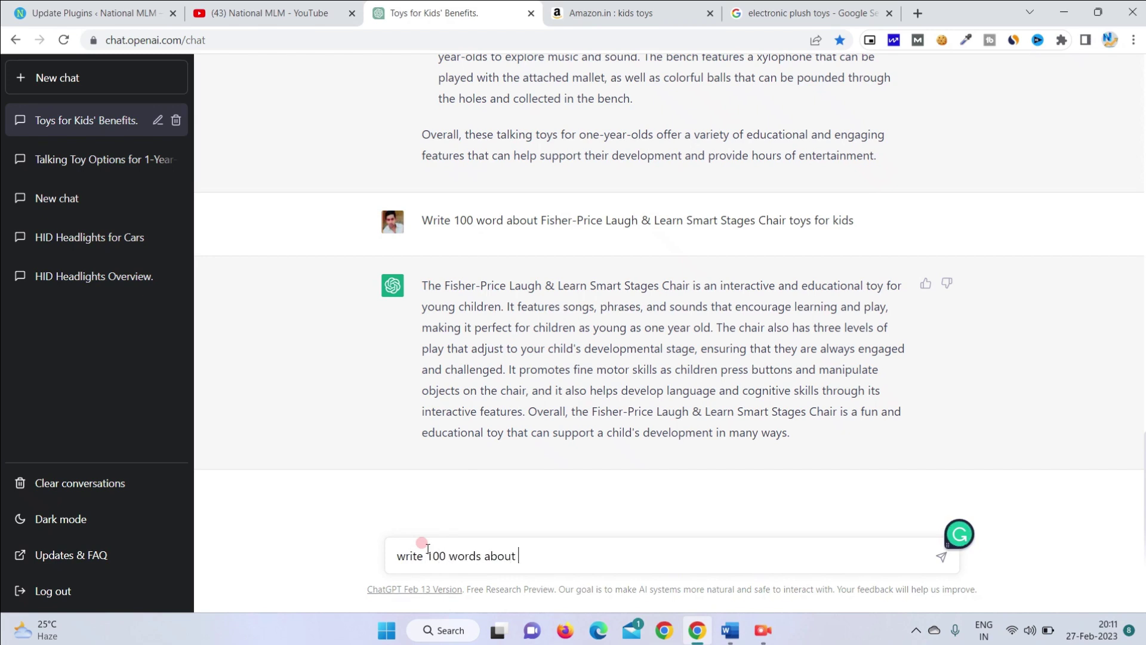
key("ctrl+v")
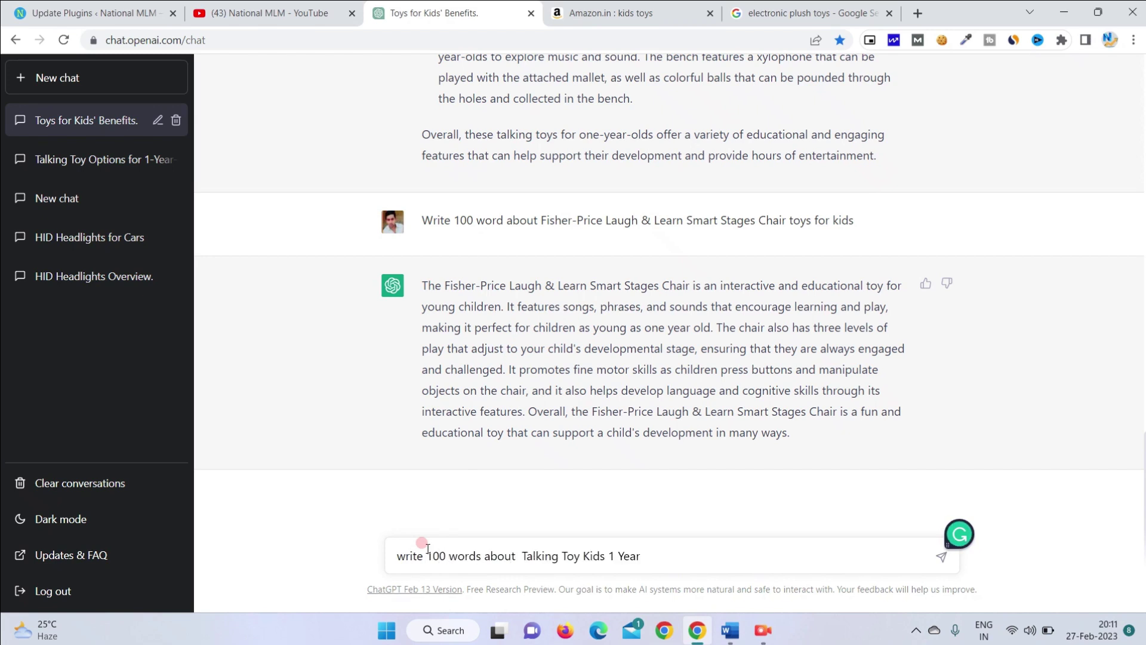
type("old kids")
key("Return")
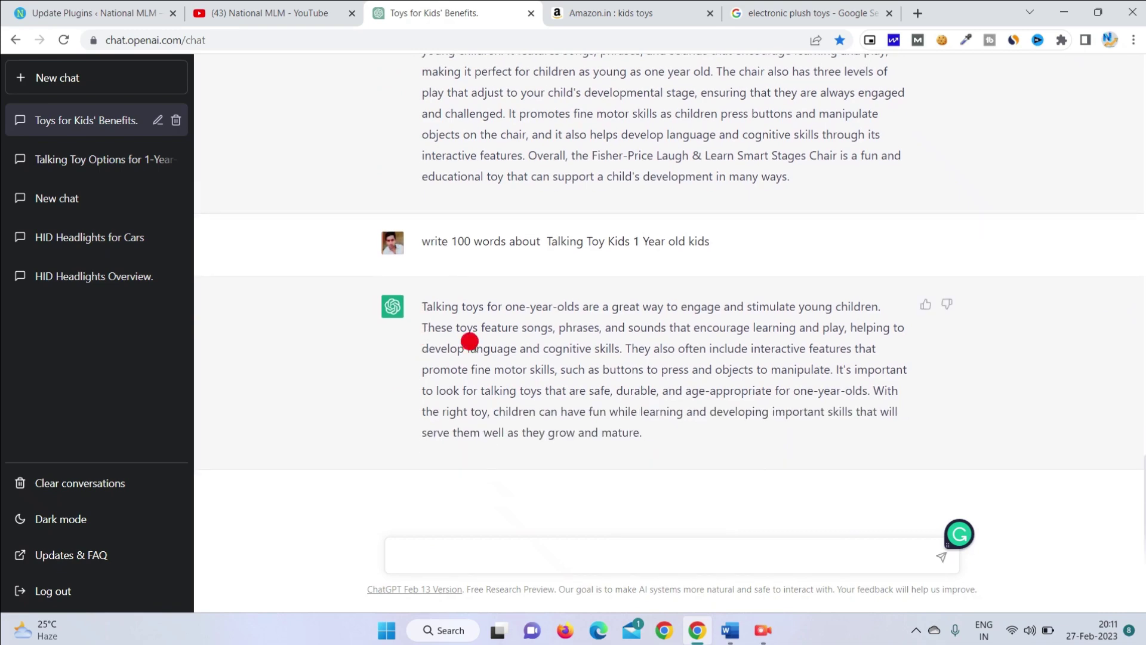
Copy ChatGPT's paragraph on talking toys for one-year-olds and paste it in Word below the "#2." entry
triple_click(470, 341)
key("ctrl+c")
left_click(730, 630)
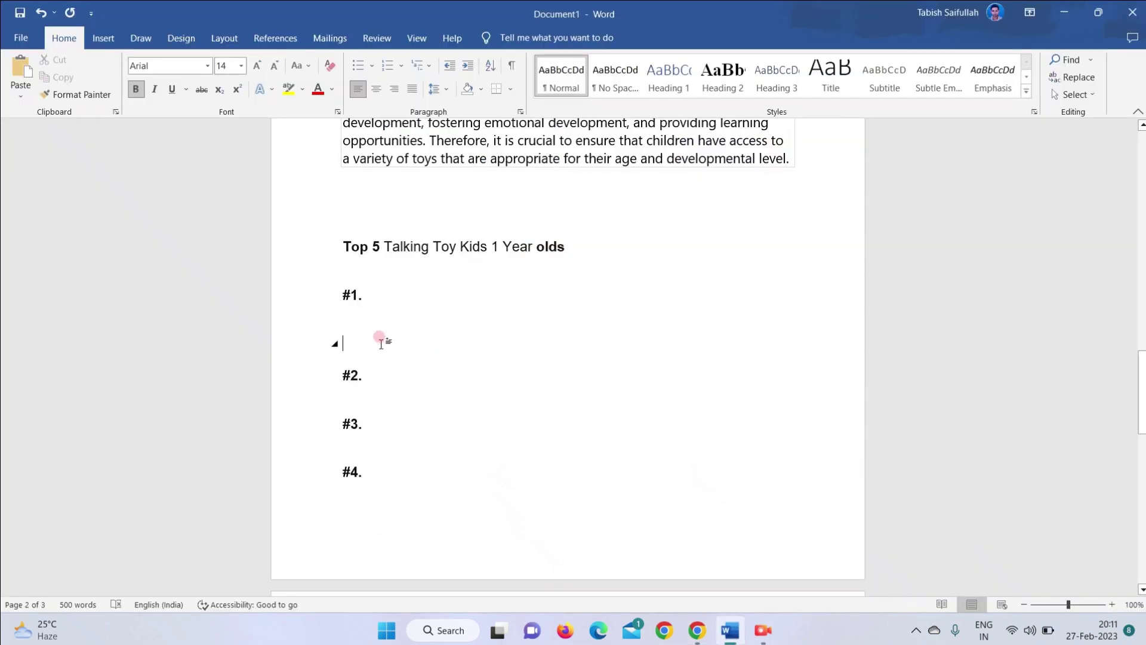
left_click(371, 395)
key("Return")
key("ctrl+v")
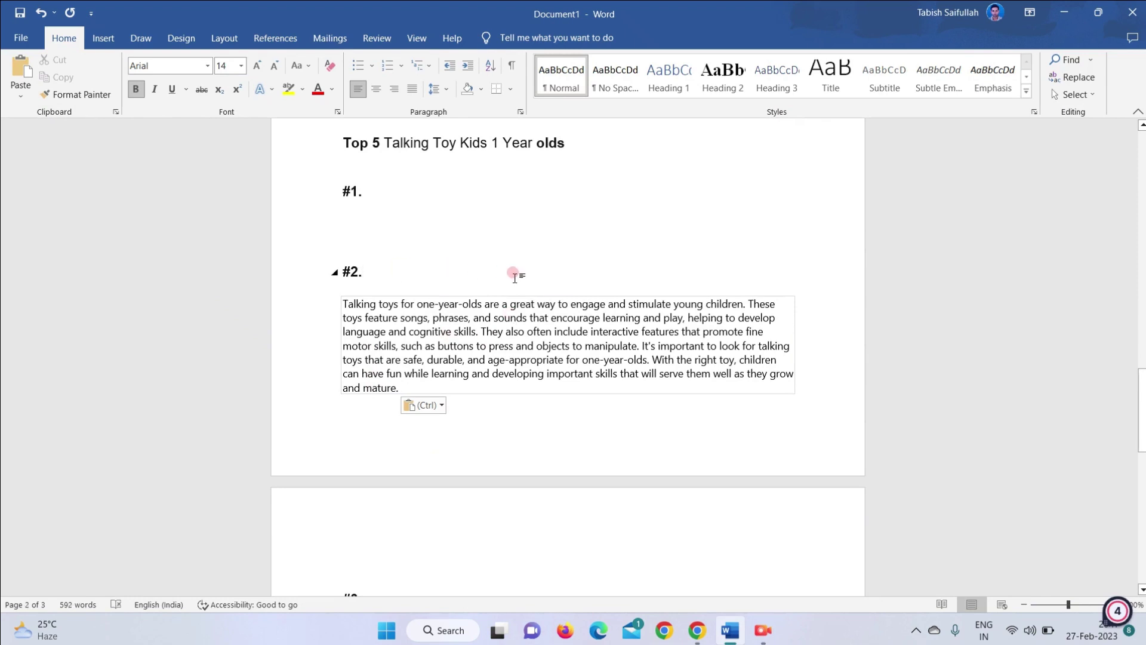
Copy the FAQs heading from Word and submit the ChatGPT prompt "write FAQs on Talking Toy Kids 1 Year old toys"
scroll(514, 278, "up", 1)
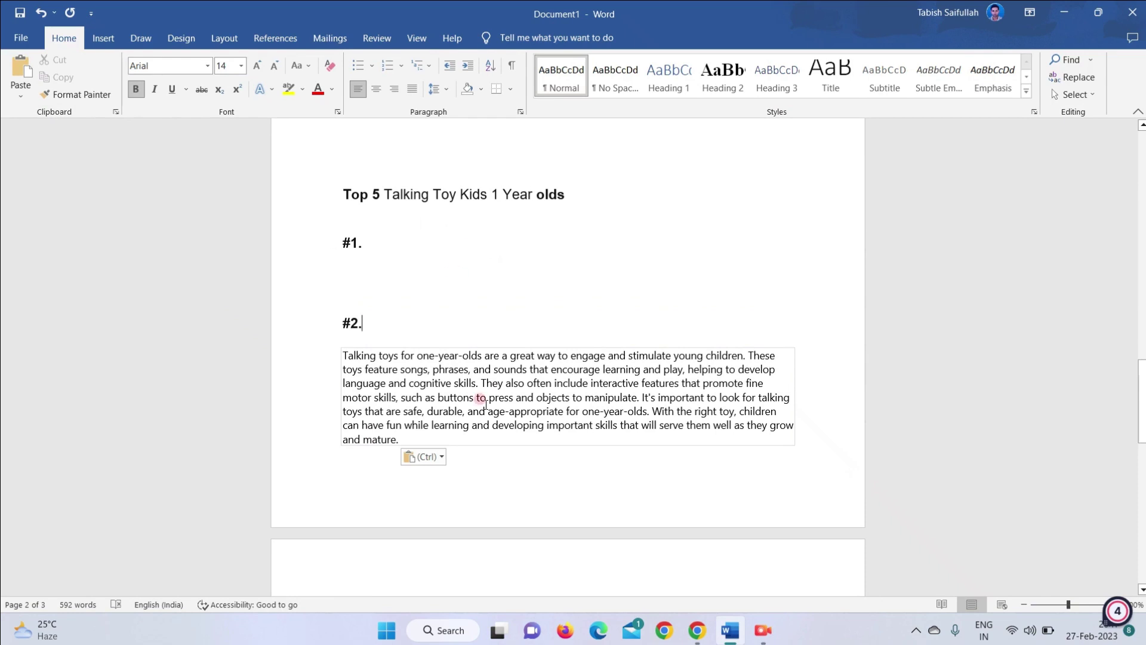
scroll(485, 405, "down", 5)
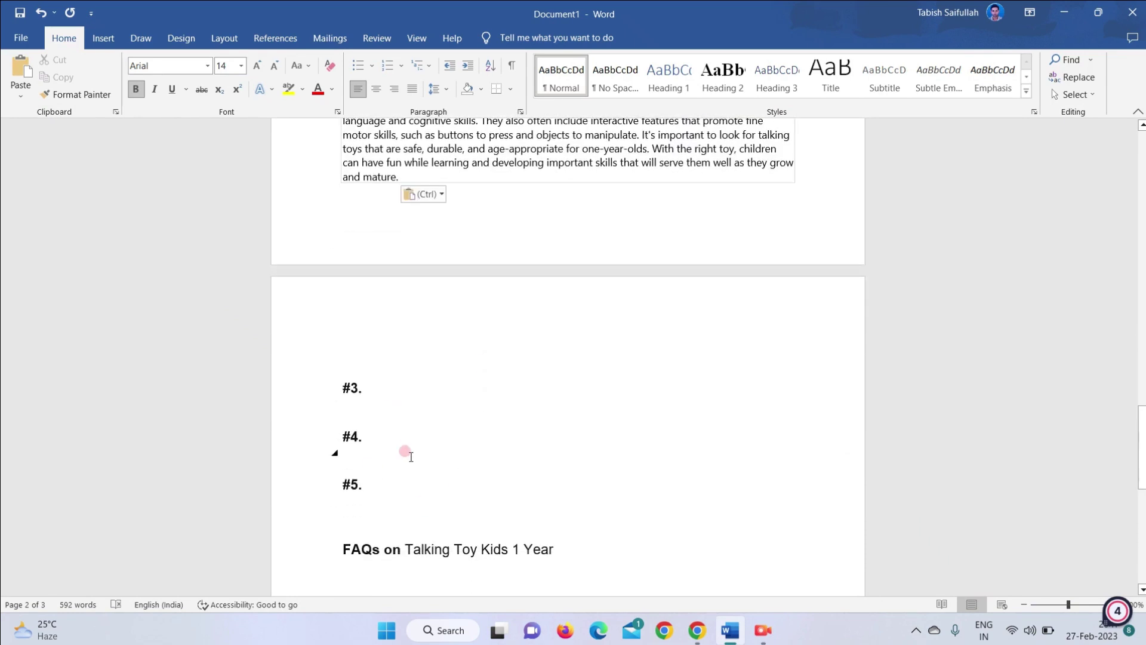
scroll(402, 453, "up", 4)
scroll(400, 456, "down", 5)
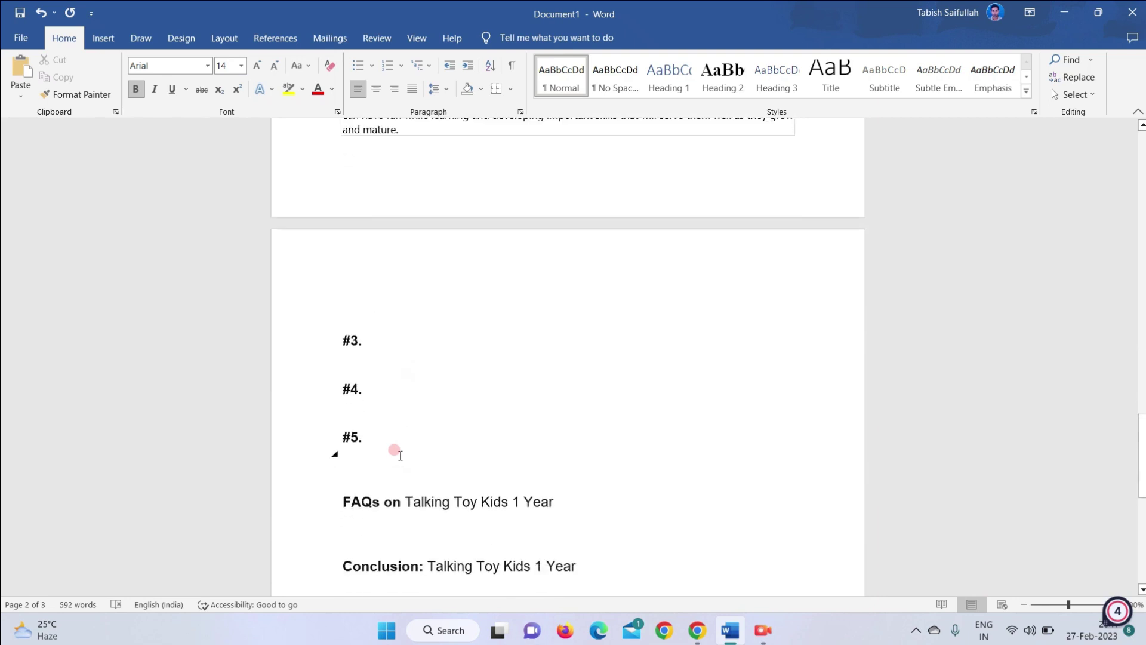
left_click_drag(553, 501, 343, 502)
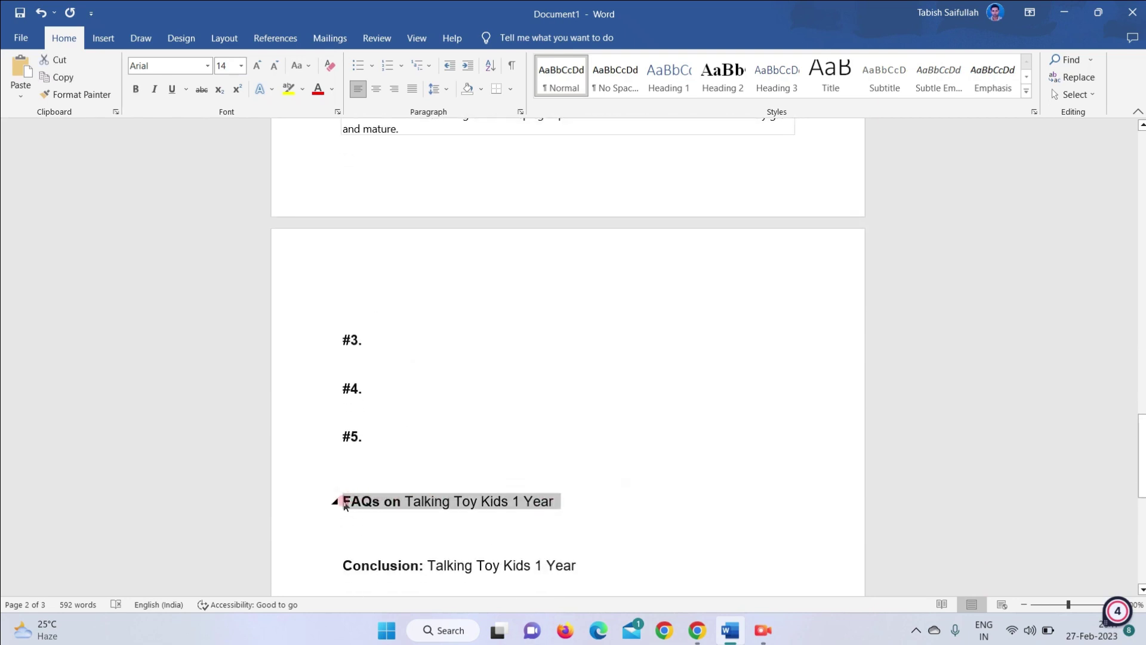
left_click(700, 639)
left_click(454, 545)
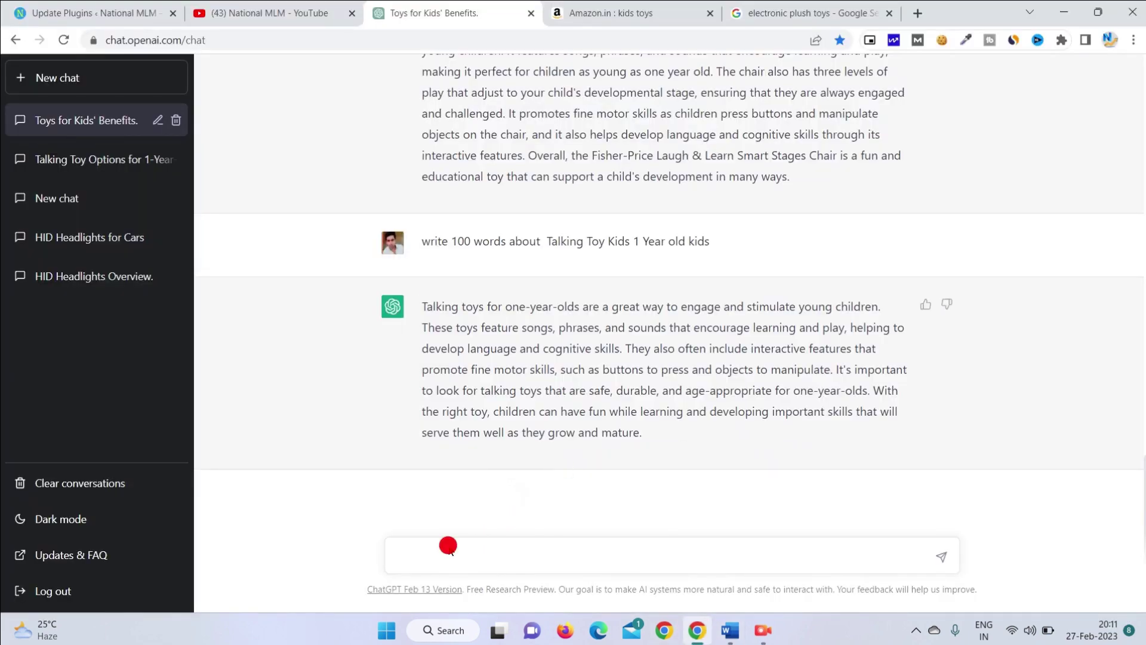
type("wri")
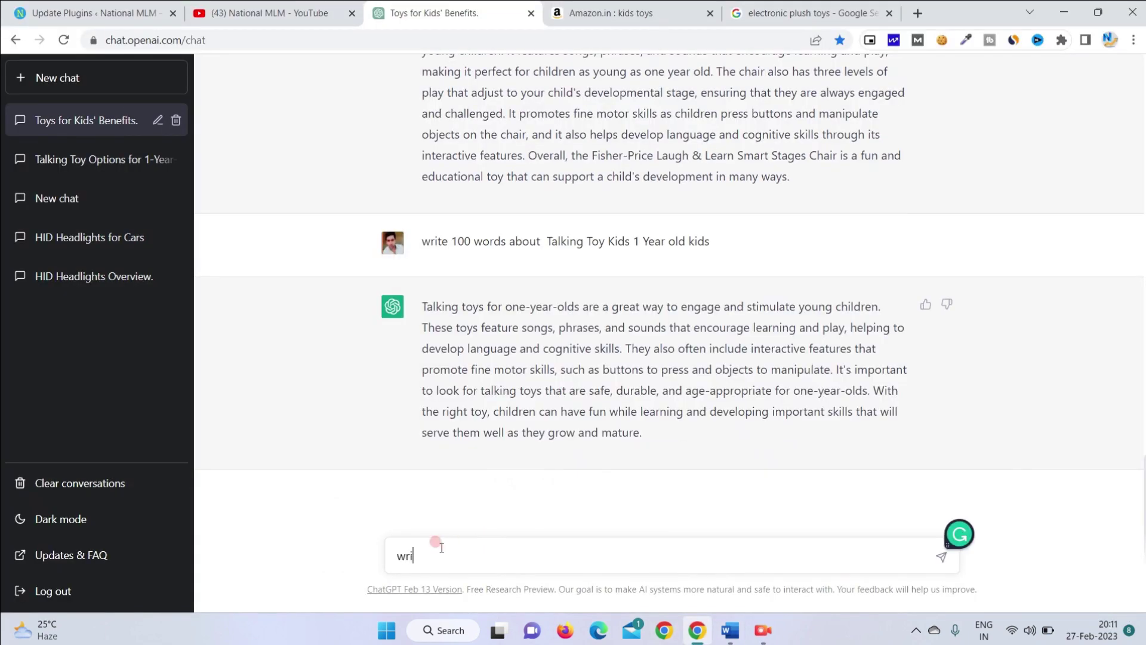
type("te FAQs on Talking Toy Kids 1 Year")
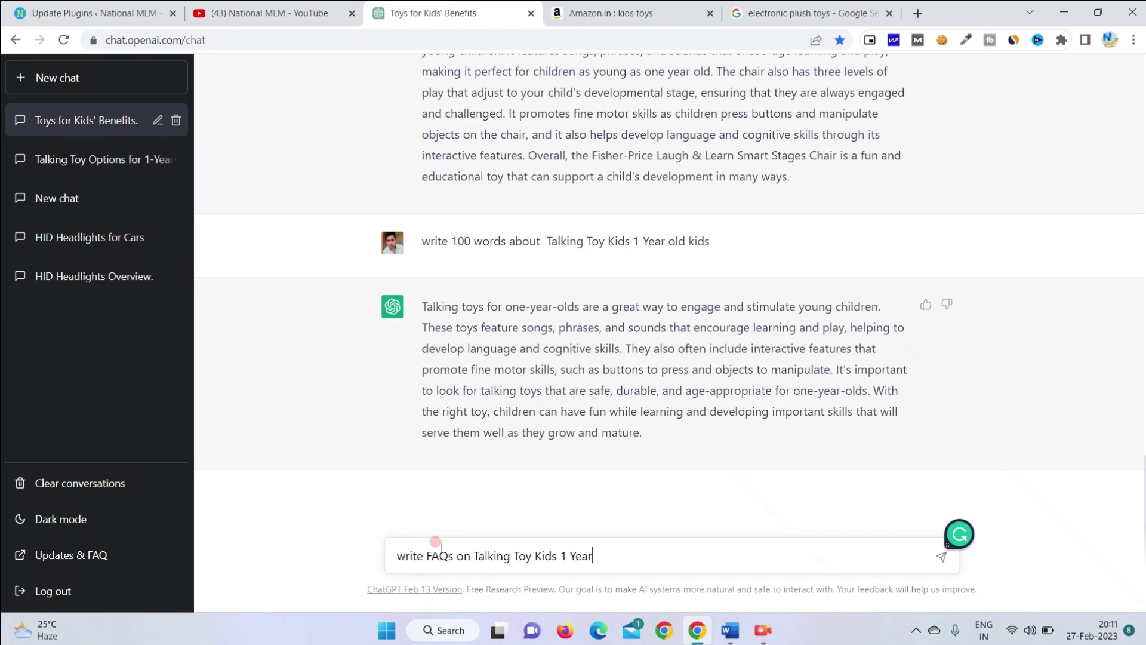
type("old toys")
key("Return")
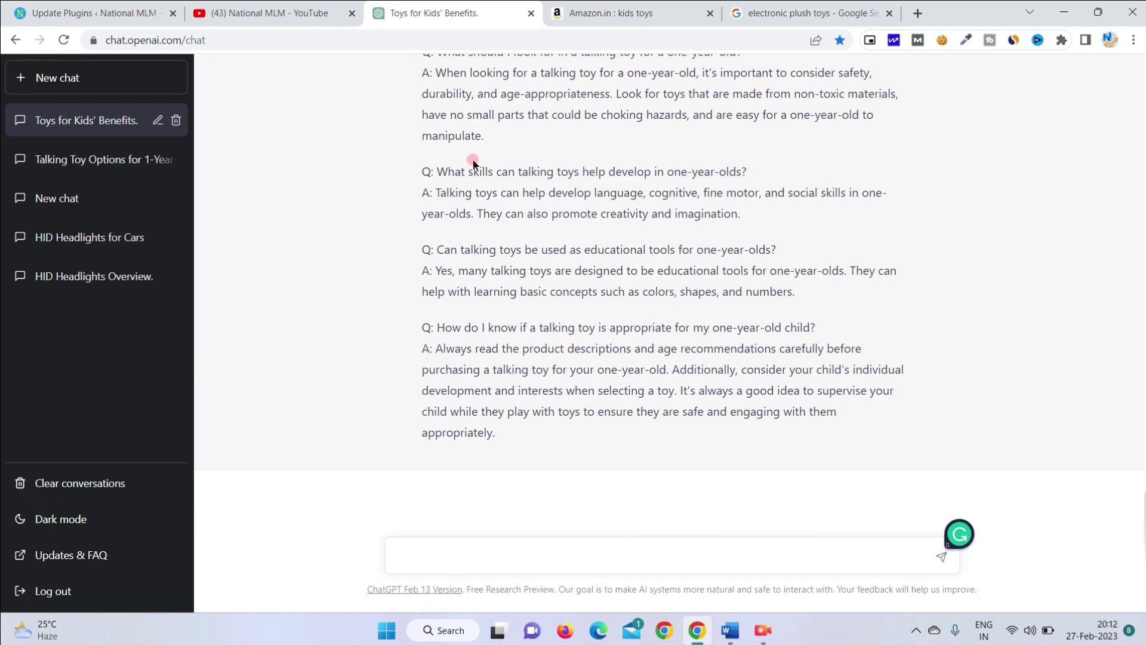
Copy the full list of generated questions and answers and paste it in Word below the FAQs heading
scroll(584, 224, "up", 4)
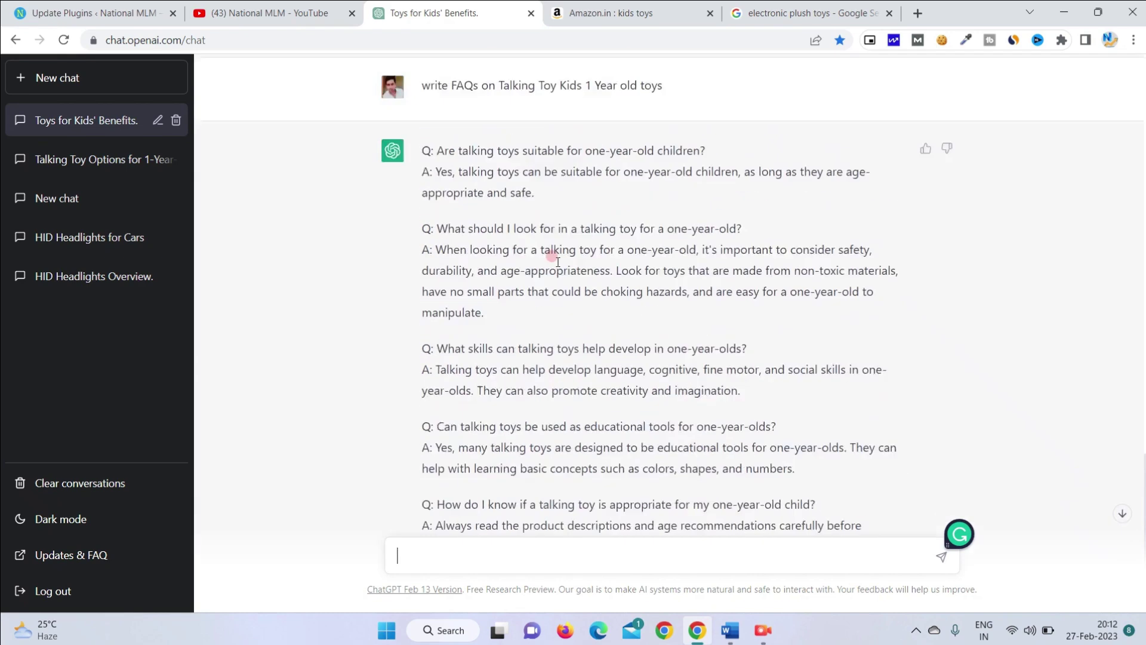
left_click_drag(419, 209, 510, 539)
key("ctrl+c")
left_click(729, 630)
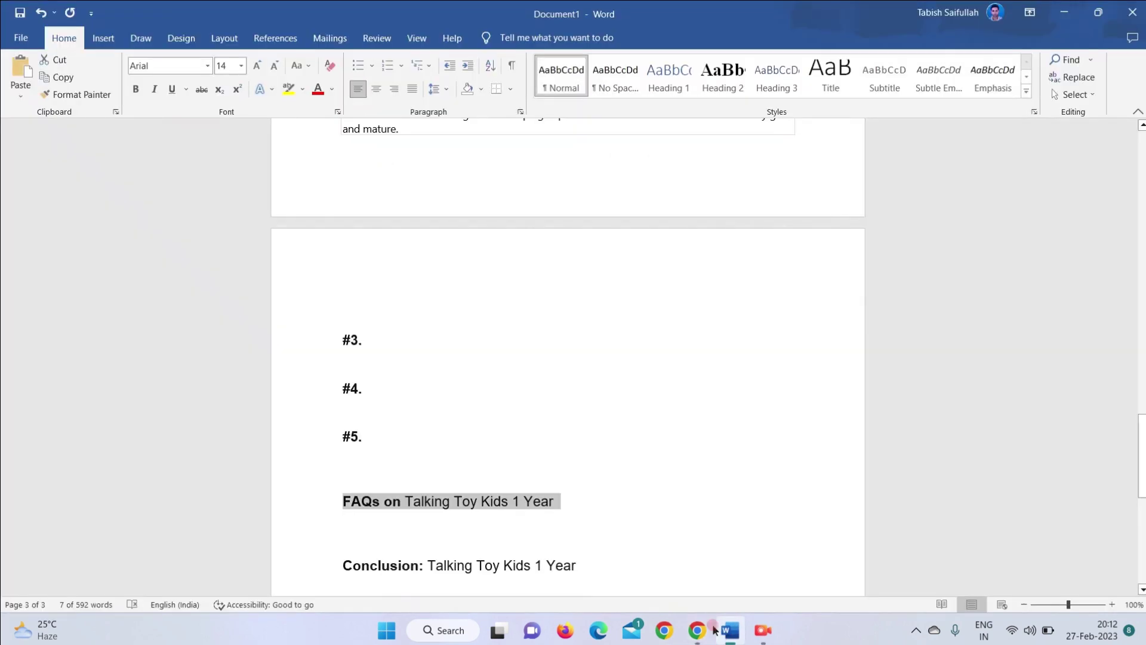
scroll(394, 430, "down", 4)
left_click(405, 335)
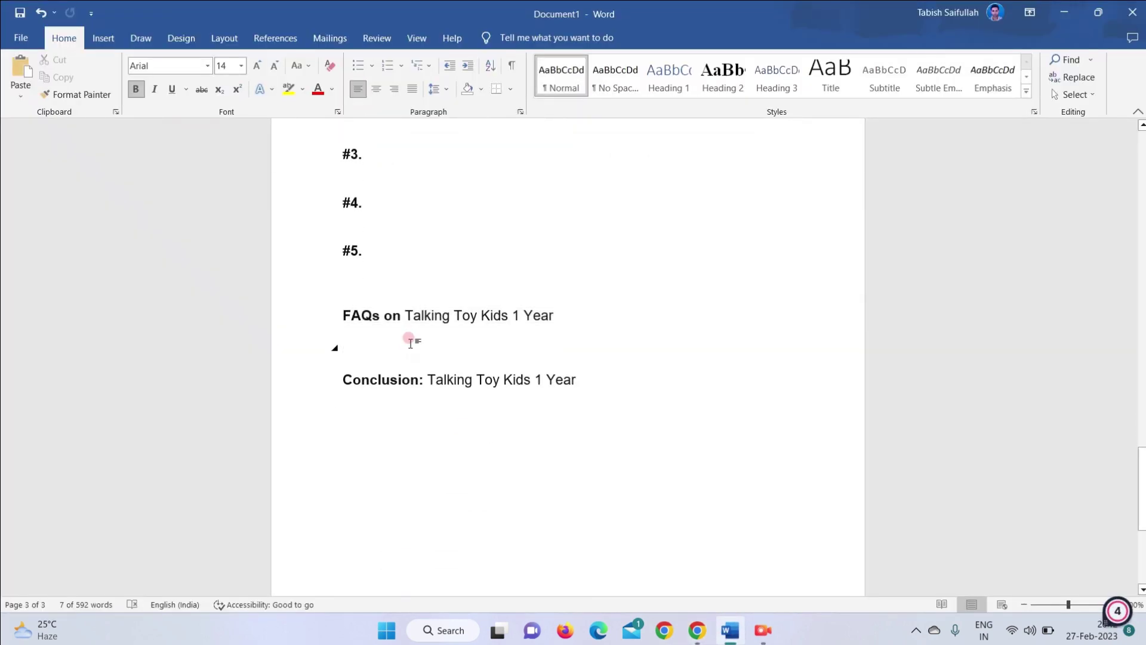
key("ctrl+v")
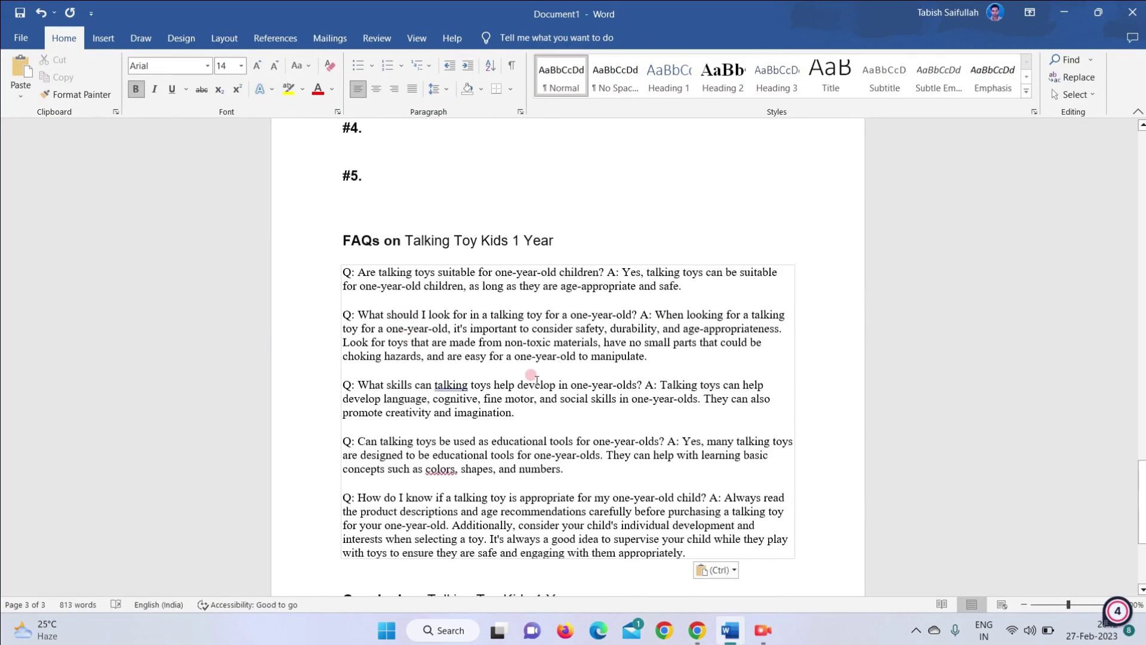
Copy the Conclusion heading from Word and submit the ChatGPT prompt "write Conclusion: Talking Toy Kids 1 Year"
scroll(537, 380, "down", 5)
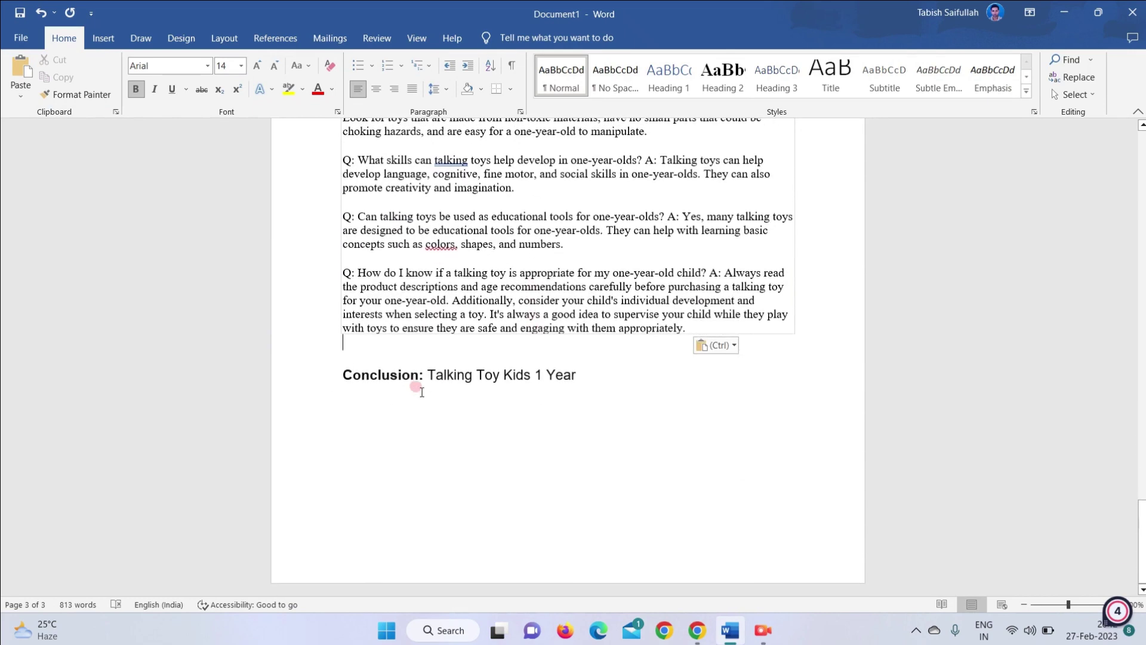
triple_click(401, 378)
key("ctrl+c")
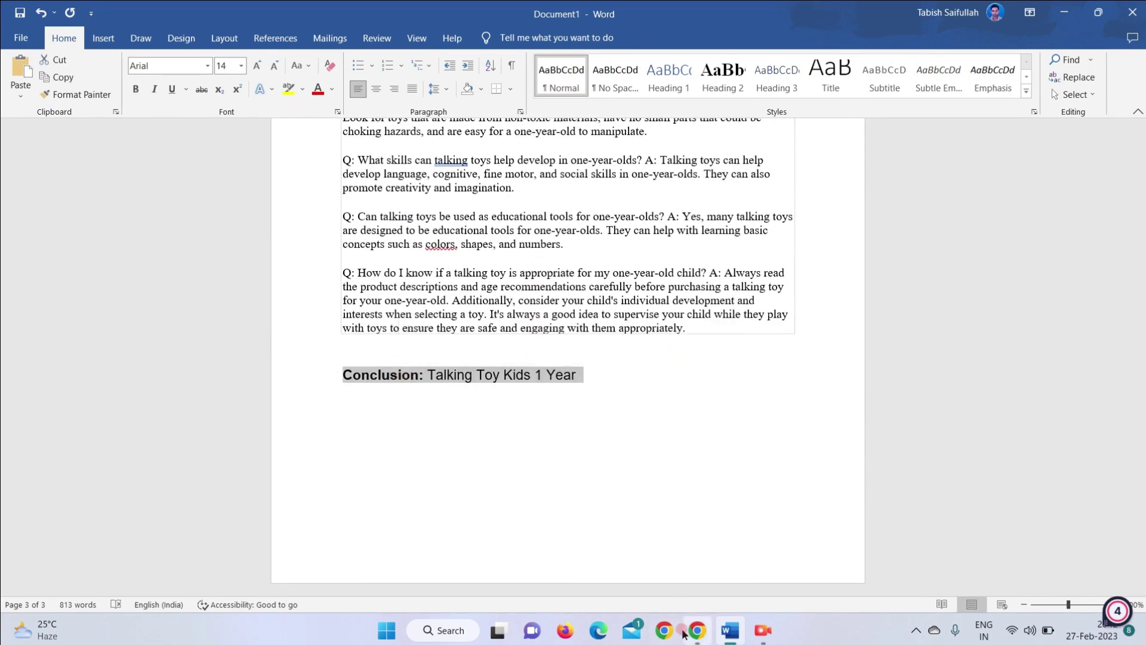
key("alt+Tab")
left_click(440, 552)
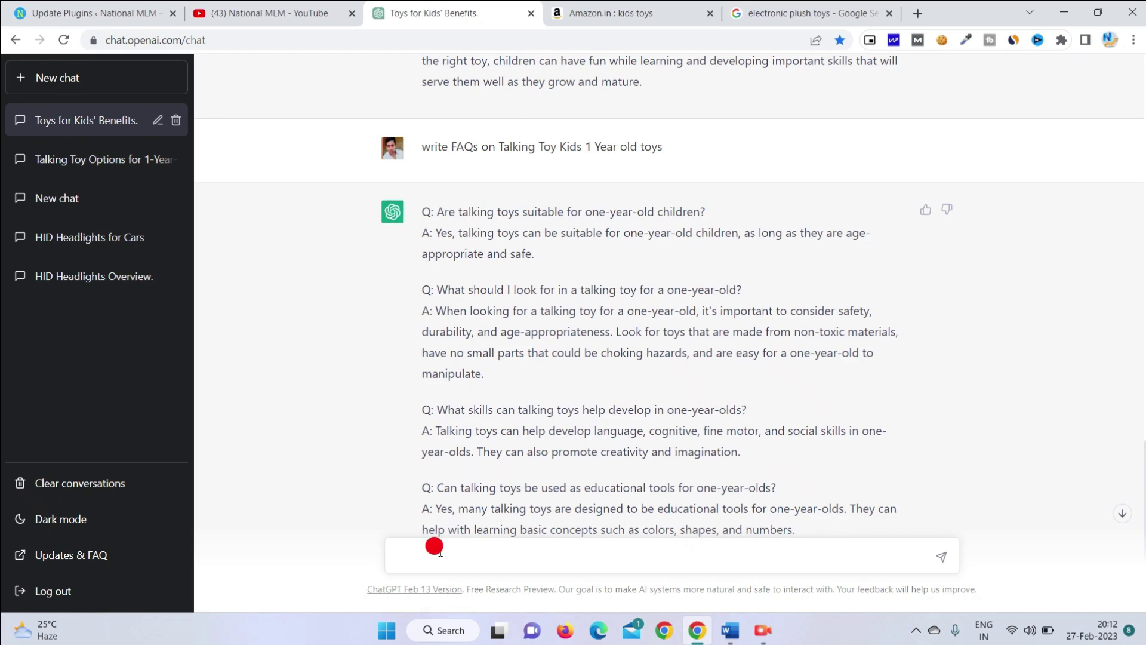
type("write")
key("ctrl+v")
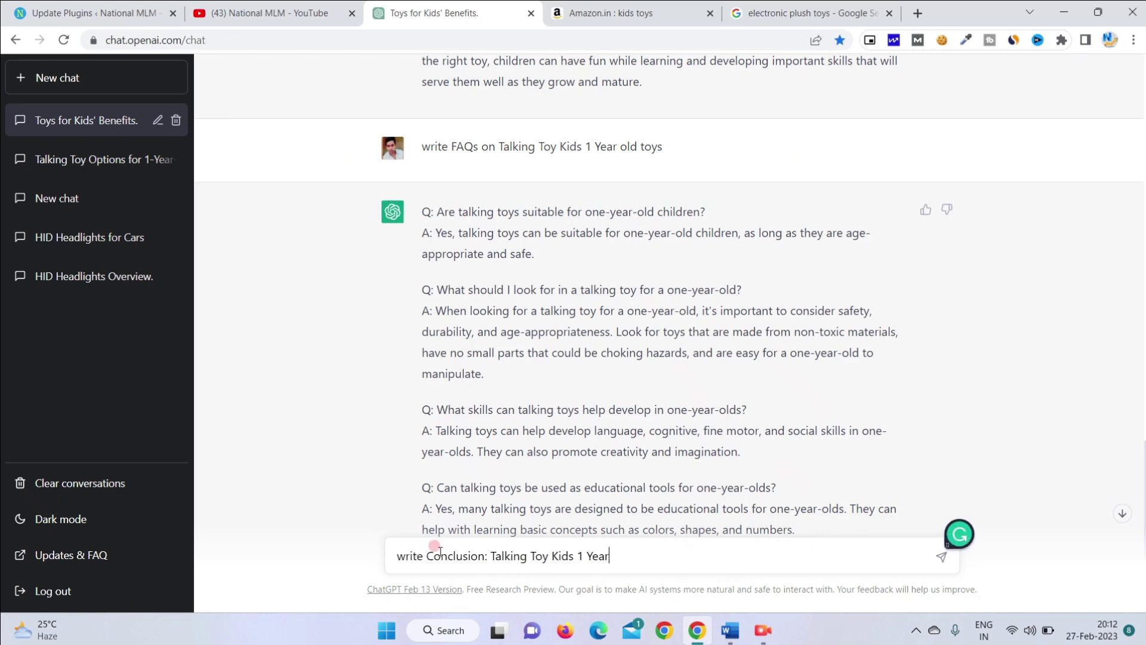
key("Return")
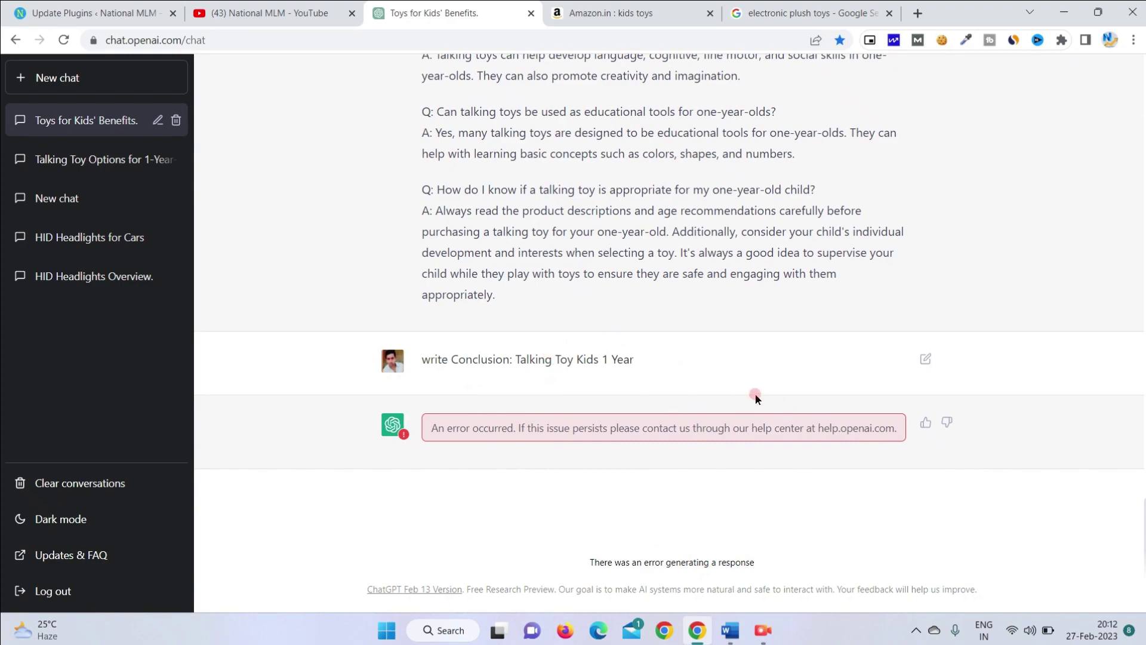
Examine the title, introduction and benefits sections from the start of the Word document, and switch back to ChatGPT
left_click(731, 631)
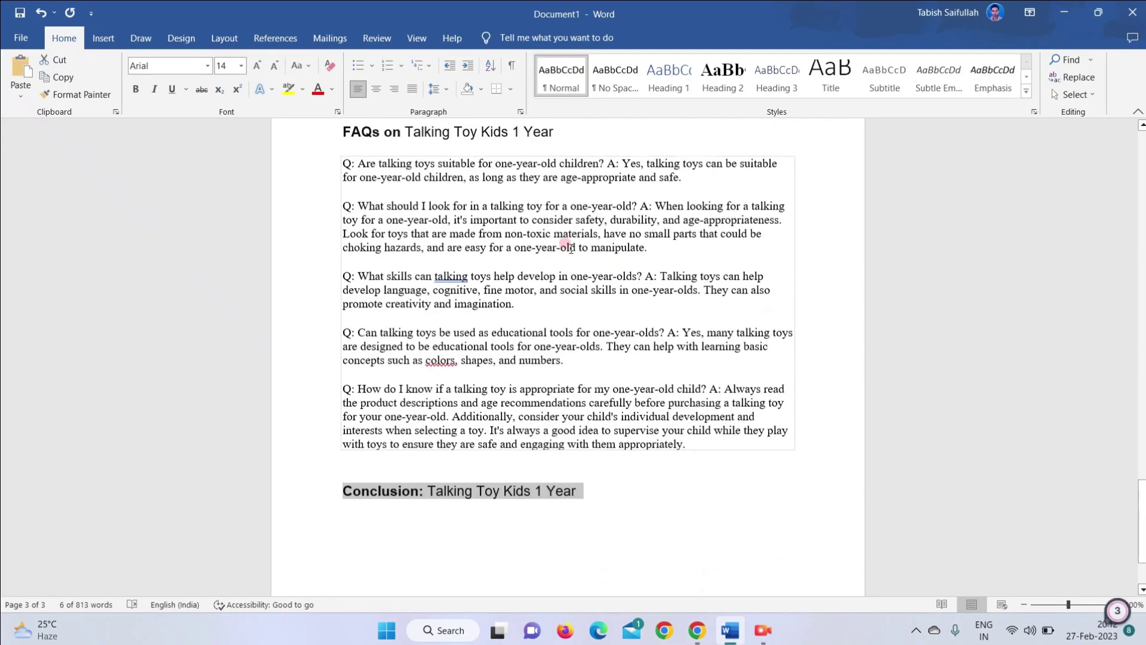
scroll(571, 248, "up", 20)
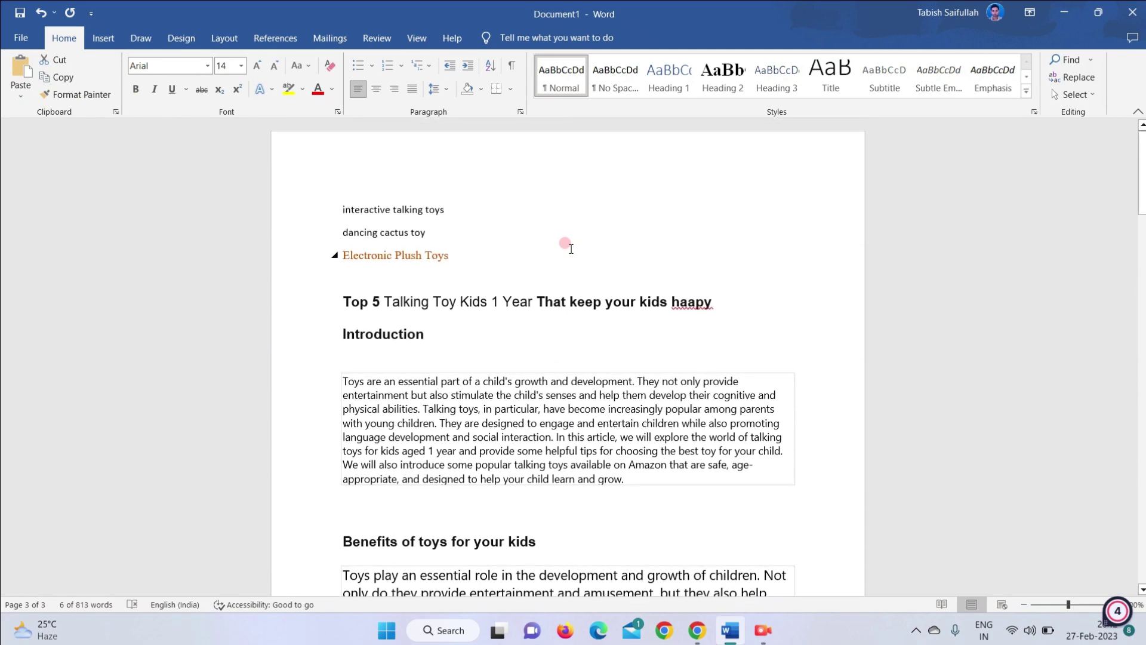
scroll(570, 248, "down", 1)
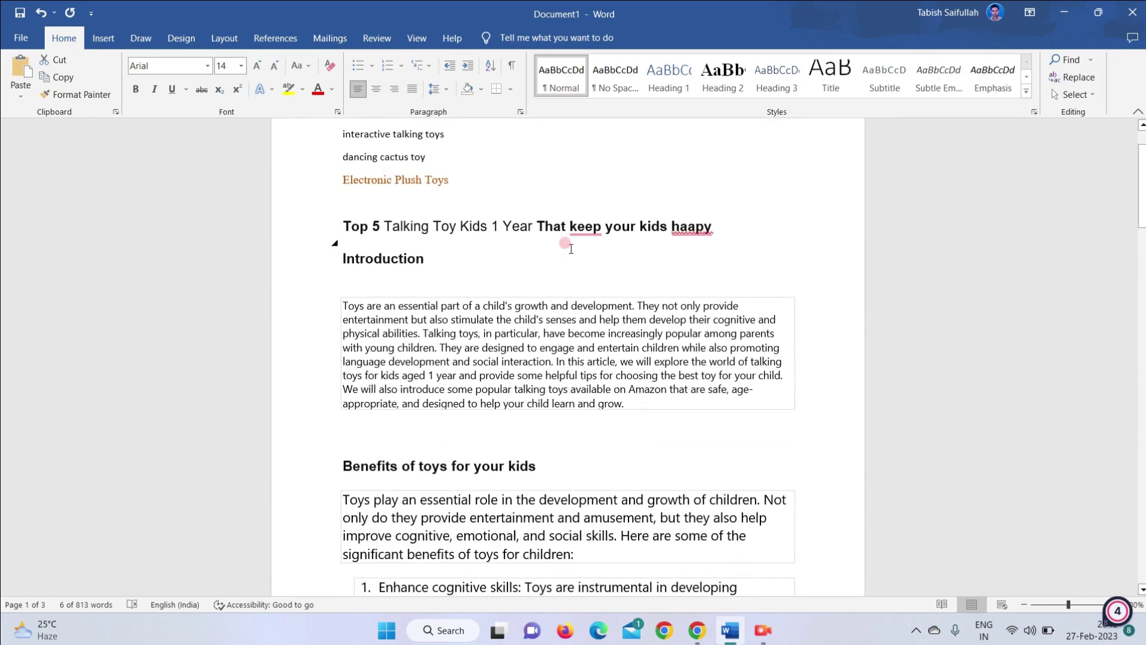
scroll(517, 342, "down", 2)
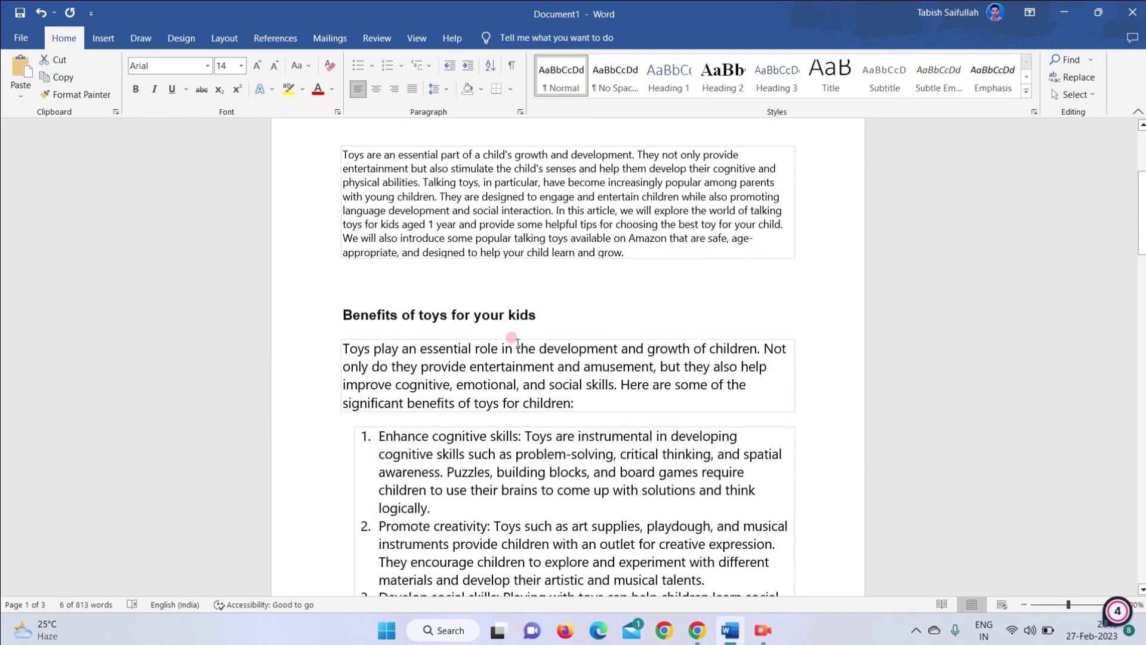
scroll(621, 368, "down", 1)
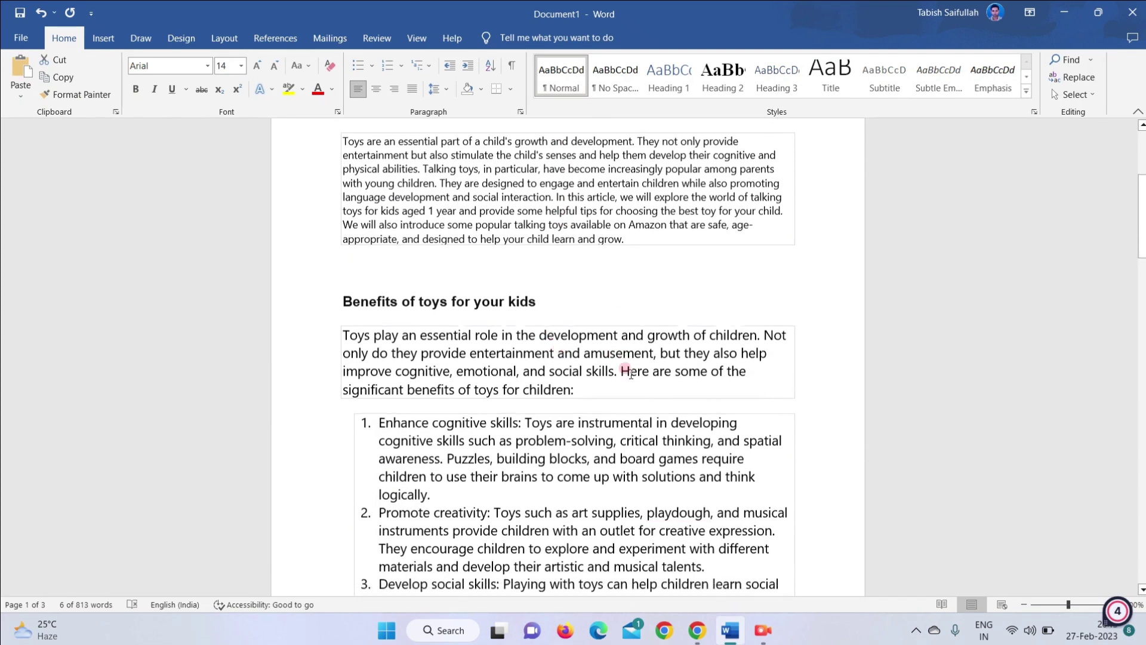
scroll(646, 368, "down", 1)
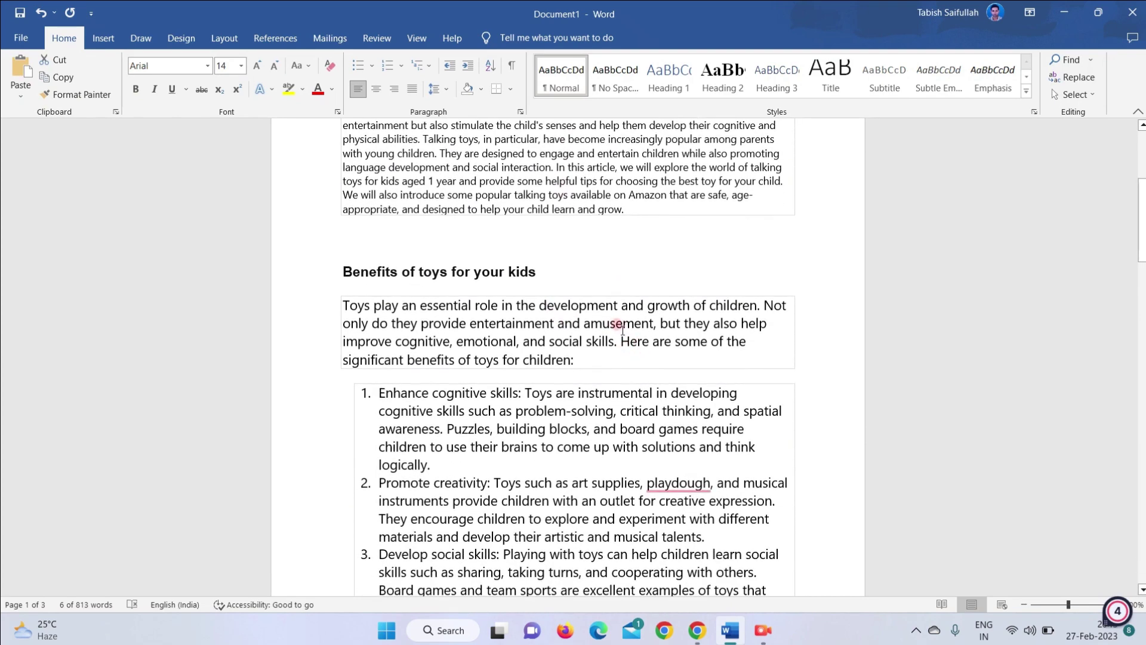
left_click_drag(623, 338, 584, 366)
scroll(642, 389, "down", 5)
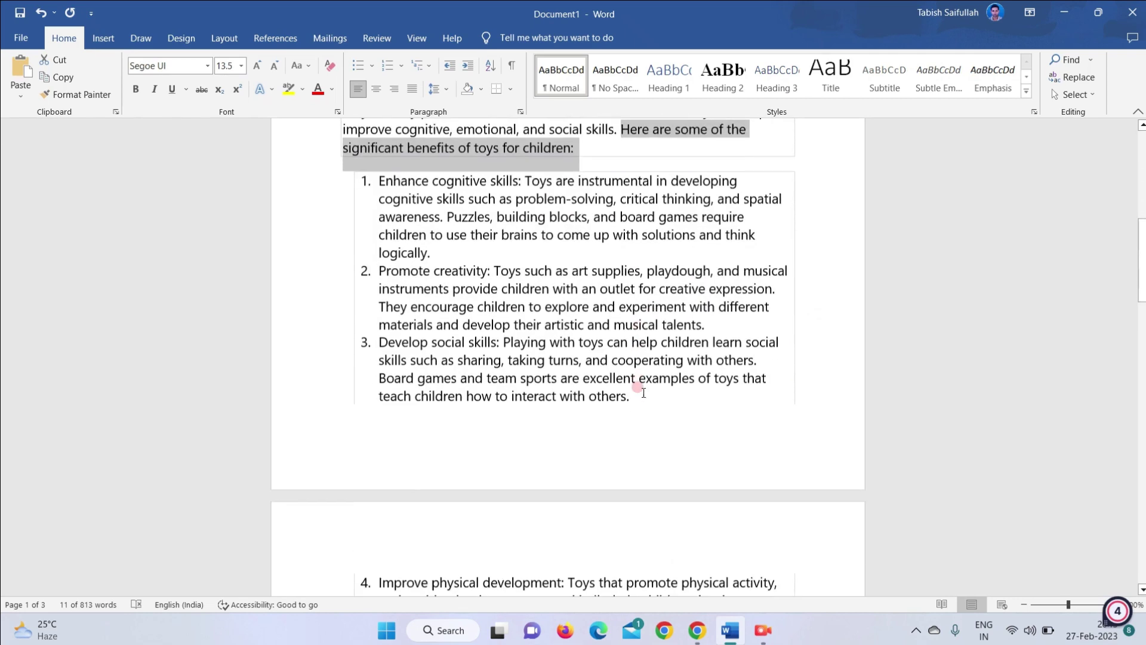
left_click(565, 313)
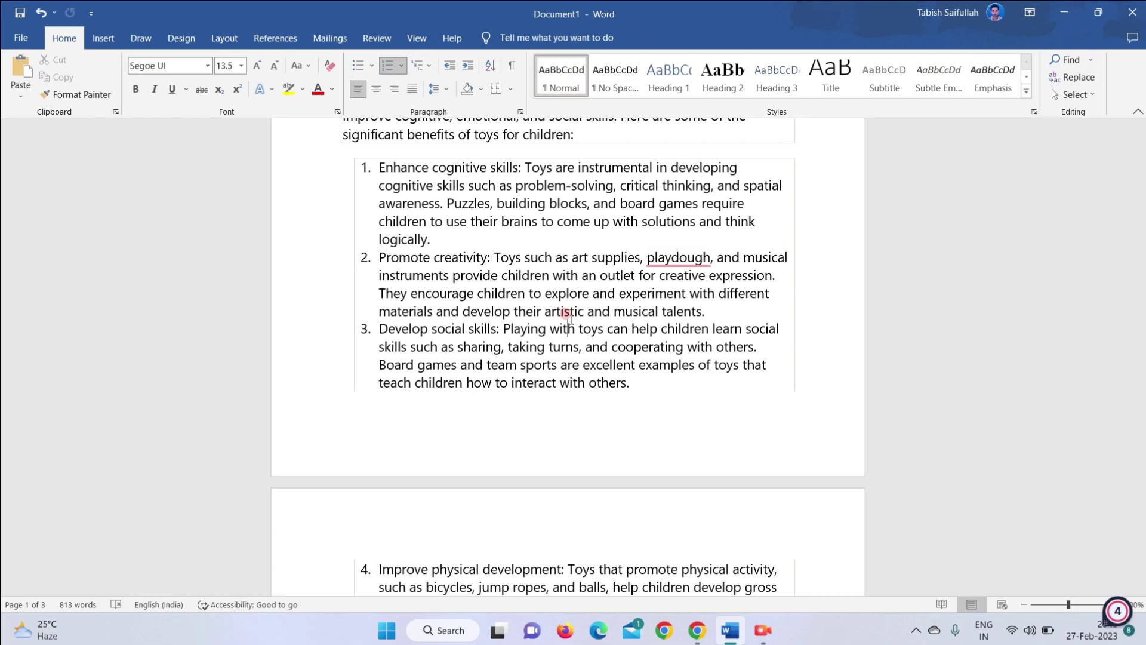
left_click(697, 631)
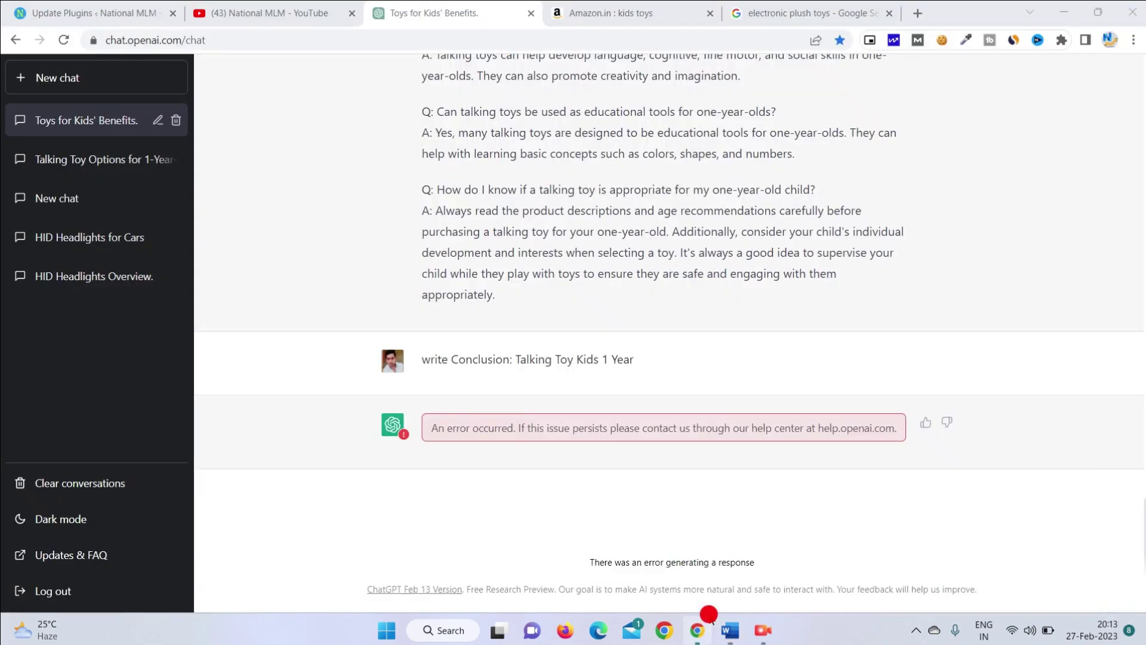
left_click(107, 13)
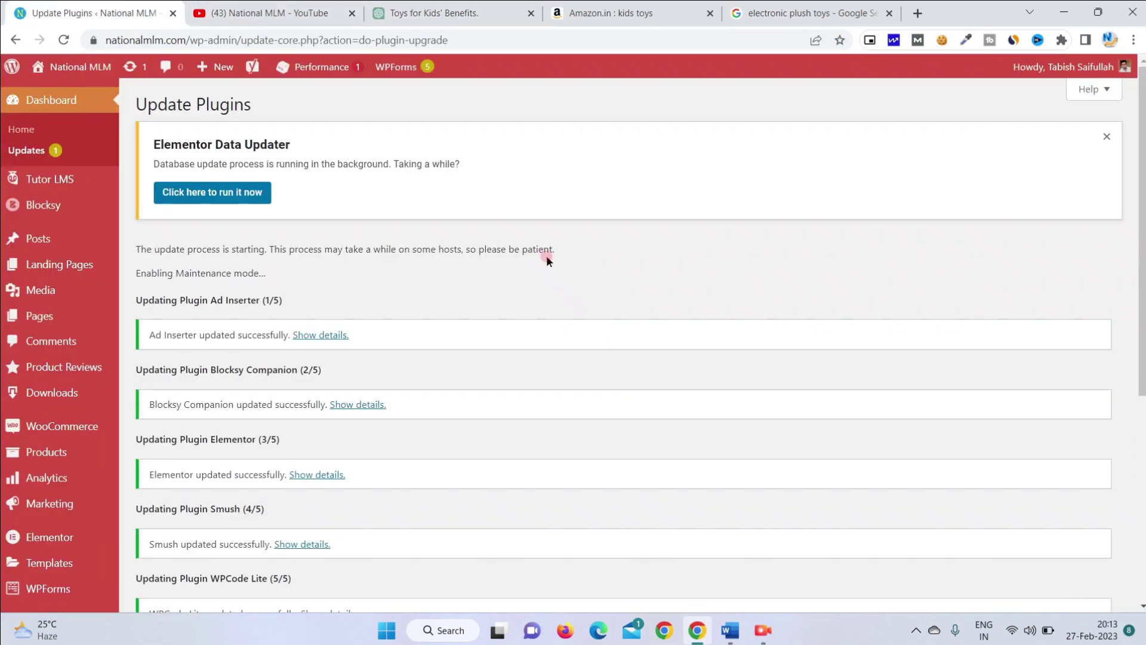
left_click(270, 7)
scroll(452, 173, "up", 5)
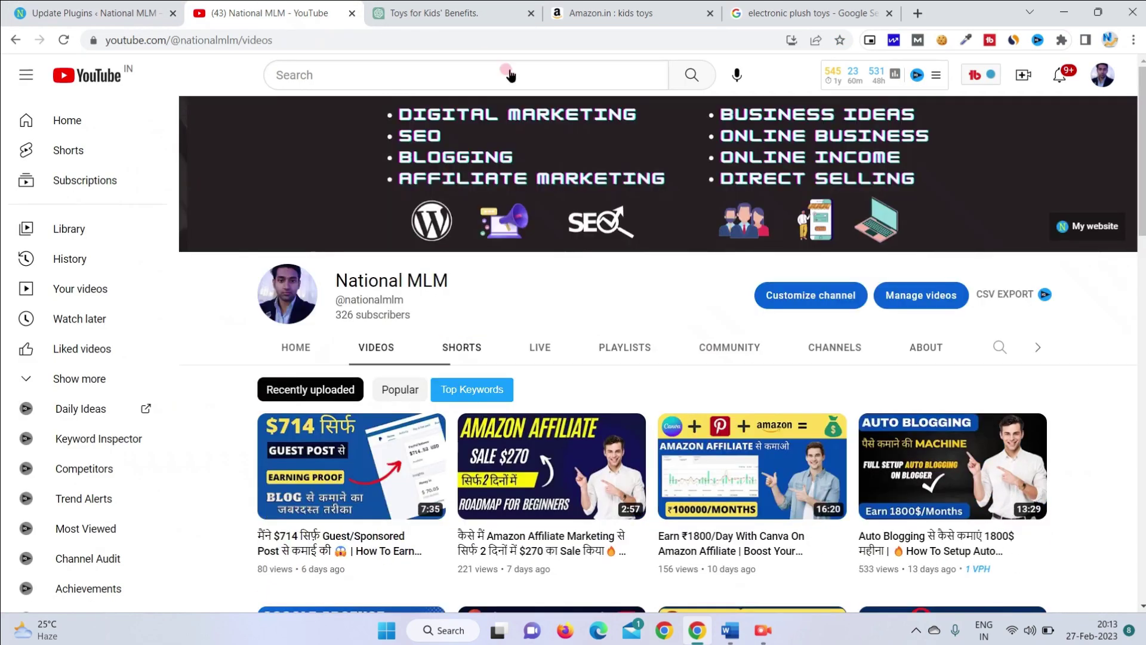
left_click(605, 7)
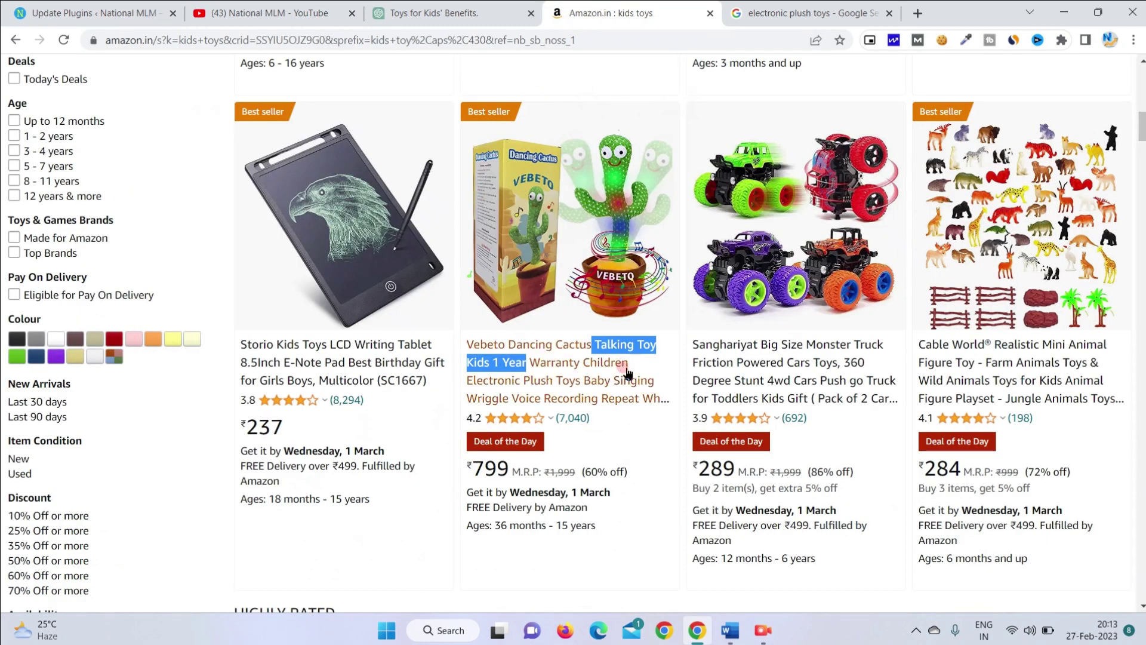
left_click(743, 7)
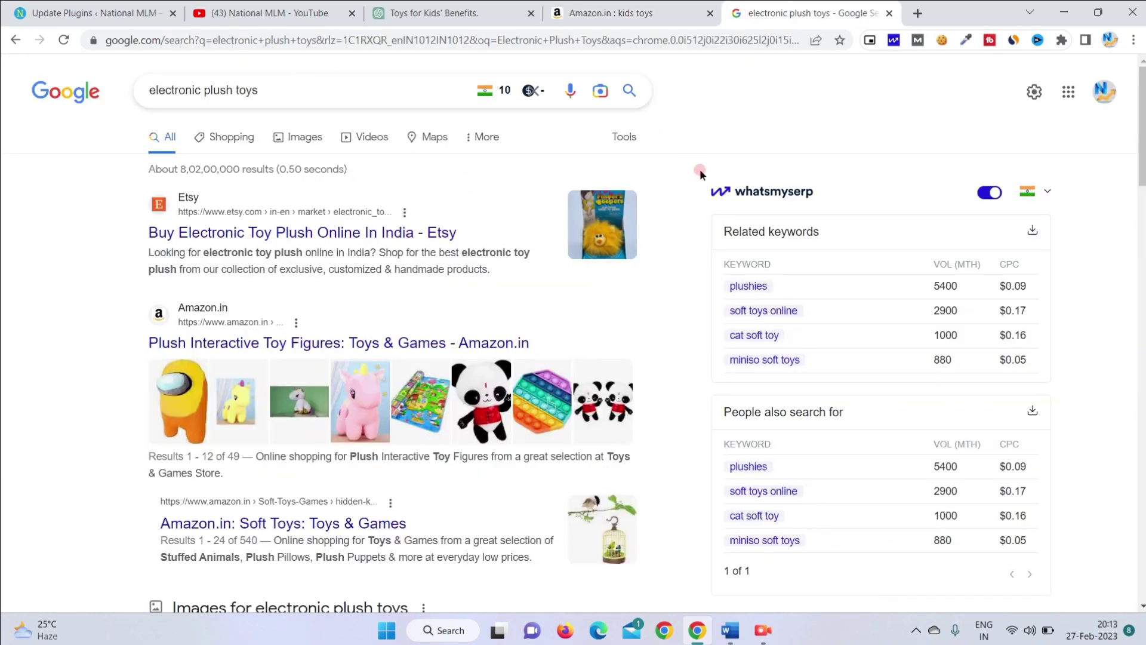
left_click(451, 9)
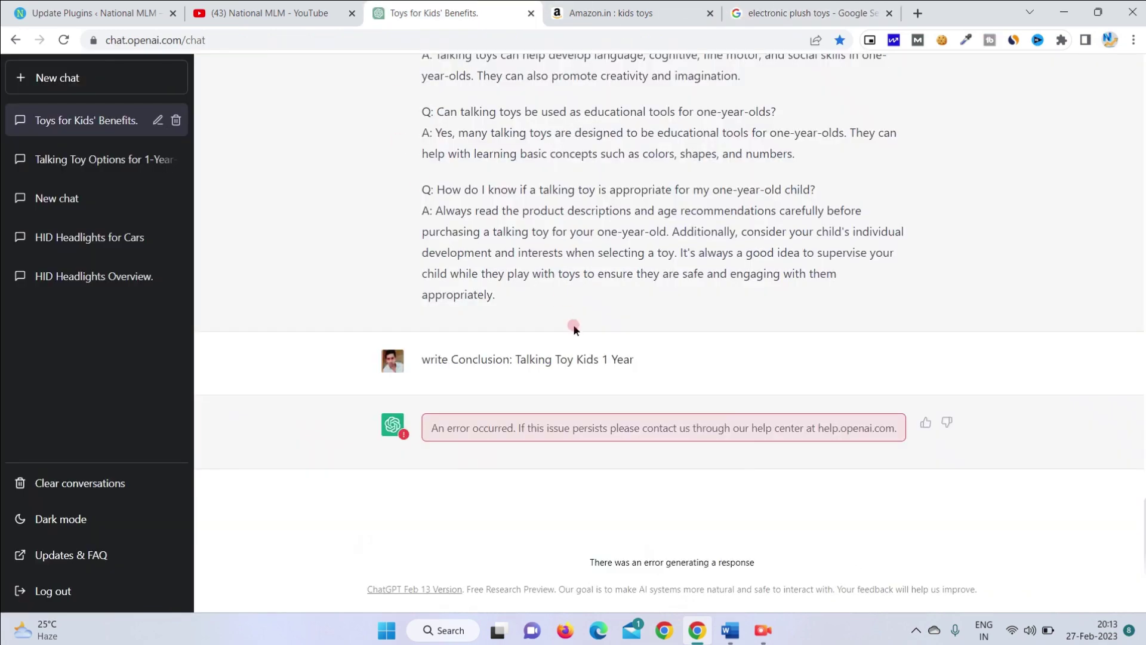
Review the Word article from the introduction and benefits through the top 5 list and FAQs to the Conclusion heading
left_click(729, 629)
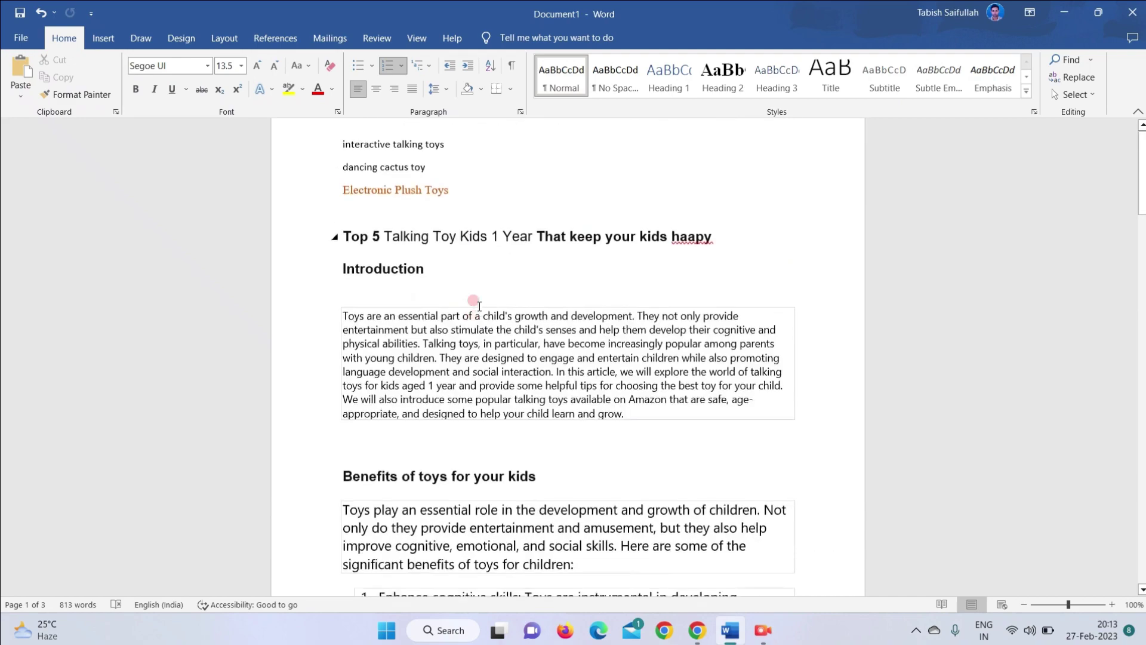
scroll(454, 316, "down", 1)
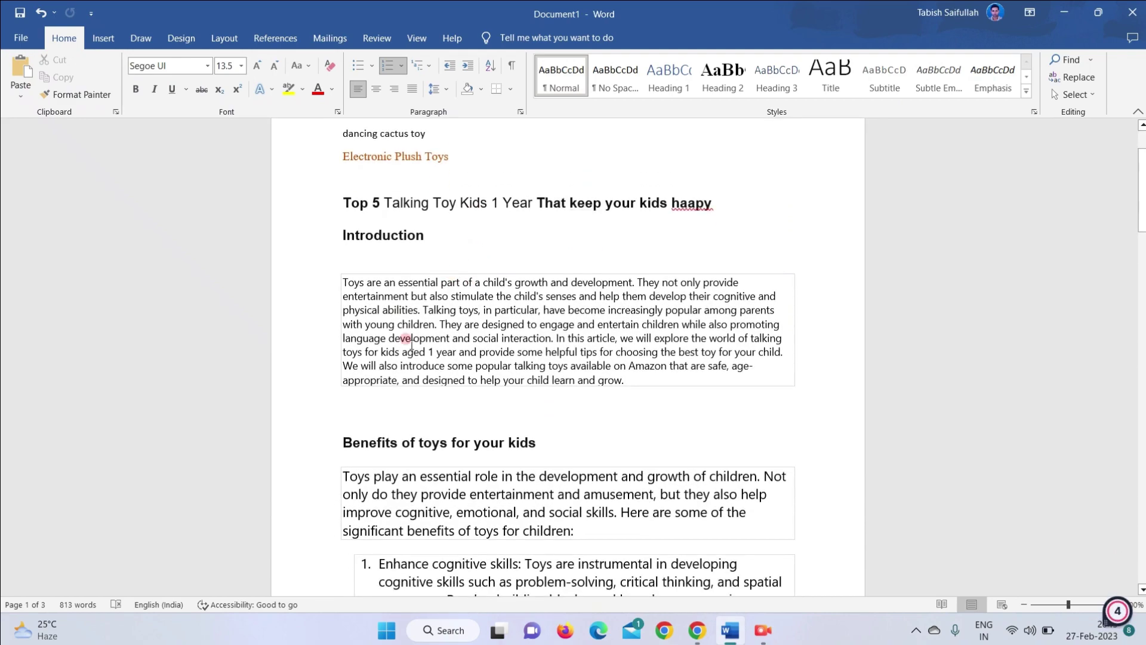
scroll(411, 345, "down", 15)
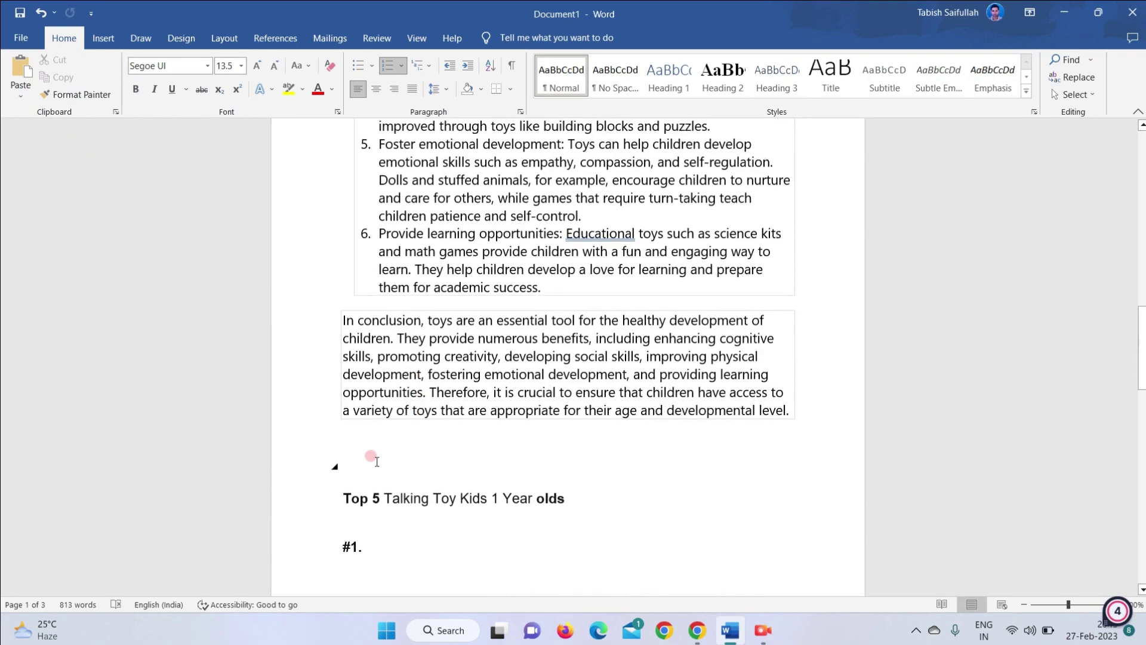
scroll(377, 462, "down", 10)
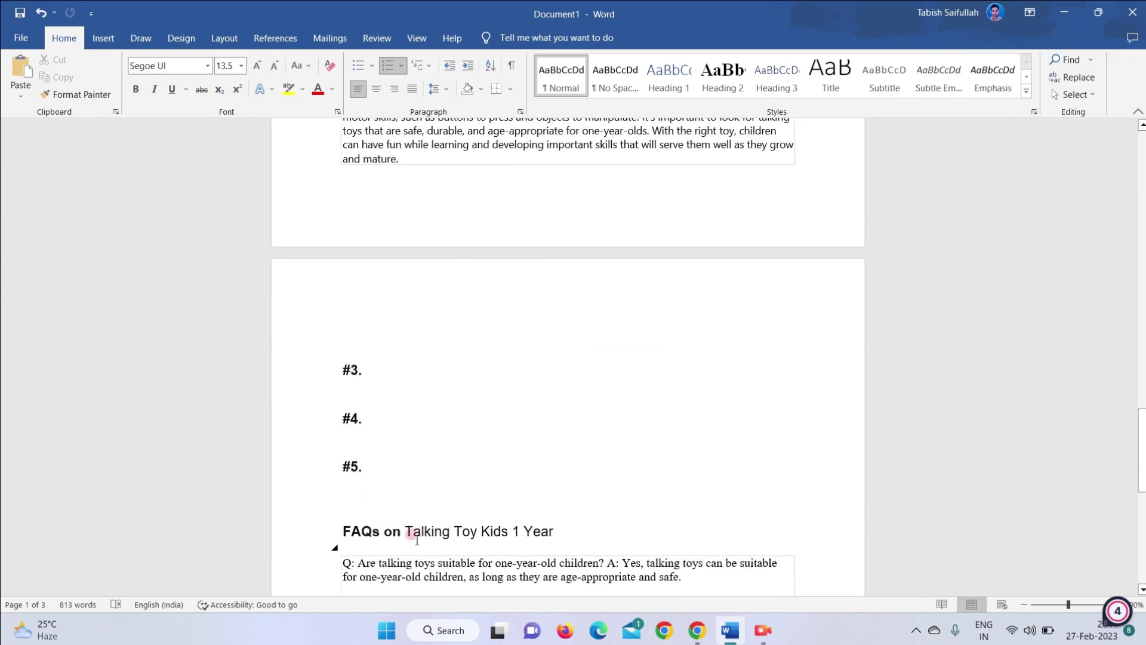
scroll(416, 539, "down", 10)
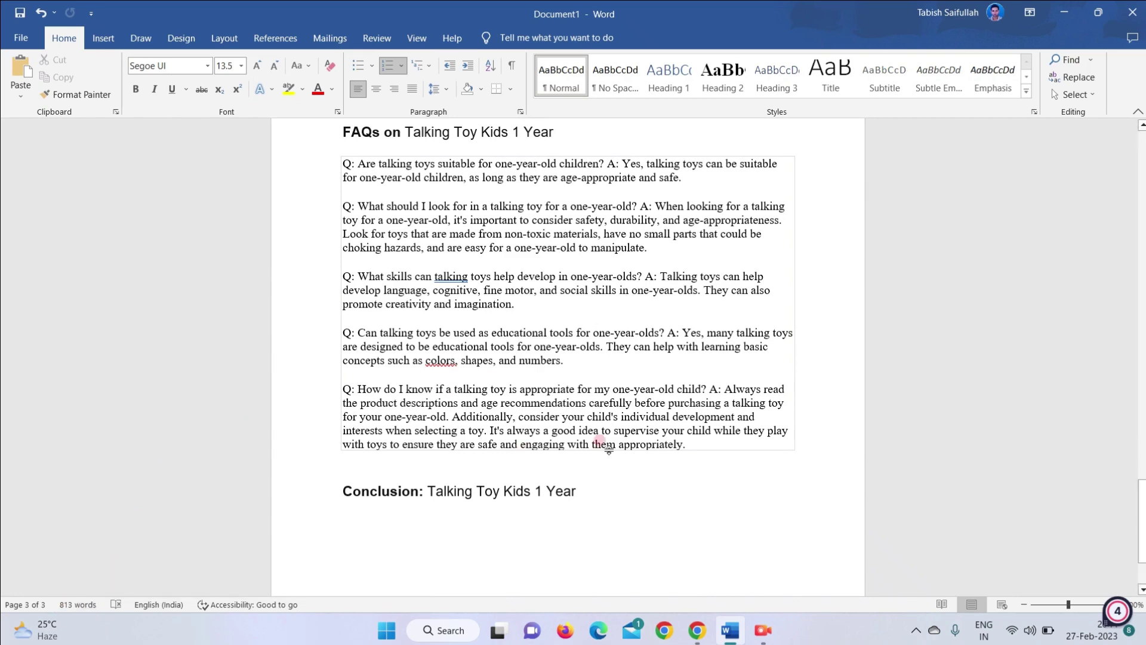
scroll(607, 447, "up", 10)
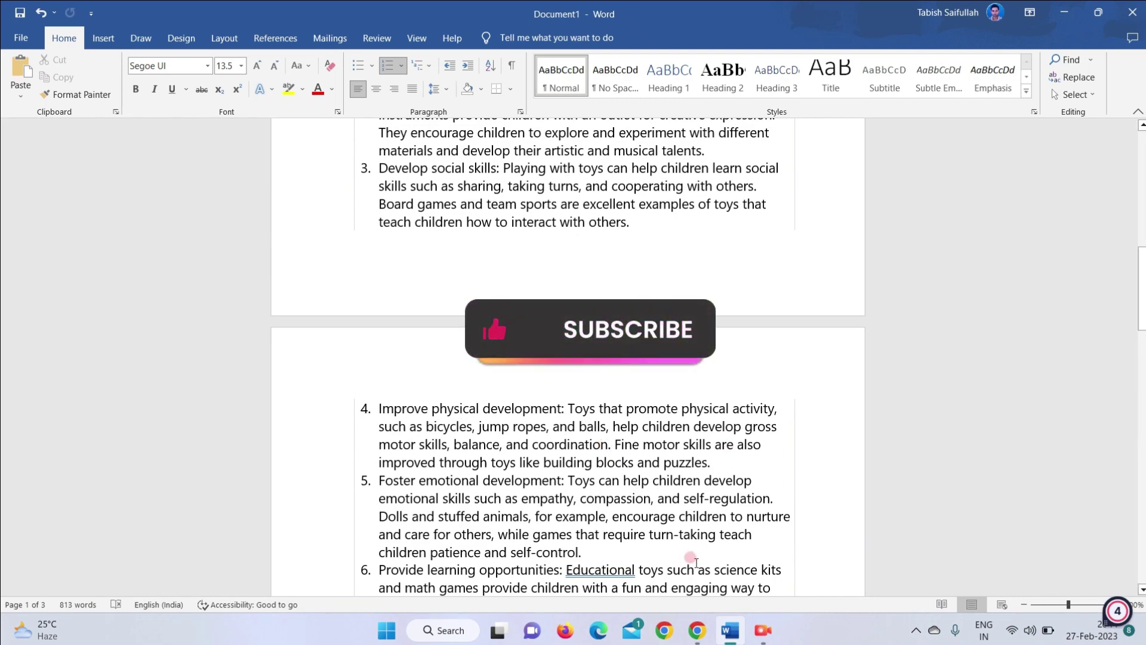
left_click(701, 627)
left_click(323, 7)
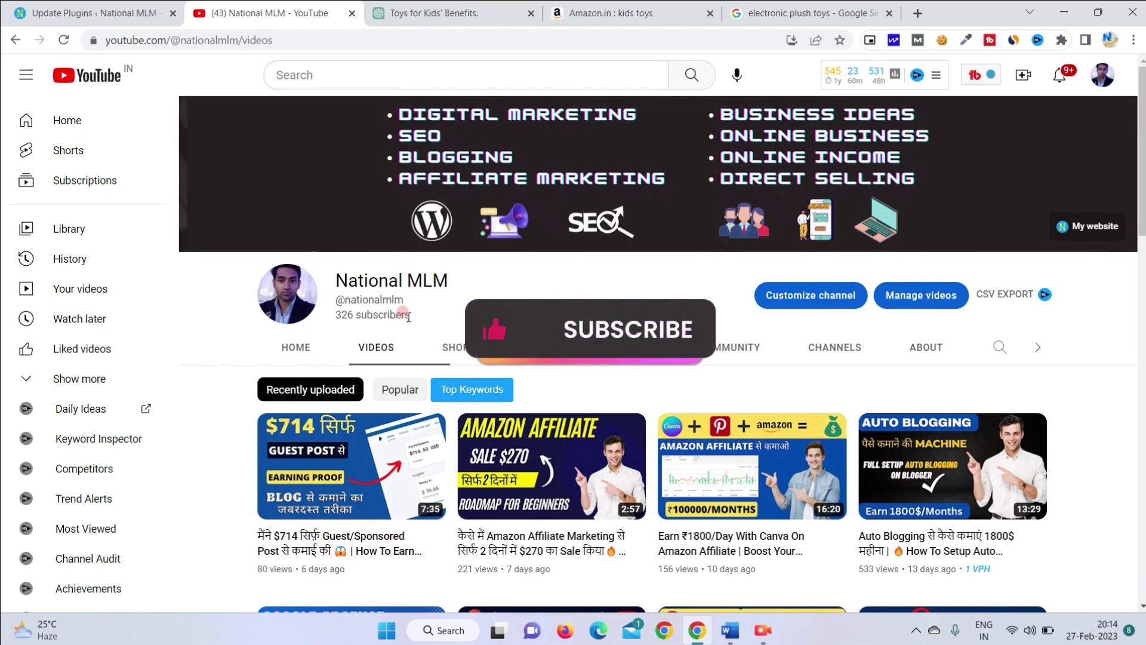
left_click(765, 632)
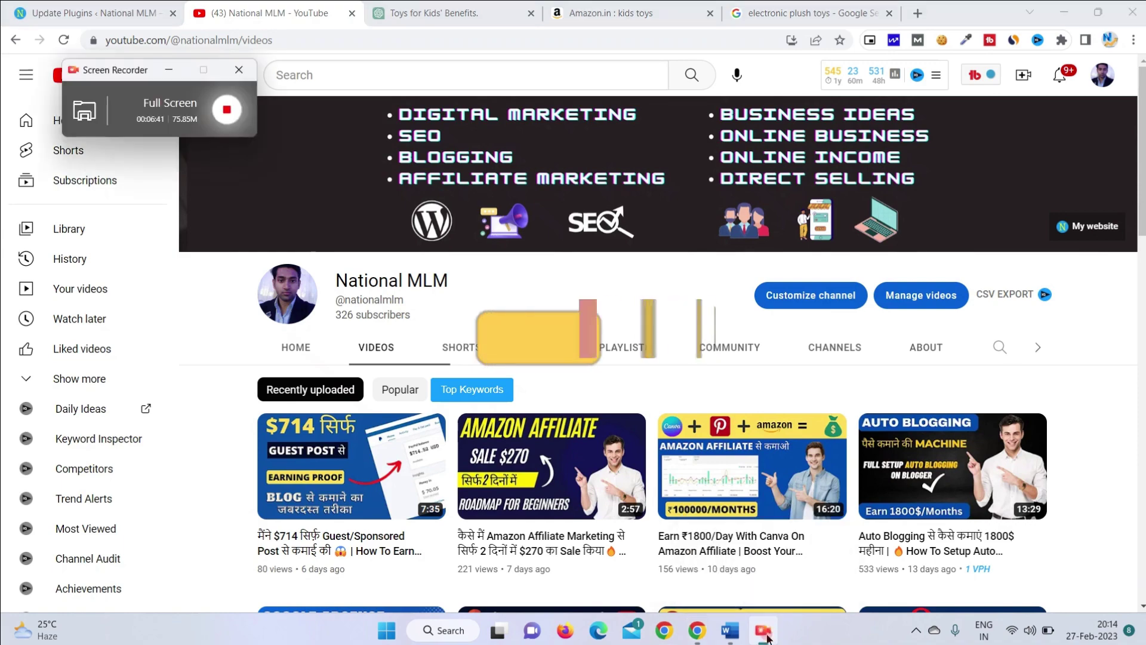